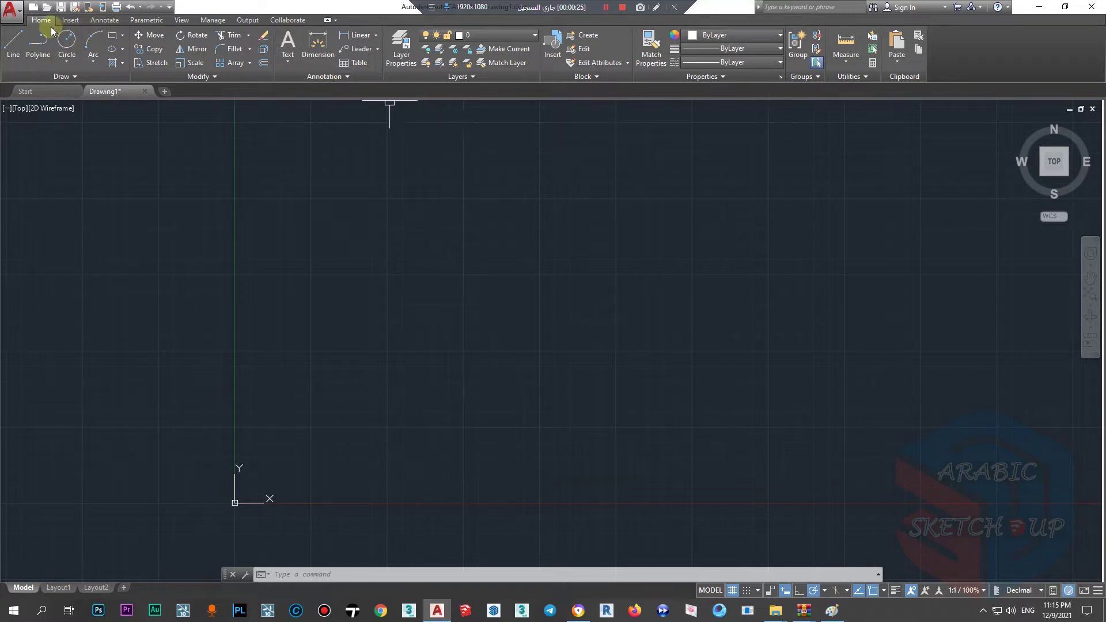
# Step: Glance at the ribbon minimize options and application menu, then switch to the blank Paint canvas
pyautogui.click(337, 21)
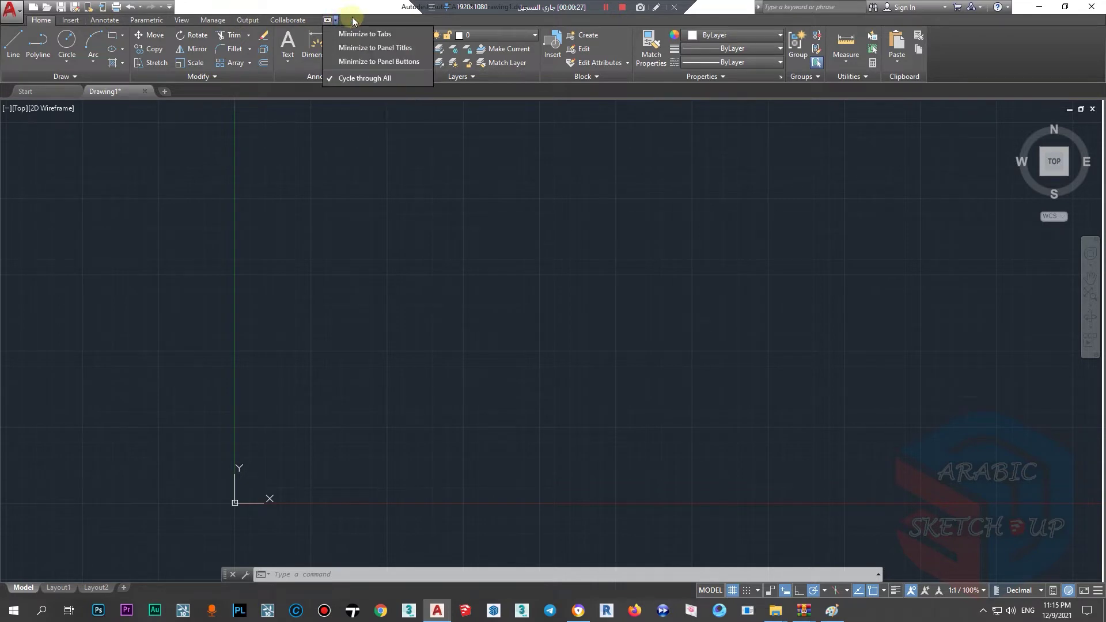
pyautogui.click(351, 18)
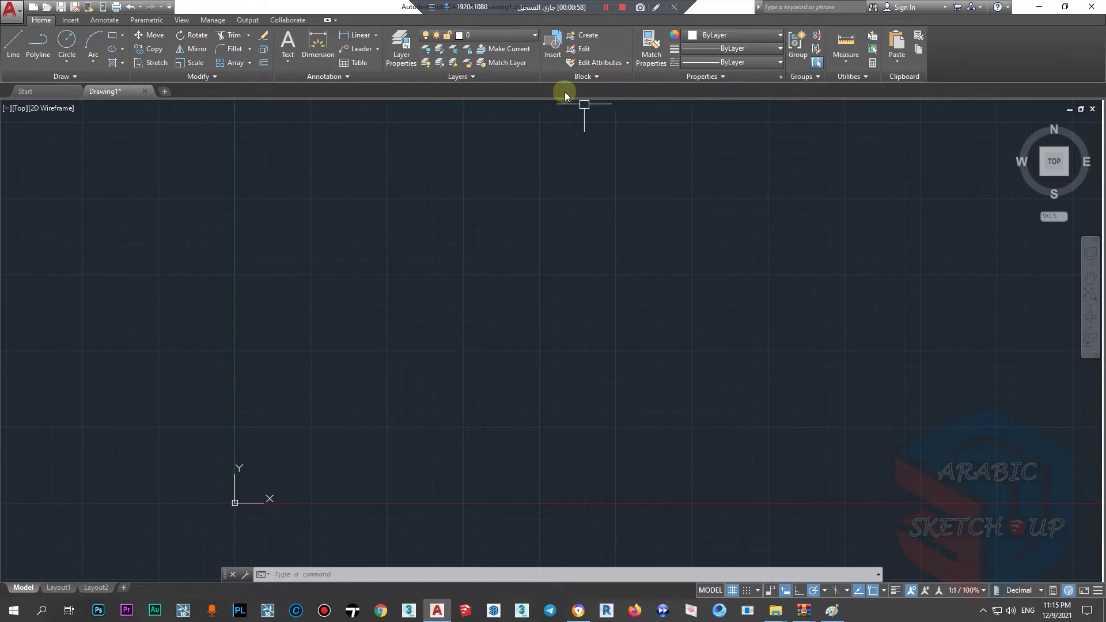
pyautogui.click(8, 11)
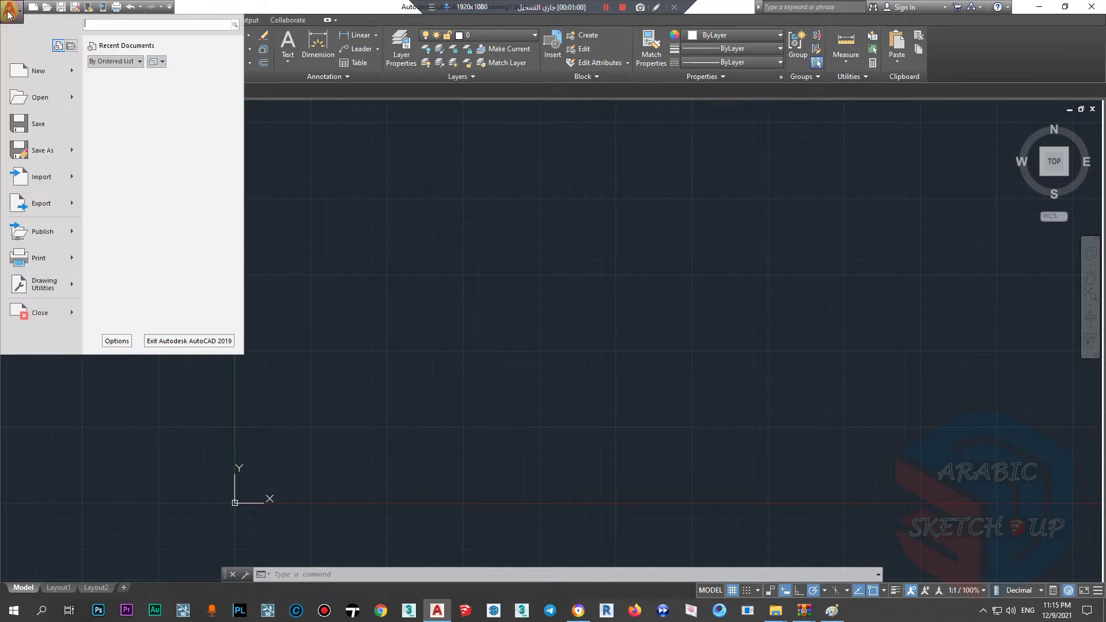
pyautogui.click(8, 11)
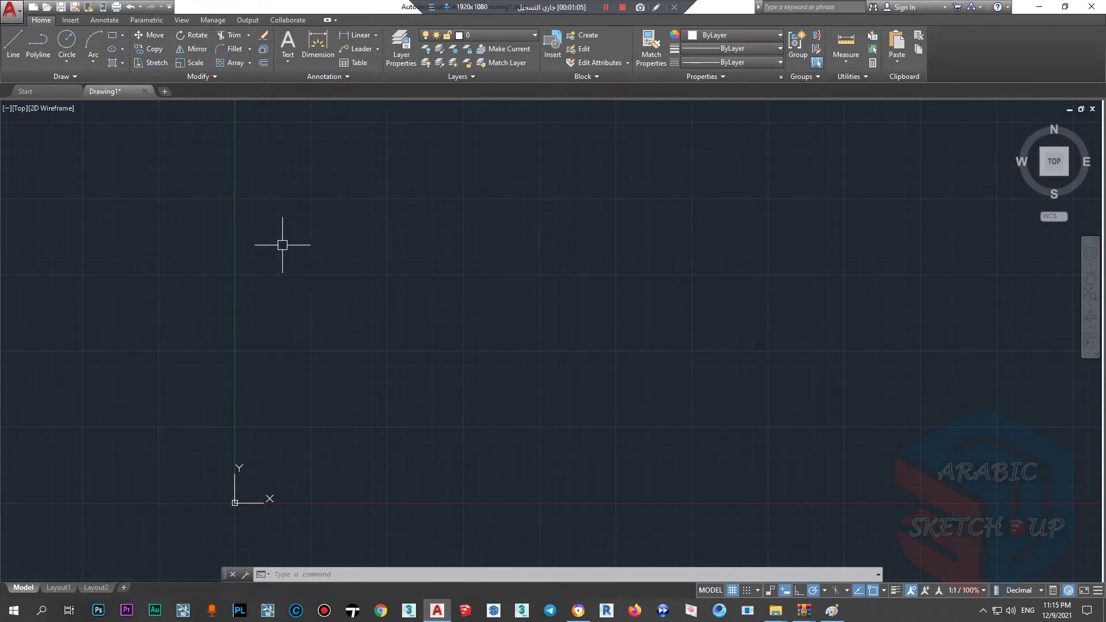
pyautogui.click(831, 610)
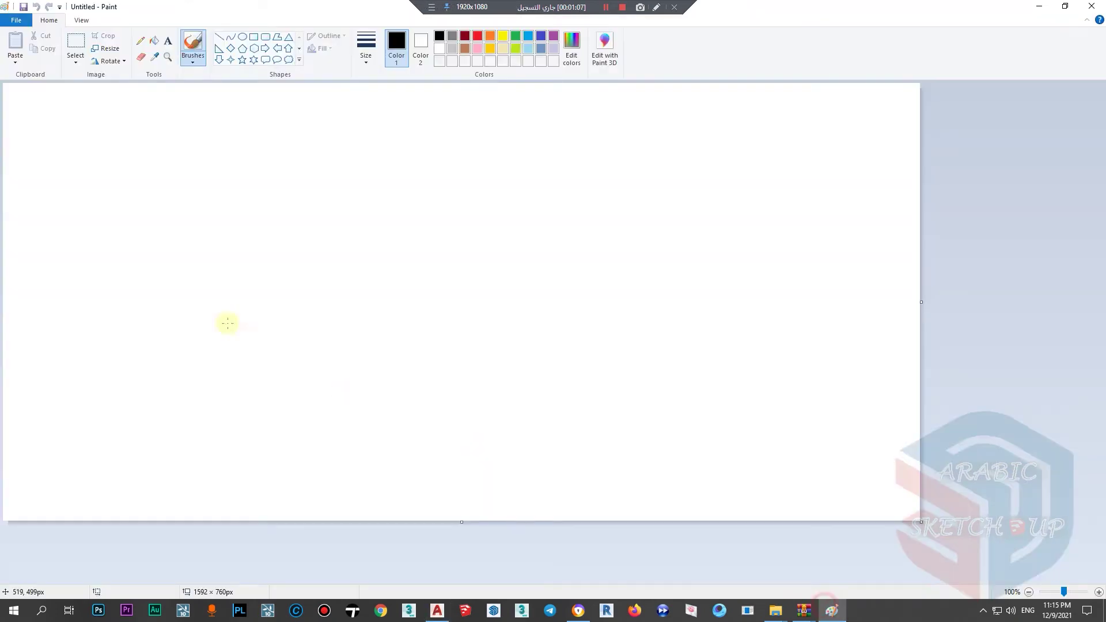
# Step: Brush-sketch a circled door symbol with an arrow to the words 'Move - Copy'
pyautogui.moveTo(63, 233)
pyautogui.mouseDown()
pyautogui.moveTo(66, 142)
pyautogui.moveTo(146, 244)
pyautogui.mouseUp()
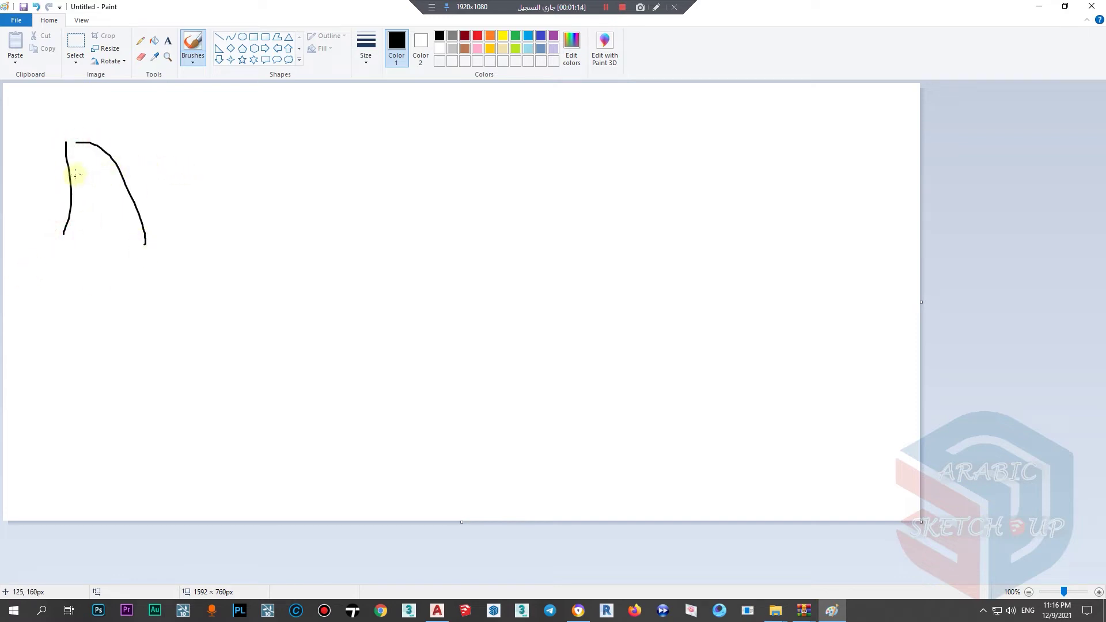
pyautogui.moveTo(51, 205); pyautogui.dragTo(145, 163)
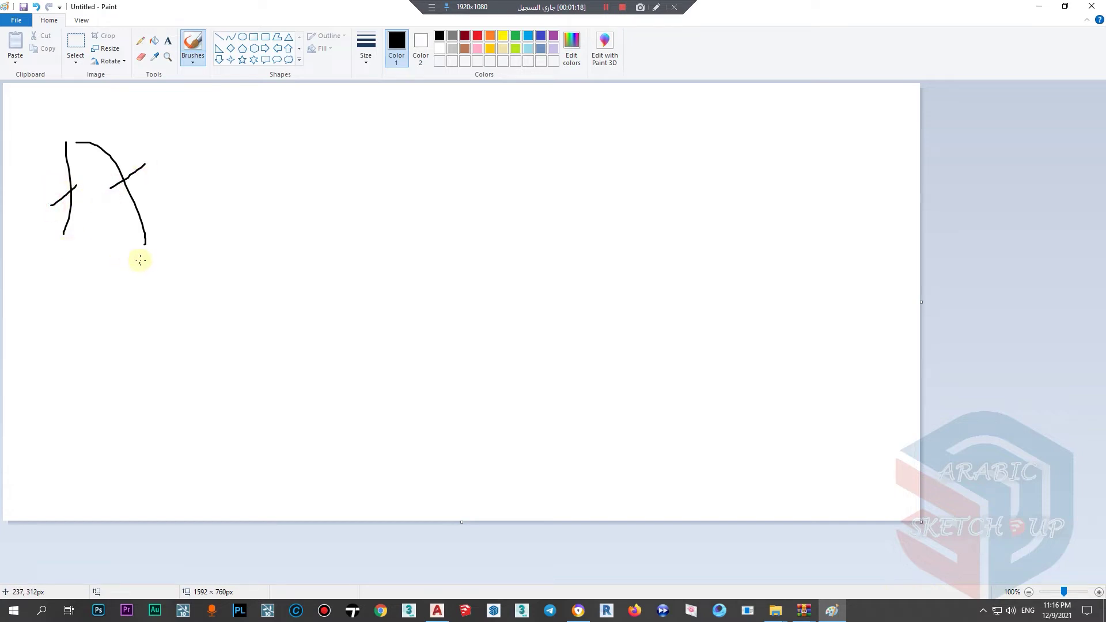
pyautogui.moveTo(165, 146); pyautogui.dragTo(196, 176)
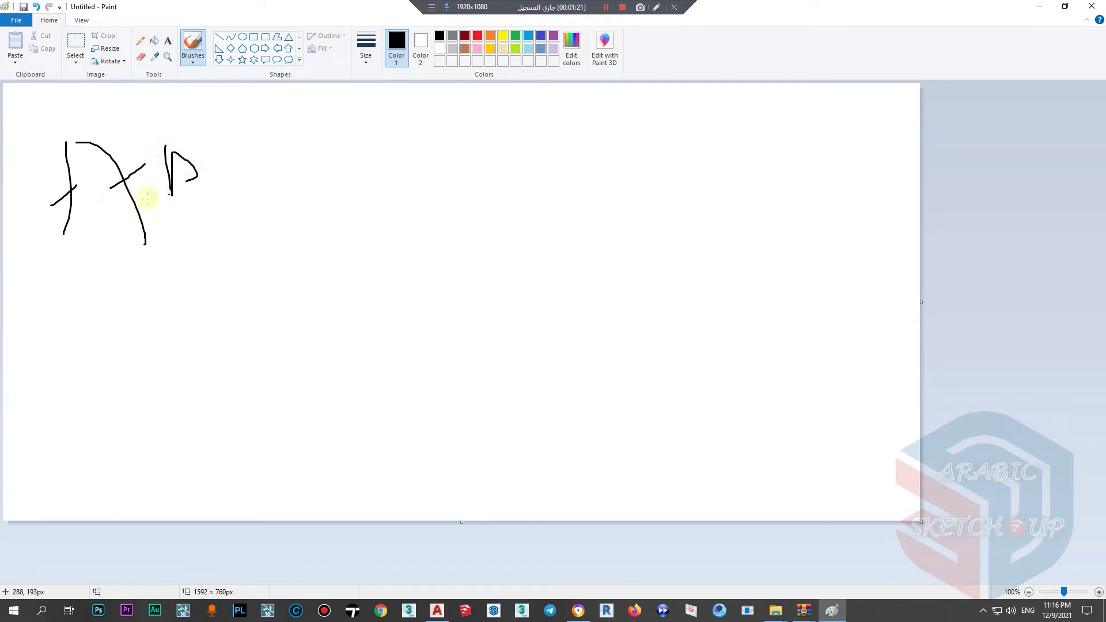
pyautogui.moveTo(61, 190)
pyautogui.mouseDown()
pyautogui.moveTo(78, 173)
pyautogui.moveTo(99, 183)
pyautogui.mouseUp()
pyautogui.moveTo(82, 109); pyautogui.dragTo(119, 113)
pyautogui.moveTo(190, 198)
pyautogui.mouseDown()
pyautogui.moveTo(352, 194)
pyautogui.moveTo(347, 211)
pyautogui.moveTo(459, 214)
pyautogui.moveTo(518, 176)
pyautogui.moveTo(562, 228)
pyautogui.mouseUp()
pyautogui.moveTo(596, 193); pyautogui.dragTo(629, 191)
pyautogui.moveTo(677, 152); pyautogui.dragTo(706, 183)
pyautogui.moveTo(714, 176)
pyautogui.mouseDown()
pyautogui.moveTo(717, 222)
pyautogui.moveTo(711, 180)
pyautogui.mouseUp()
pyautogui.moveTo(736, 161)
pyautogui.mouseDown()
pyautogui.moveTo(750, 167)
pyautogui.moveTo(761, 219)
pyautogui.mouseUp()
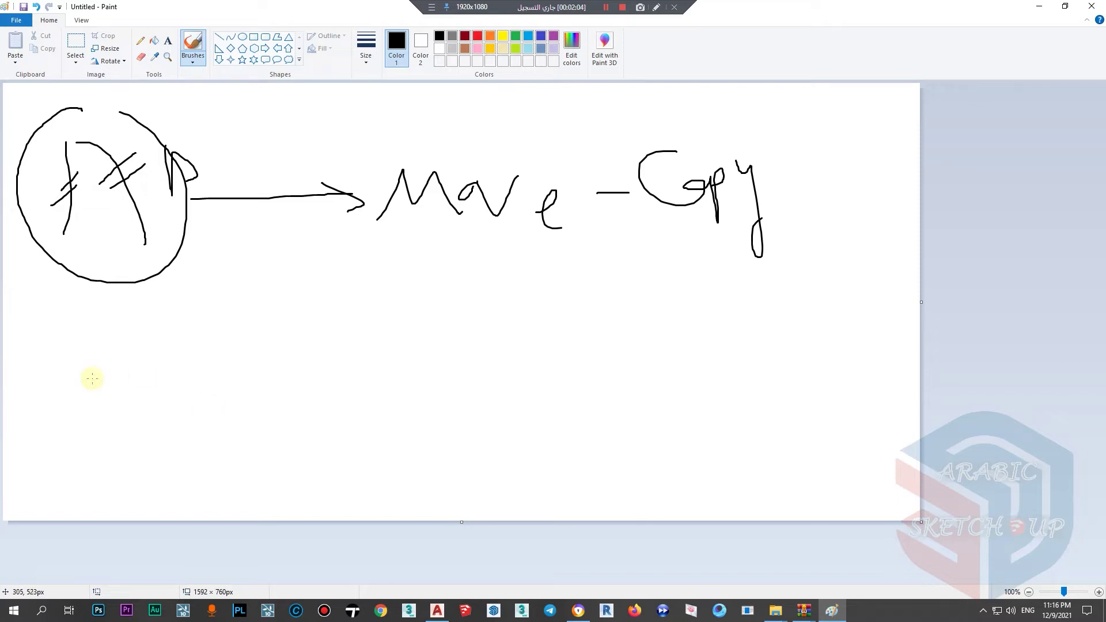
# Step: Sketch a second door with arched swing and arrow below, then minimize Paint
pyautogui.moveTo(87, 362); pyautogui.dragTo(93, 441)
pyautogui.moveTo(81, 364)
pyautogui.mouseDown()
pyautogui.moveTo(132, 427)
pyautogui.moveTo(227, 420)
pyautogui.moveTo(221, 435)
pyautogui.mouseUp()
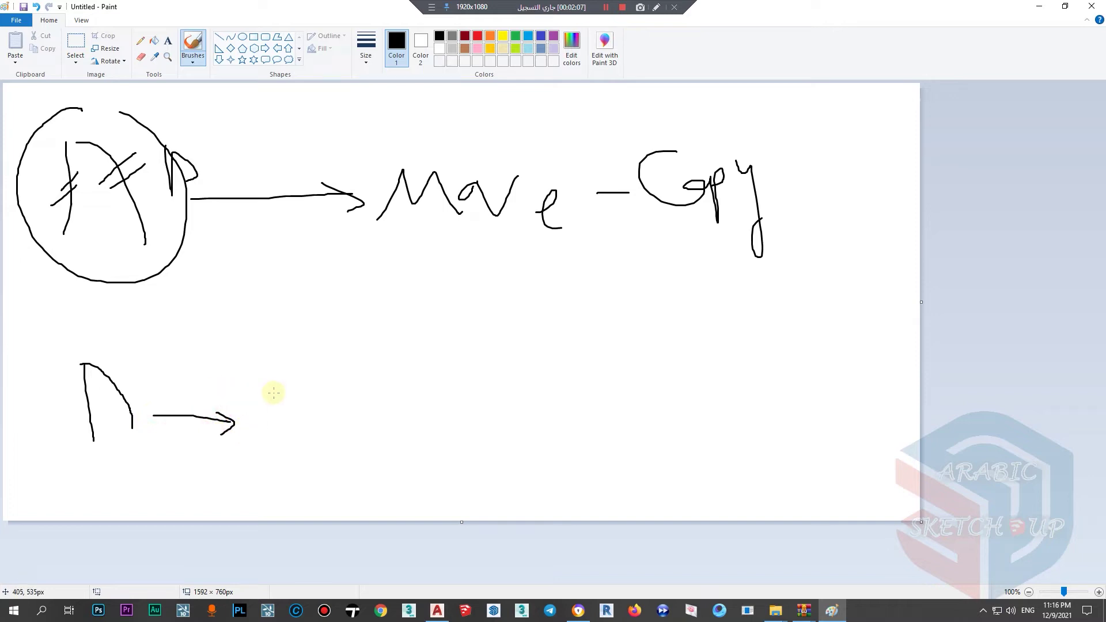
pyautogui.moveTo(278, 384); pyautogui.dragTo(317, 427)
pyautogui.moveTo(330, 369)
pyautogui.mouseDown()
pyautogui.moveTo(258, 397)
pyautogui.moveTo(266, 415)
pyautogui.mouseUp()
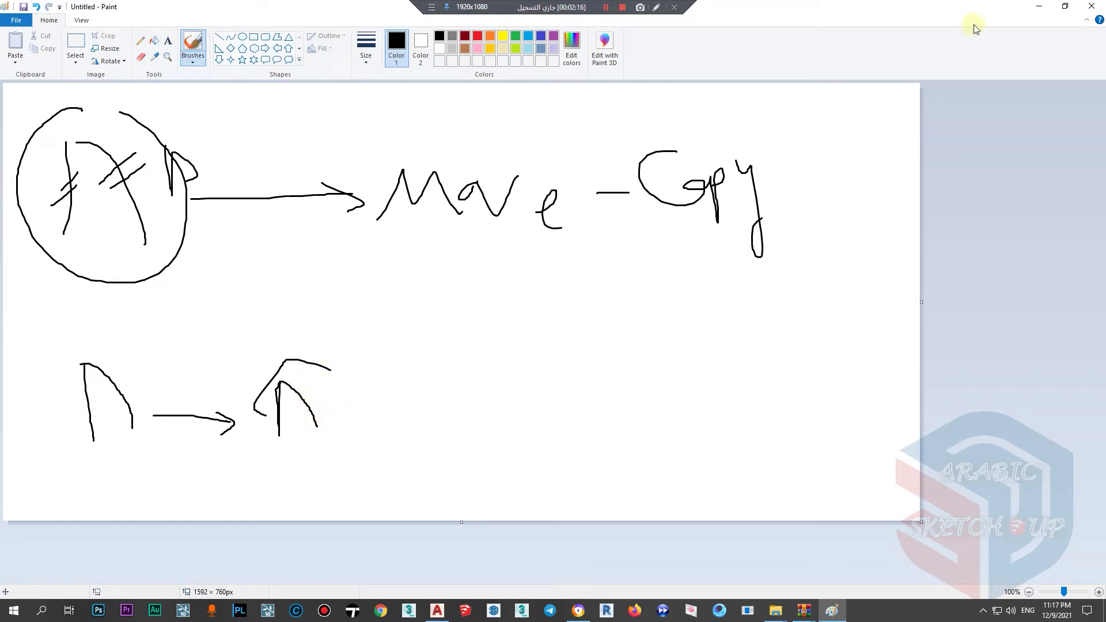
pyautogui.click(1038, 6)
pyautogui.write('B')
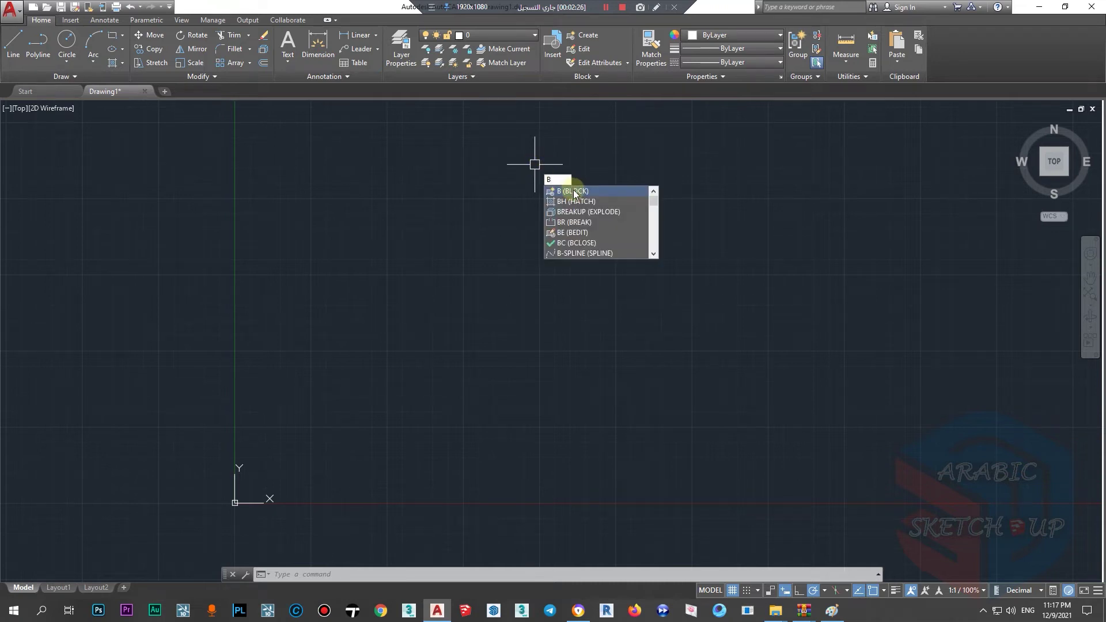
# Step: Dismiss the Block dialog unused and draw the room's outer rectangle
pyautogui.click(575, 191)
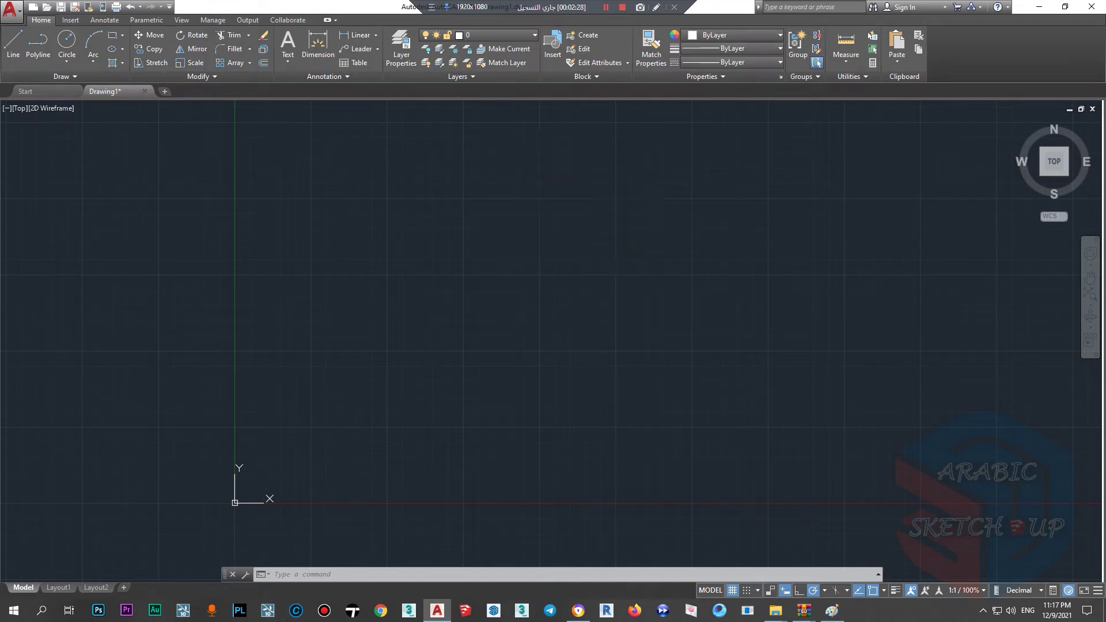
pyautogui.click(707, 191)
pyautogui.write('B')
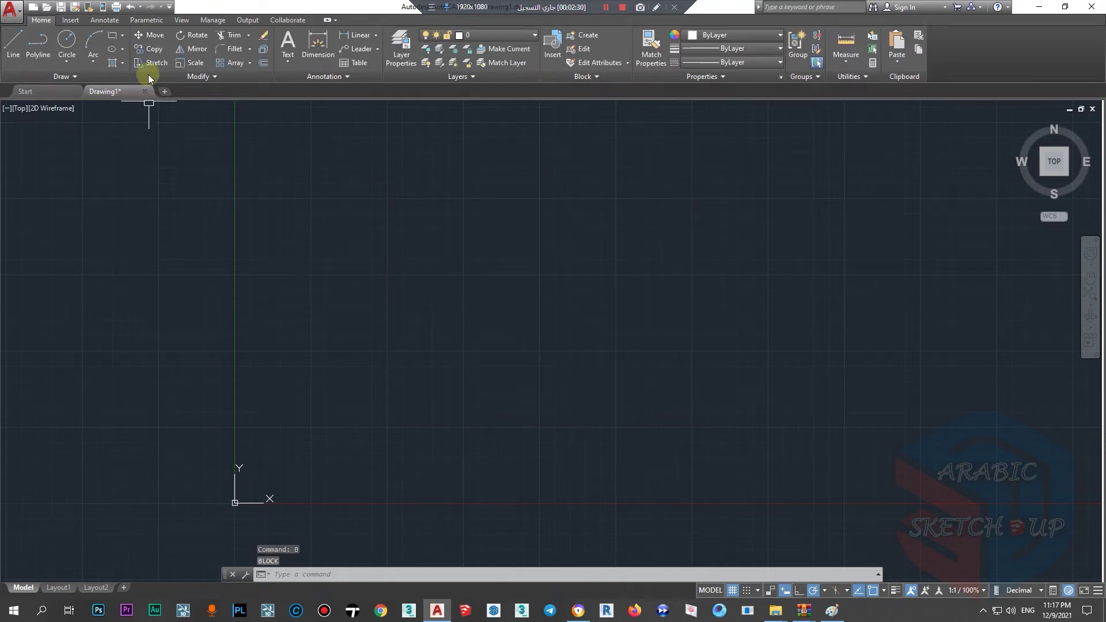
pyautogui.click(115, 38)
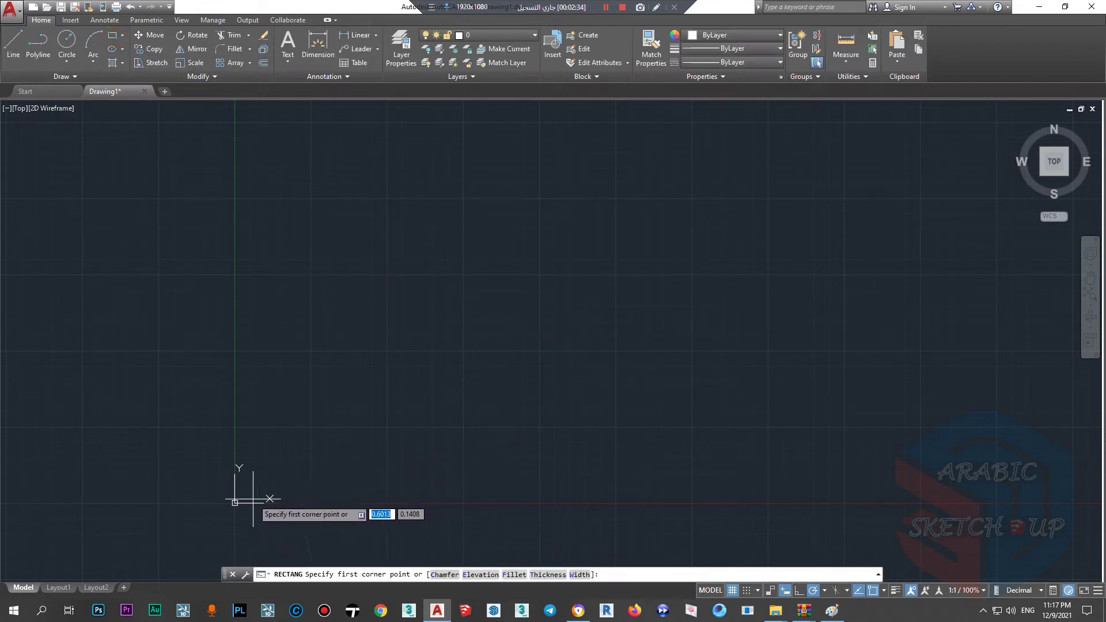
pyautogui.click(249, 501)
pyautogui.click(534, 290)
# Step: Offset the rectangle 0.12 inward to form the double-line walls
pyautogui.write('o')
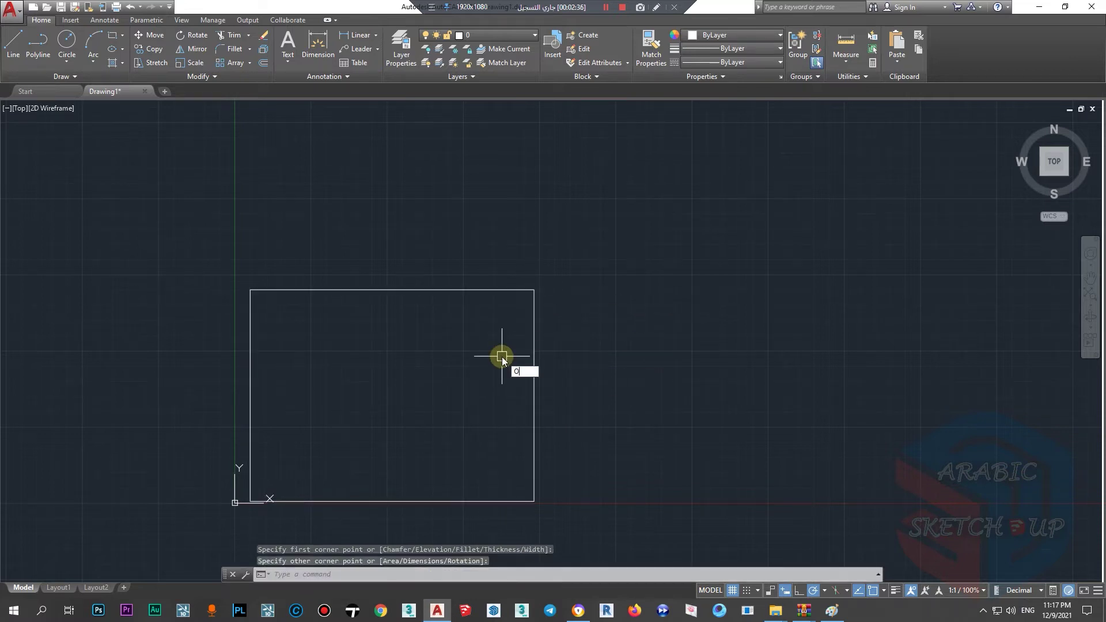
pyautogui.press('Return')
pyautogui.write('0.12')
pyautogui.press('Return')
pyautogui.click(491, 290)
pyautogui.click(478, 327)
pyautogui.press('Escape')
pyautogui.scroll(4, 295, 281)
pyautogui.scroll(-4, 357, 259)
pyautogui.scroll(4, 340, 240)
pyautogui.click(13, 43)
pyautogui.scroll(-2, 173, 233)
pyautogui.scroll(2, 173, 239)
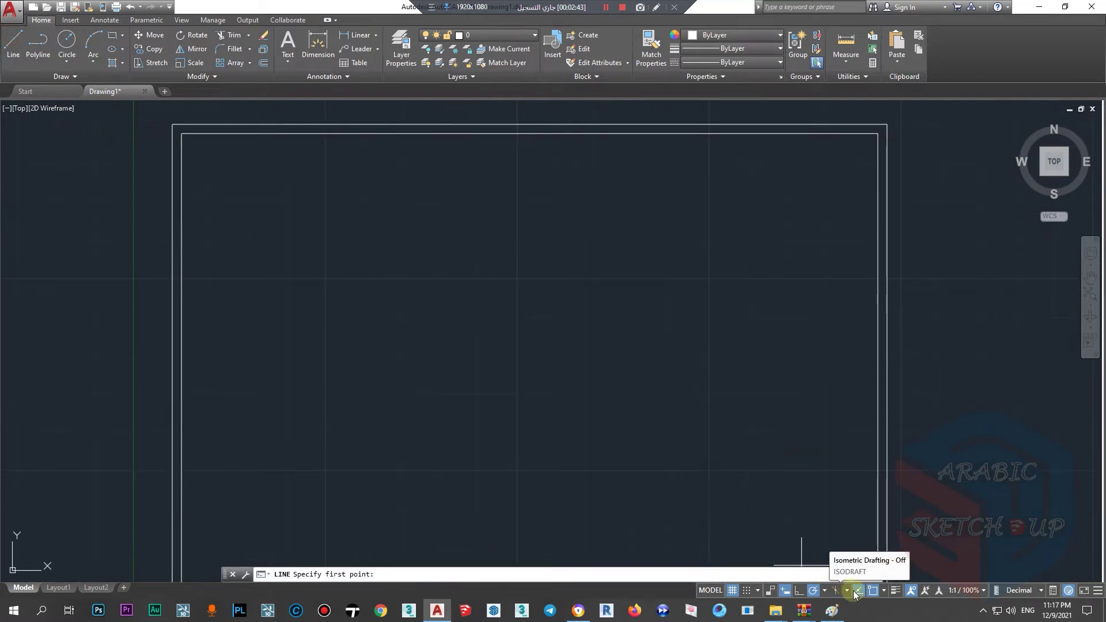
# Step: Enable Midpoint, Nearest, Perpendicular and Node object snaps
pyautogui.click(885, 589)
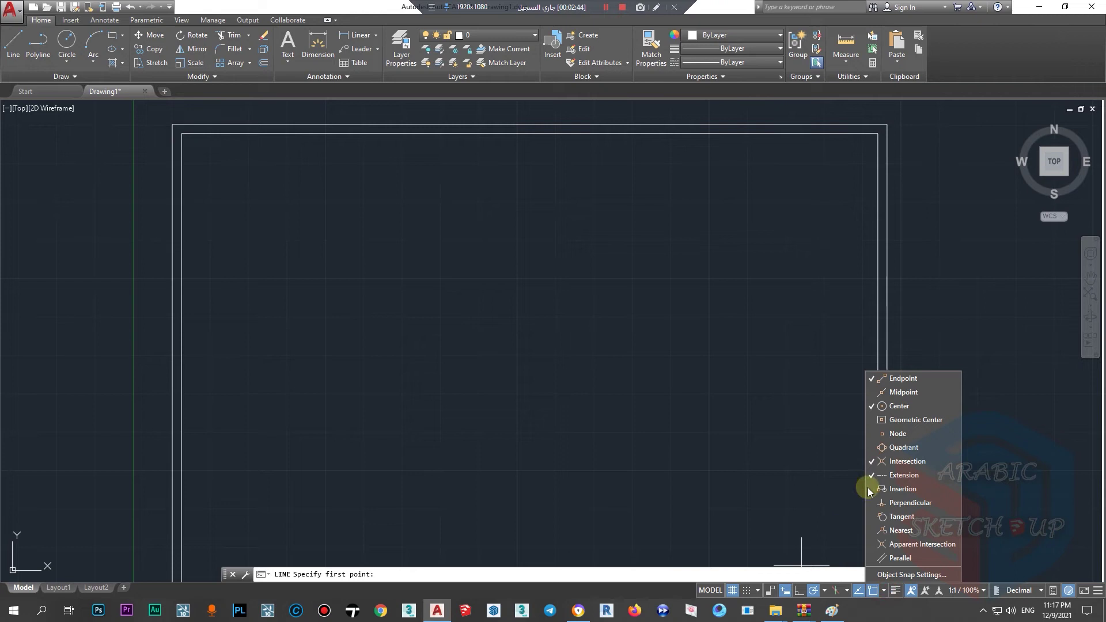
pyautogui.click(903, 392)
pyautogui.click(904, 530)
pyautogui.click(922, 503)
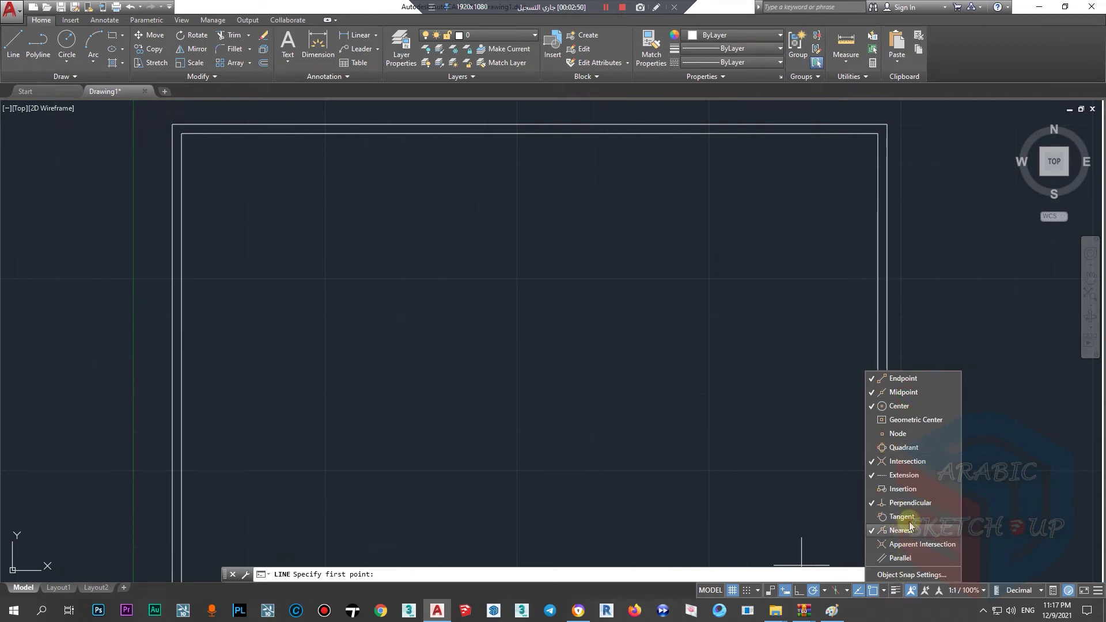
pyautogui.click(898, 433)
pyautogui.press('Escape')
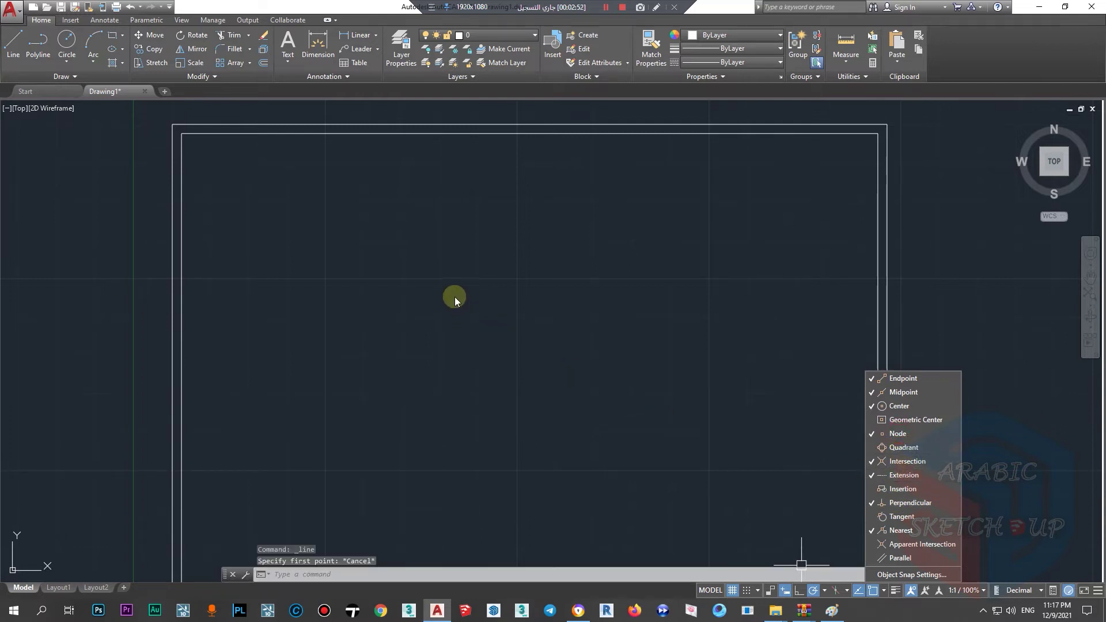
pyautogui.click(454, 297)
pyautogui.scroll(-3, 454, 297)
pyautogui.scroll(1, 380, 249)
# Step: With Ortho on, draw the vertical door leaf line from the inner wall
pyautogui.click(14, 44)
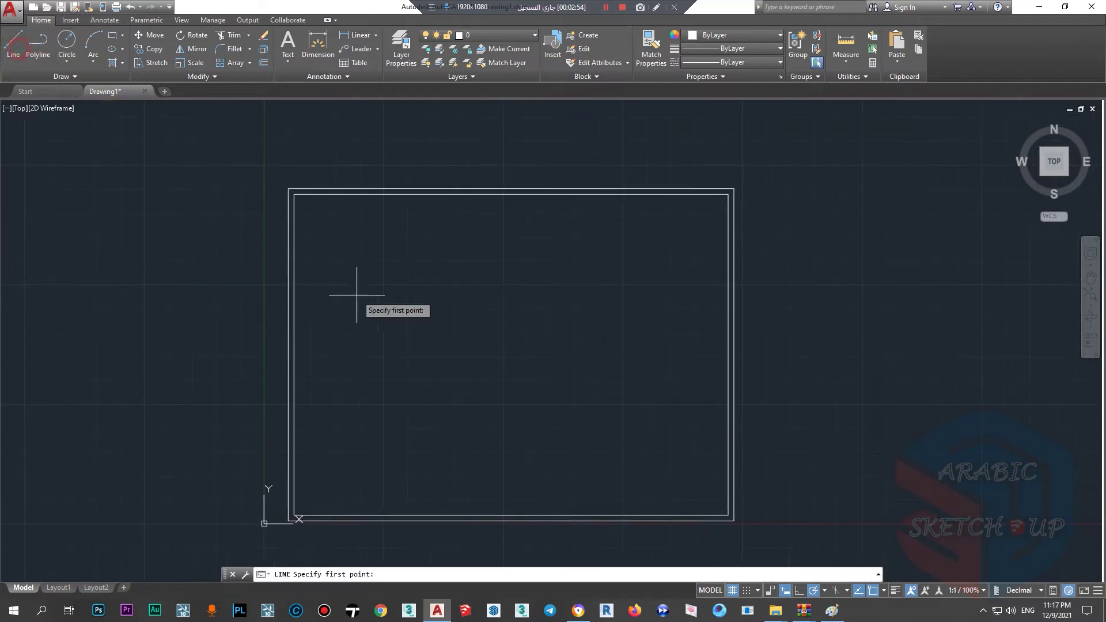
pyautogui.scroll(2, 346, 253)
pyautogui.scroll(2, 311, 308)
pyautogui.click(307, 312)
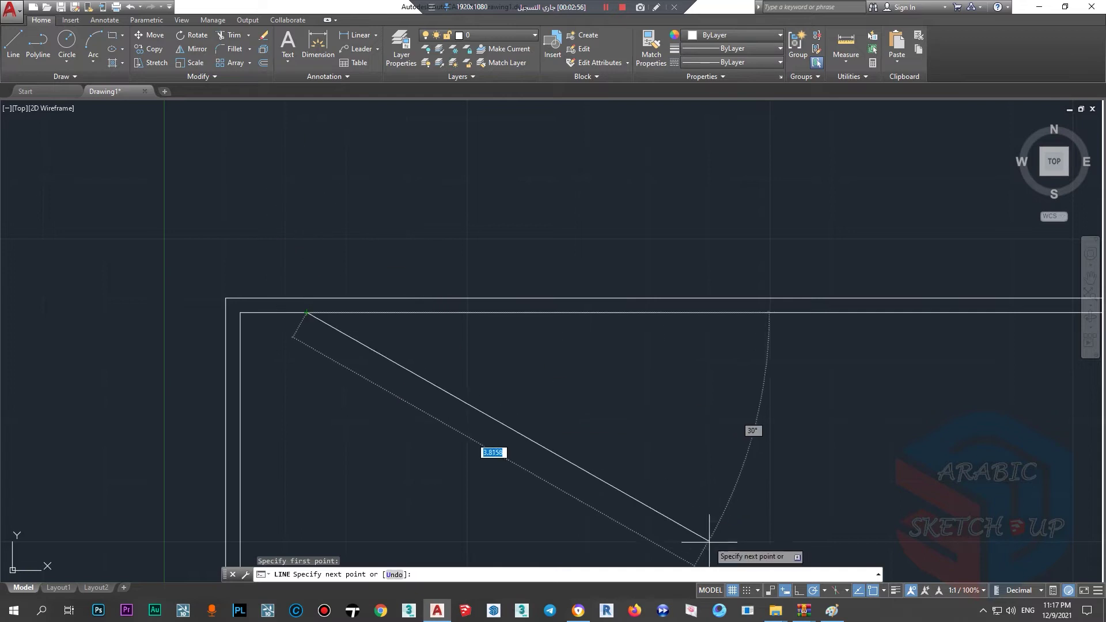
pyautogui.click(799, 589)
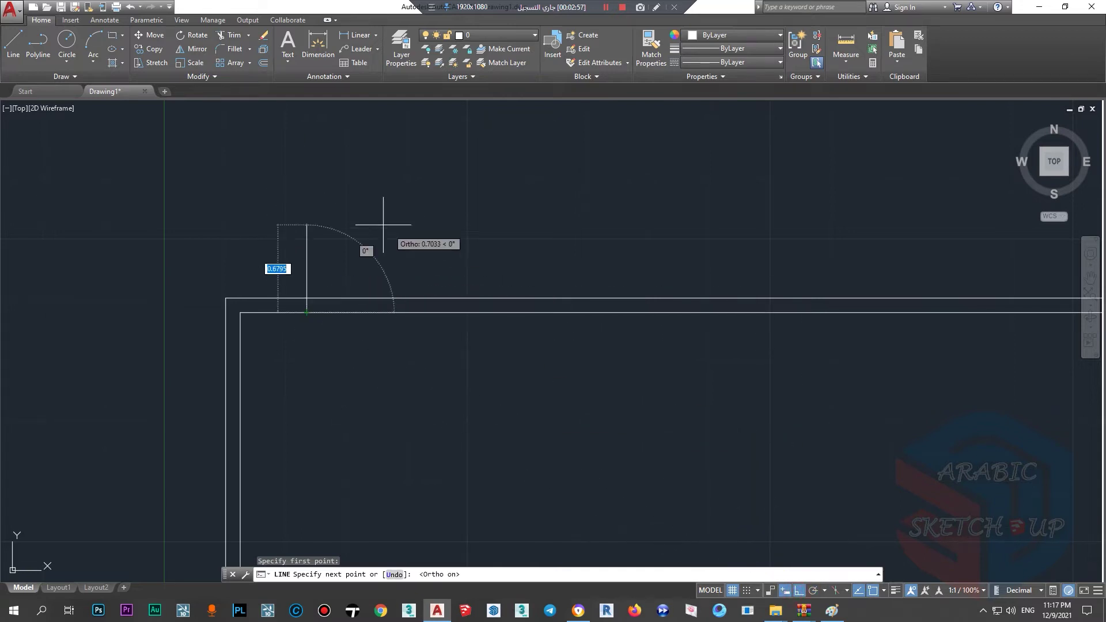
pyautogui.click(284, 182)
pyautogui.scroll(2, 291, 167)
pyautogui.press('Escape')
# Step: Draw the quarter-circle door swing with a Center, Start, End arc
pyautogui.click(93, 60)
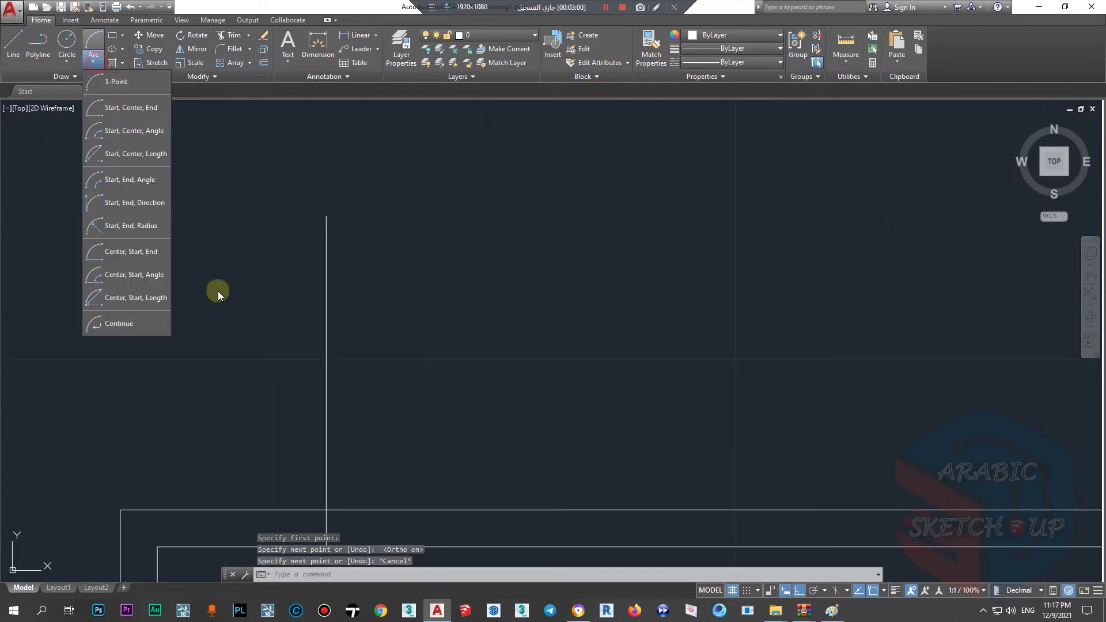
pyautogui.click(131, 252)
pyautogui.scroll(-2, 332, 461)
pyautogui.click(328, 501)
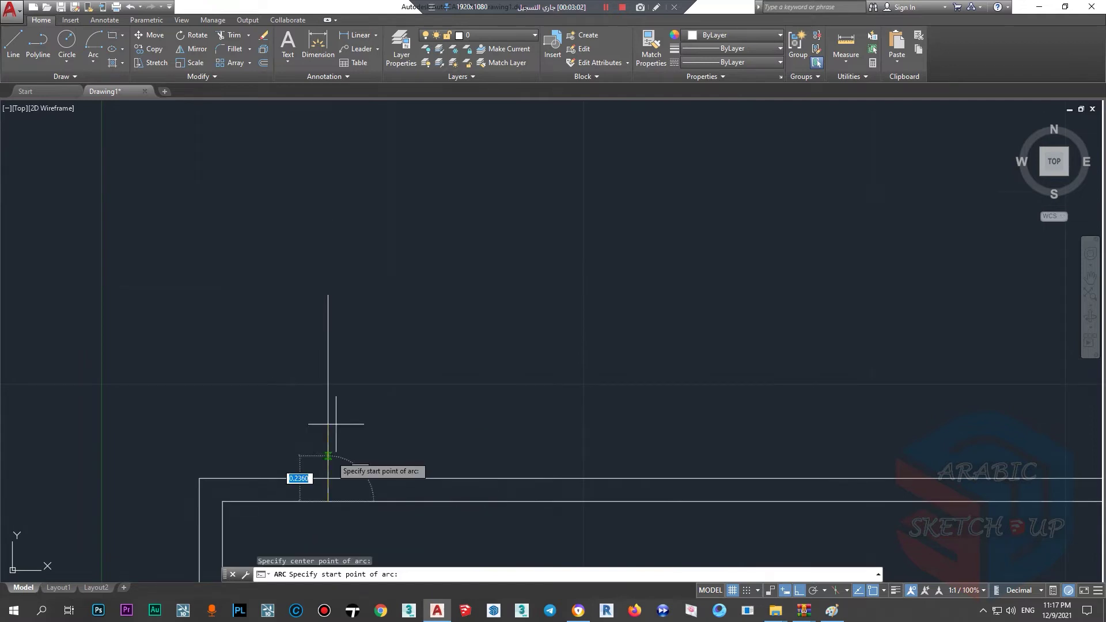
pyautogui.click(328, 295)
pyautogui.click(540, 514)
pyautogui.scroll(-2, 438, 324)
pyautogui.scroll(2, 421, 333)
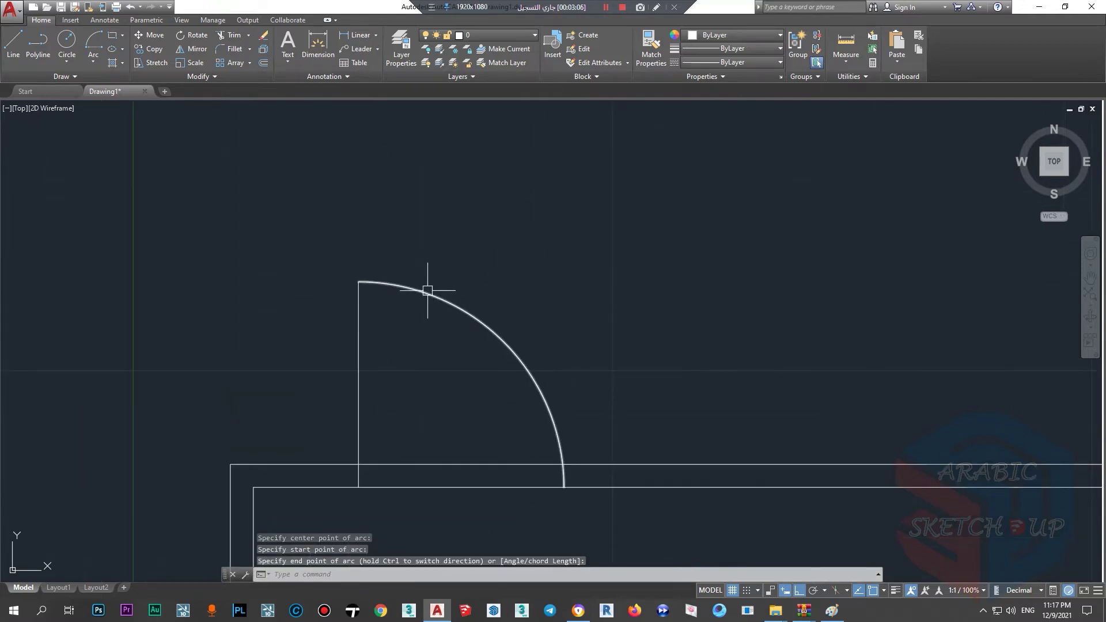
# Step: Select the door leaf and swing arc to confirm they are separate objects
pyautogui.click(375, 346)
pyautogui.click(368, 360)
pyautogui.press('Escape')
pyautogui.click(497, 310)
pyautogui.click(496, 286)
pyautogui.scroll(-2, 455, 311)
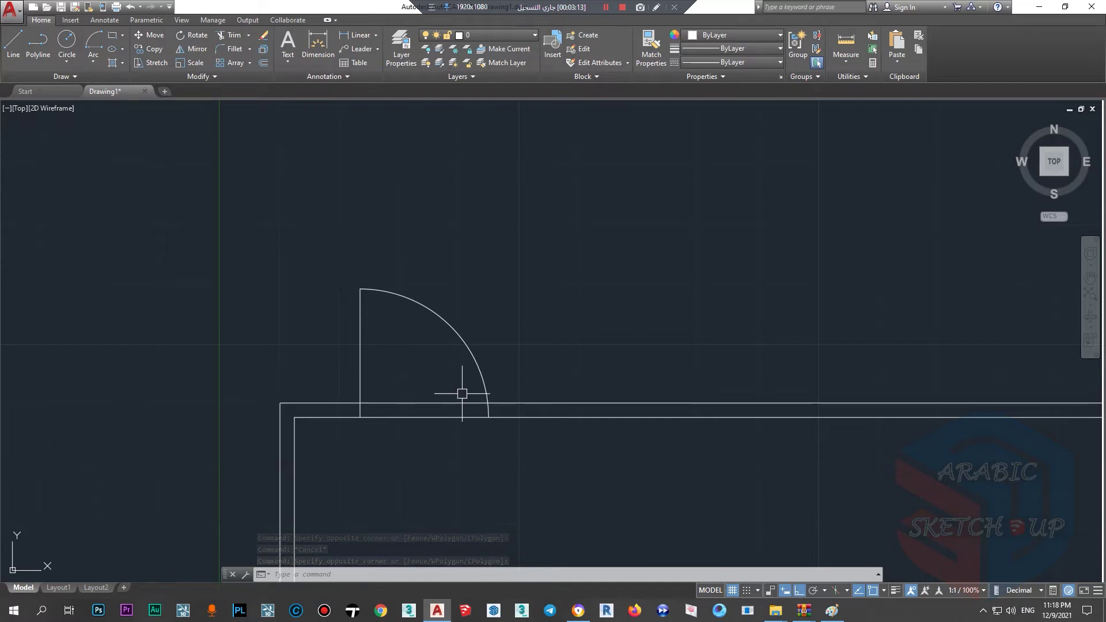
pyautogui.click(395, 363)
pyautogui.click(306, 365)
pyautogui.press('Escape')
pyautogui.click(472, 291)
pyautogui.click(409, 322)
pyautogui.press('Escape')
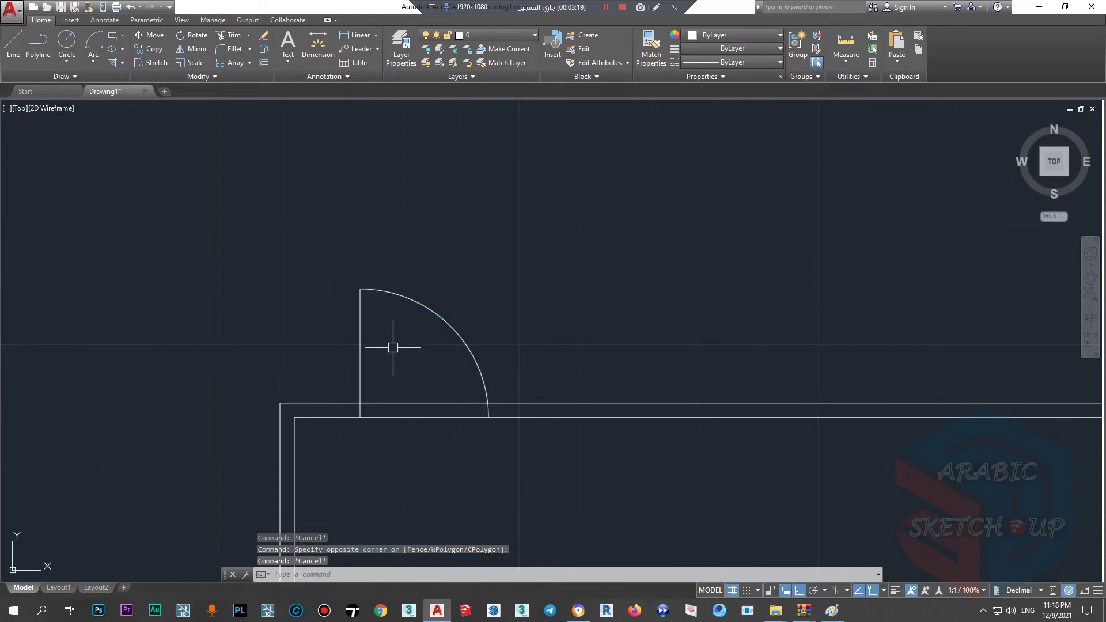
pyautogui.scroll(-1, 358, 345)
pyautogui.scroll(1, 410, 324)
pyautogui.scroll(-1, 325, 318)
pyautogui.scroll(1, 325, 318)
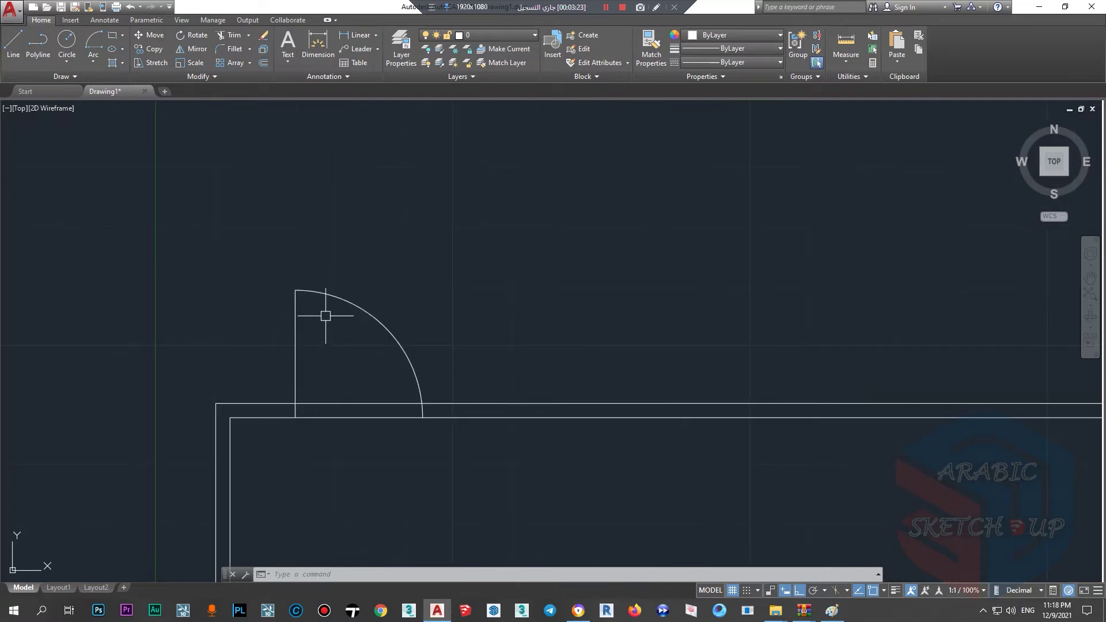
# Step: Select the door arc and leaf and bring up the Block Definition dialog beside them
pyautogui.click(651, 246)
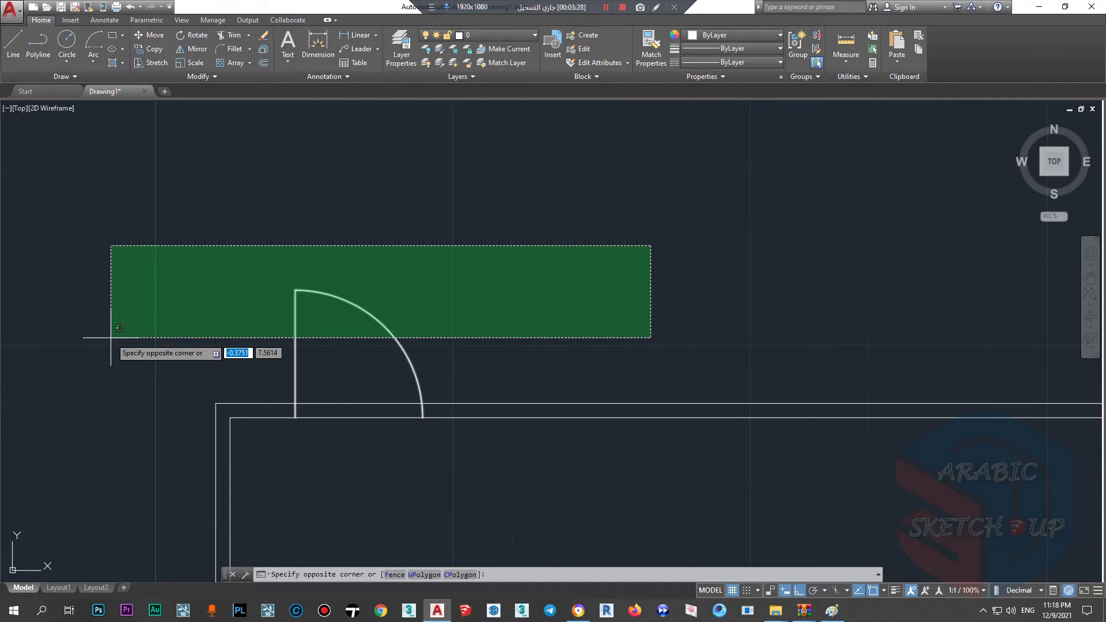
pyautogui.click(159, 322)
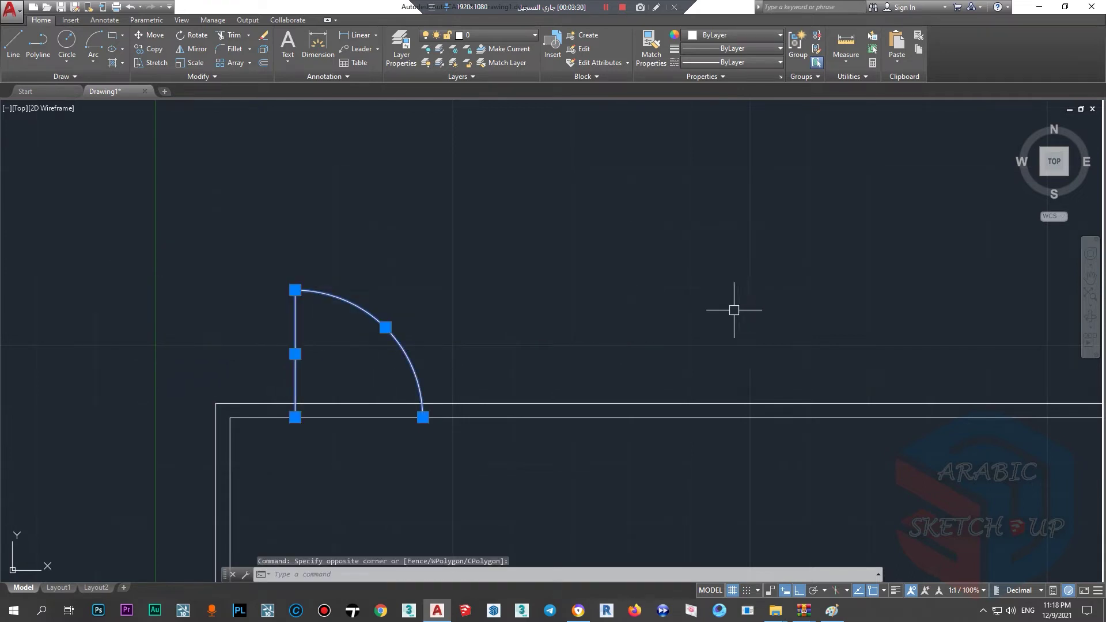
pyautogui.write('B')
pyautogui.press('BackSpace')
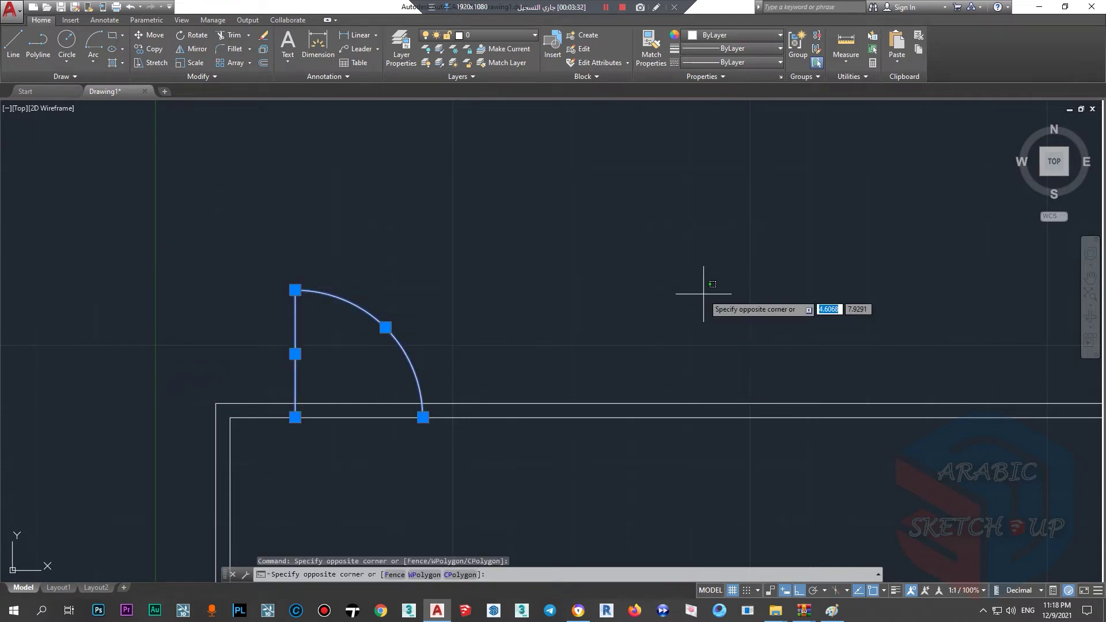
pyautogui.click(586, 38)
pyautogui.moveTo(558, 190)
pyautogui.mouseDown()
pyautogui.moveTo(707, 190)
pyautogui.moveTo(680, 194)
pyautogui.mouseUp()
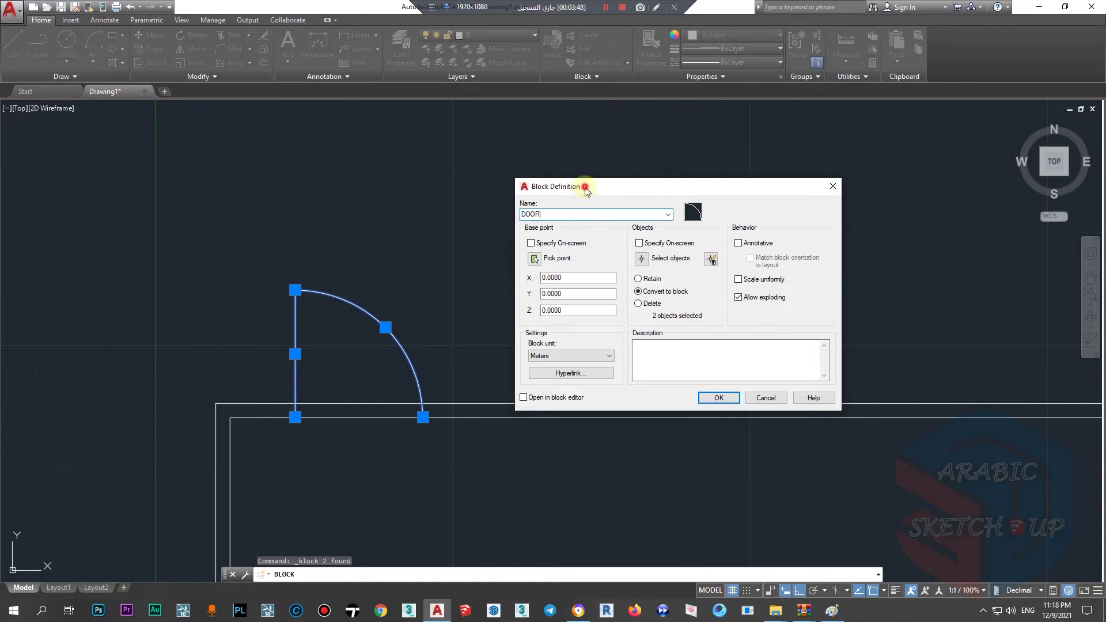
pyautogui.moveTo(584, 185); pyautogui.dragTo(619, 186)
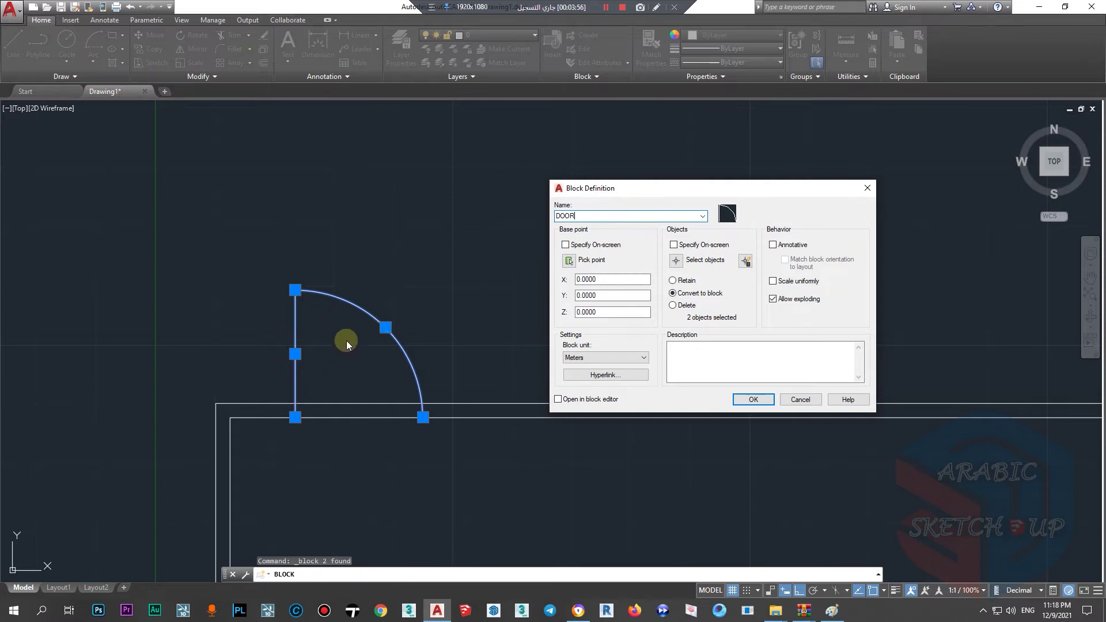
# Step: Create the DOOR block with its base point at the hinge corner
pyautogui.click(570, 265)
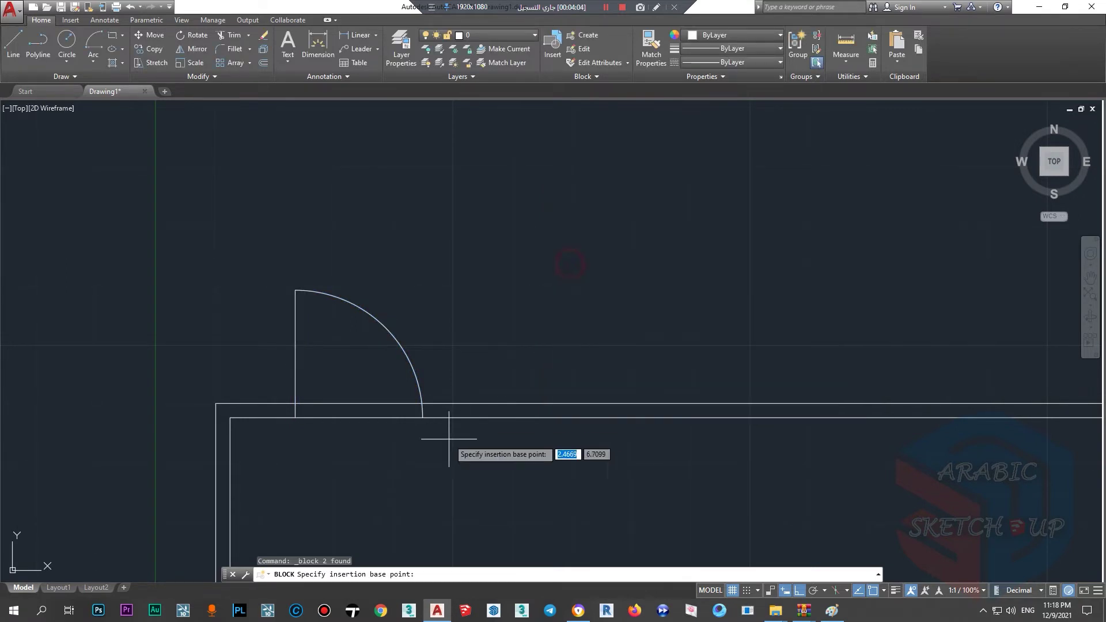
pyautogui.scroll(2, 331, 403)
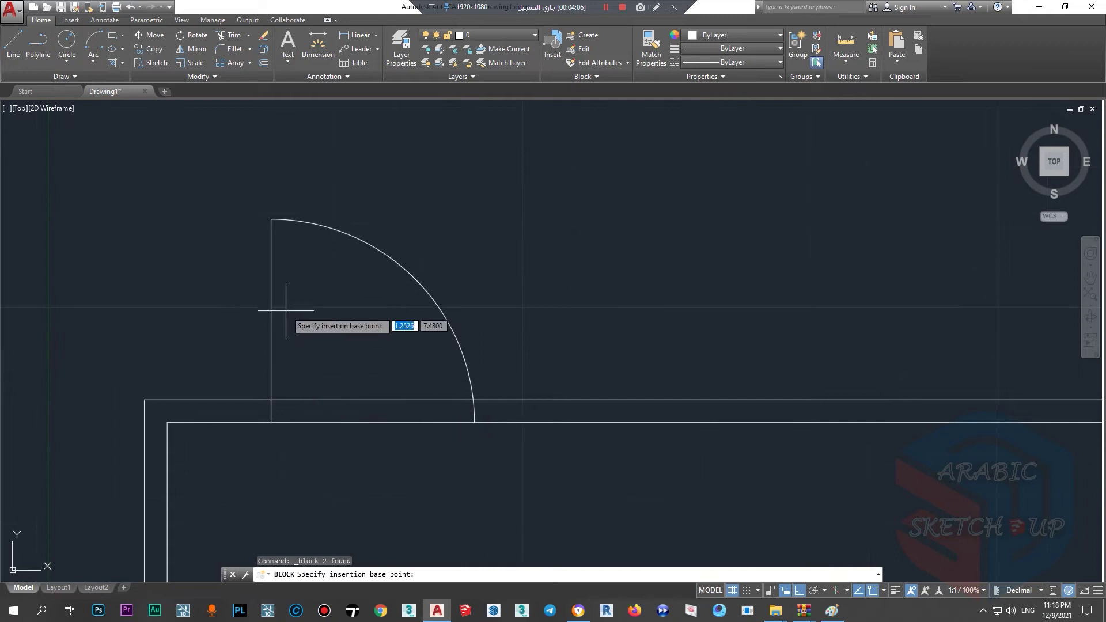
pyautogui.click(271, 422)
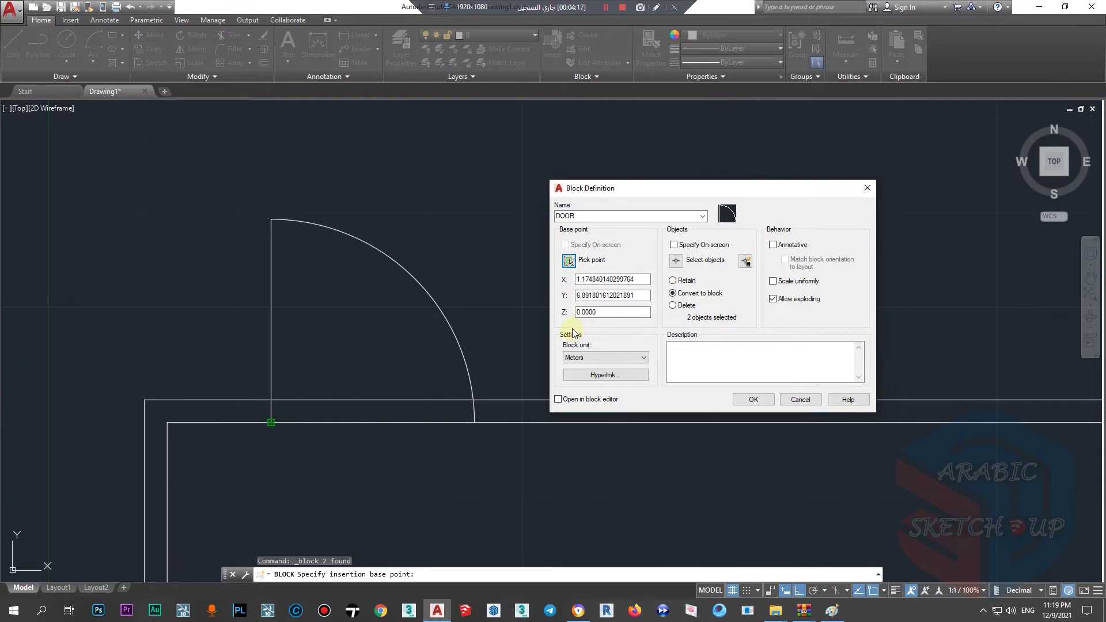
pyautogui.click(749, 399)
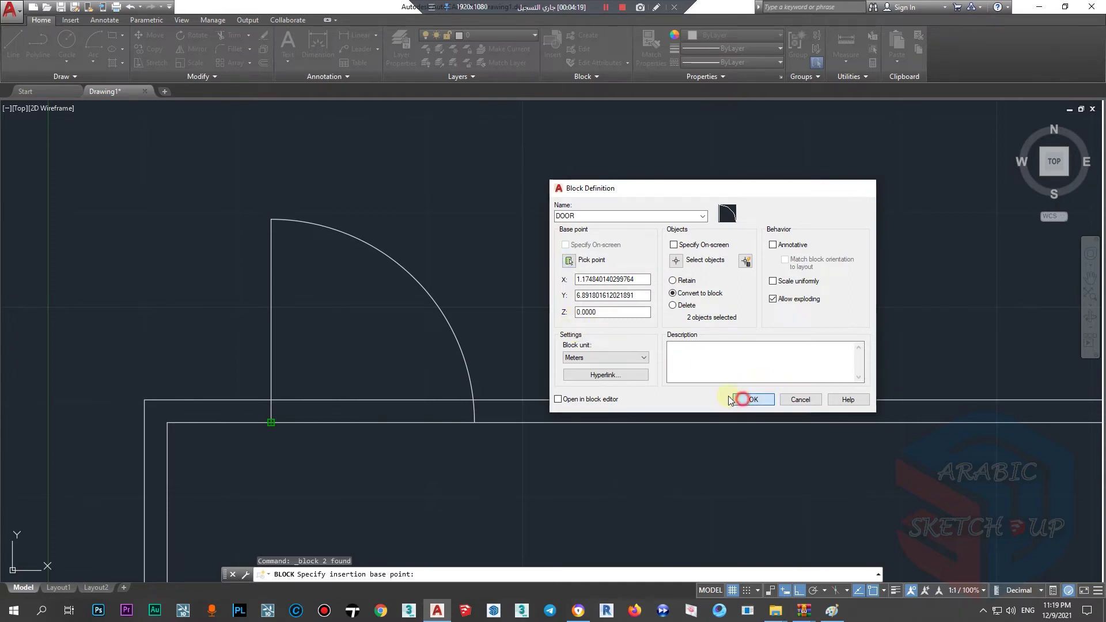
pyautogui.scroll(-2, 444, 341)
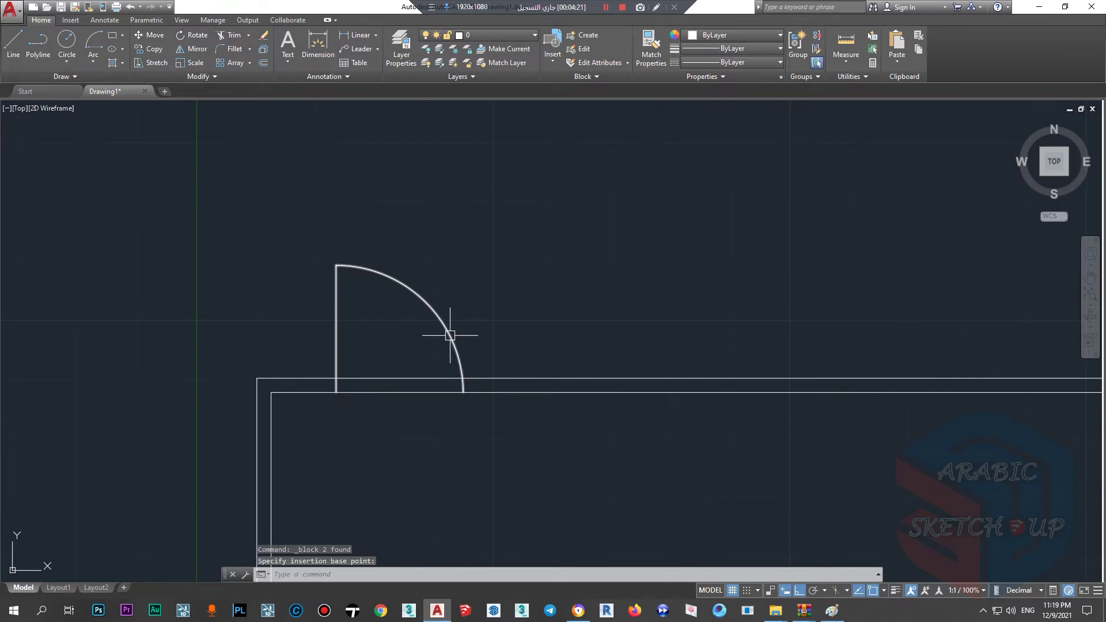
# Step: Move the DOOR block by its base grip back onto the wall line
pyautogui.click(336, 392)
pyautogui.scroll(4, 412, 313)
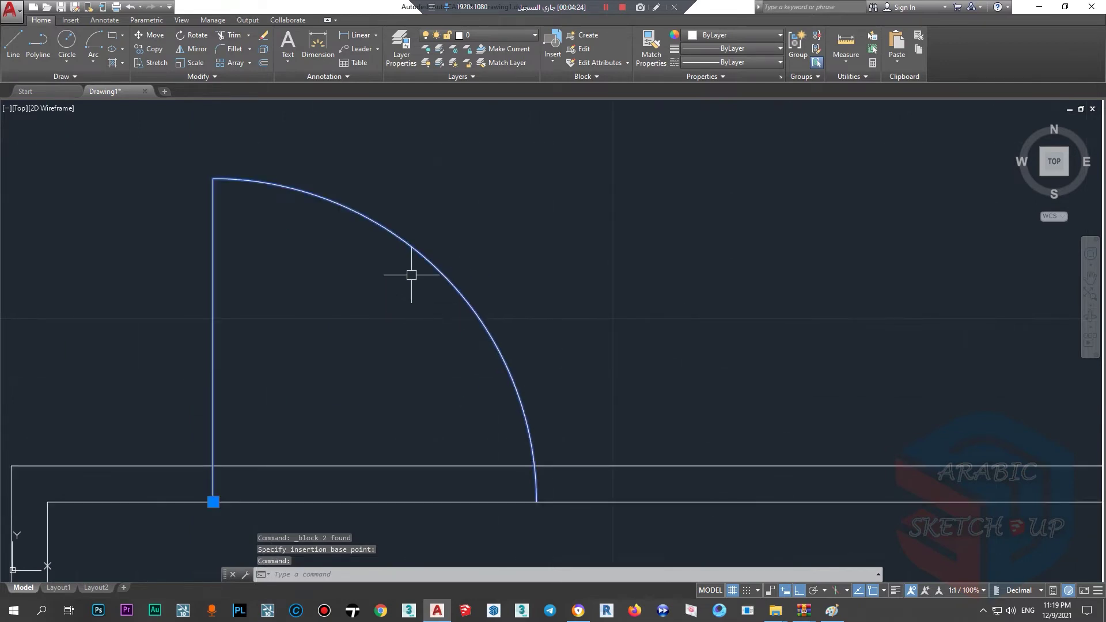
pyautogui.scroll(-4, 256, 257)
pyautogui.click(239, 349)
pyautogui.click(496, 349)
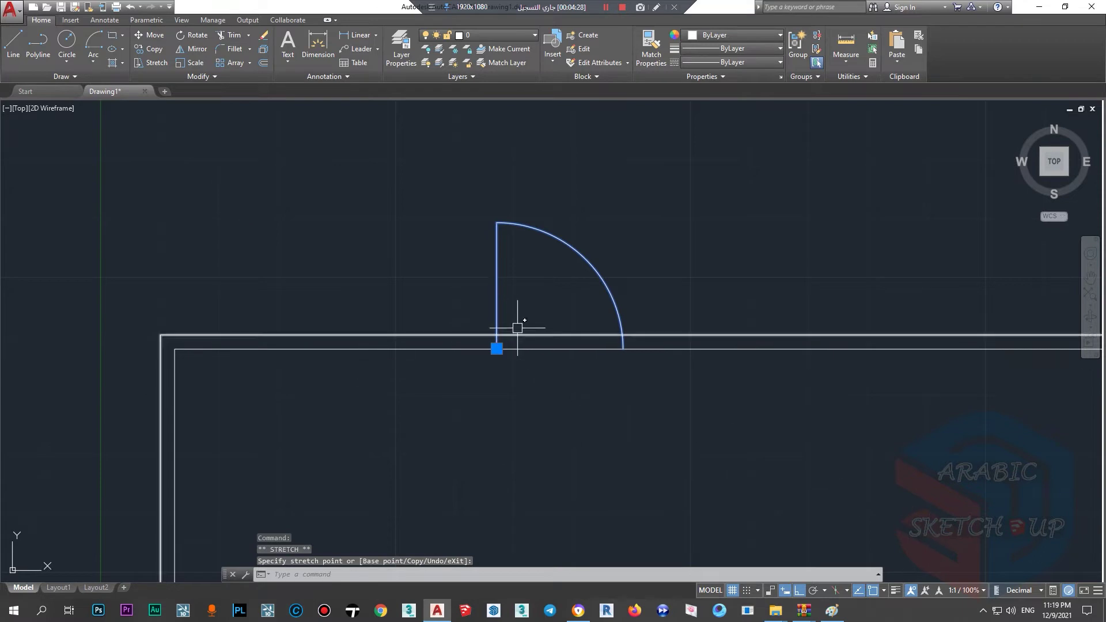
pyautogui.scroll(6, 510, 370)
pyautogui.scroll(-4, 517, 373)
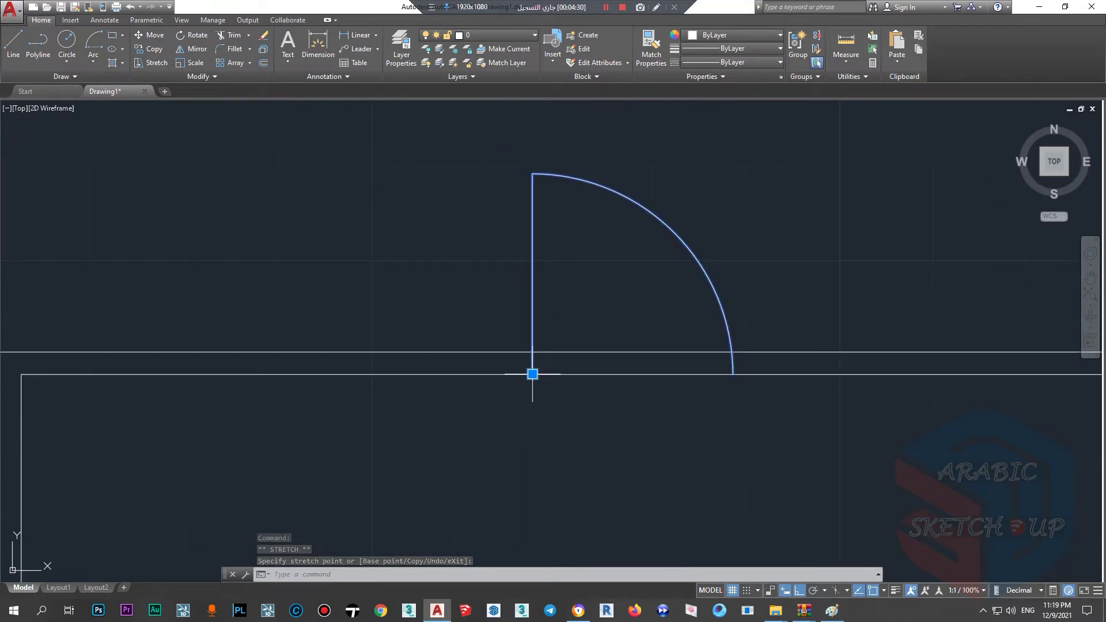
pyautogui.click(122, 374)
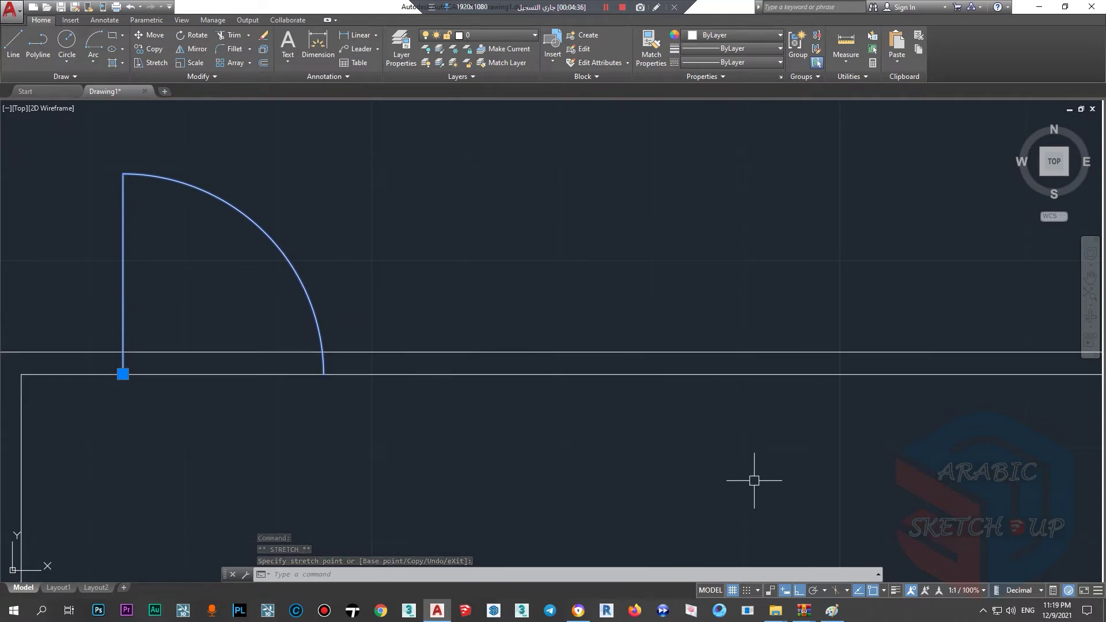
# Step: Confirm in Quick Properties the door is one DOOR block on layer 0, rotation 0
pyautogui.hotkey('ctrl', 'shift', 'p')
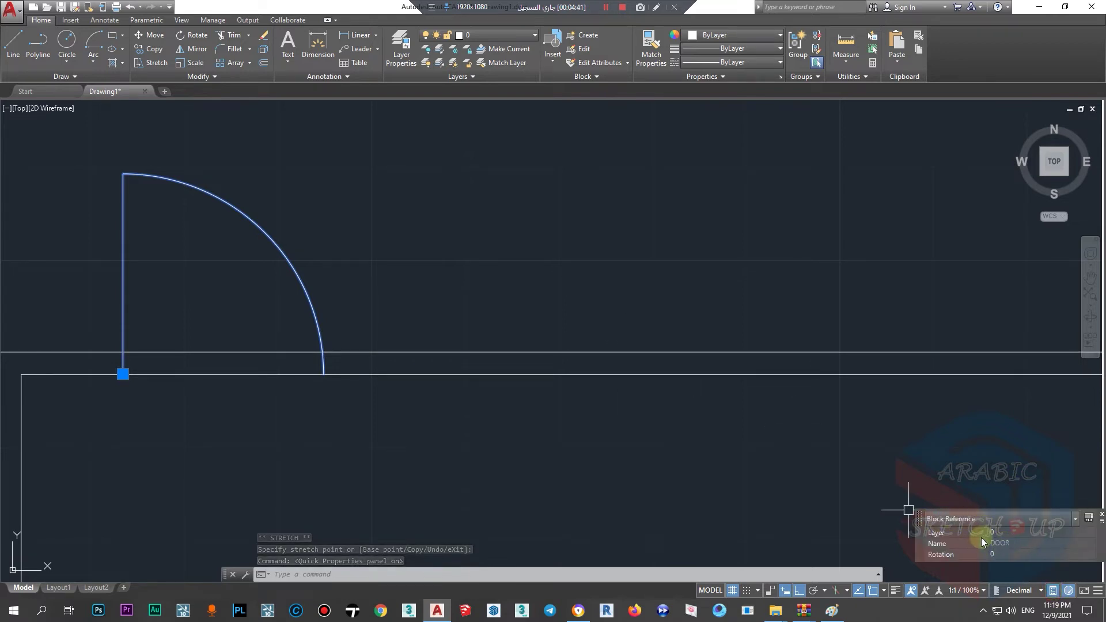
pyautogui.press('Escape')
pyautogui.scroll(-4, 489, 421)
pyautogui.scroll(4, 409, 403)
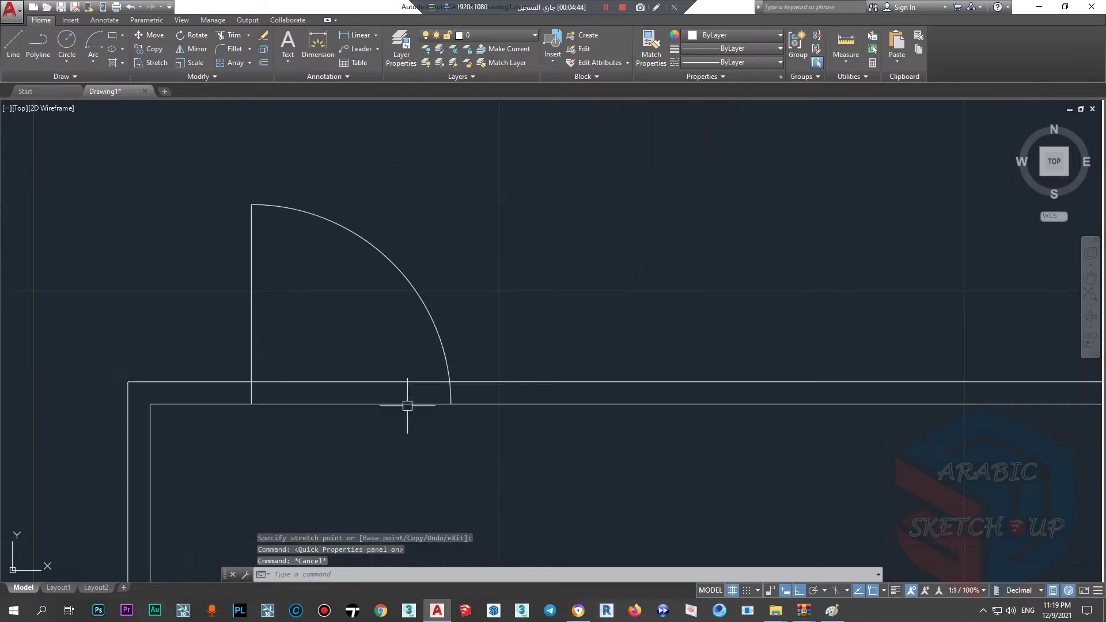
pyautogui.scroll(-2, 294, 328)
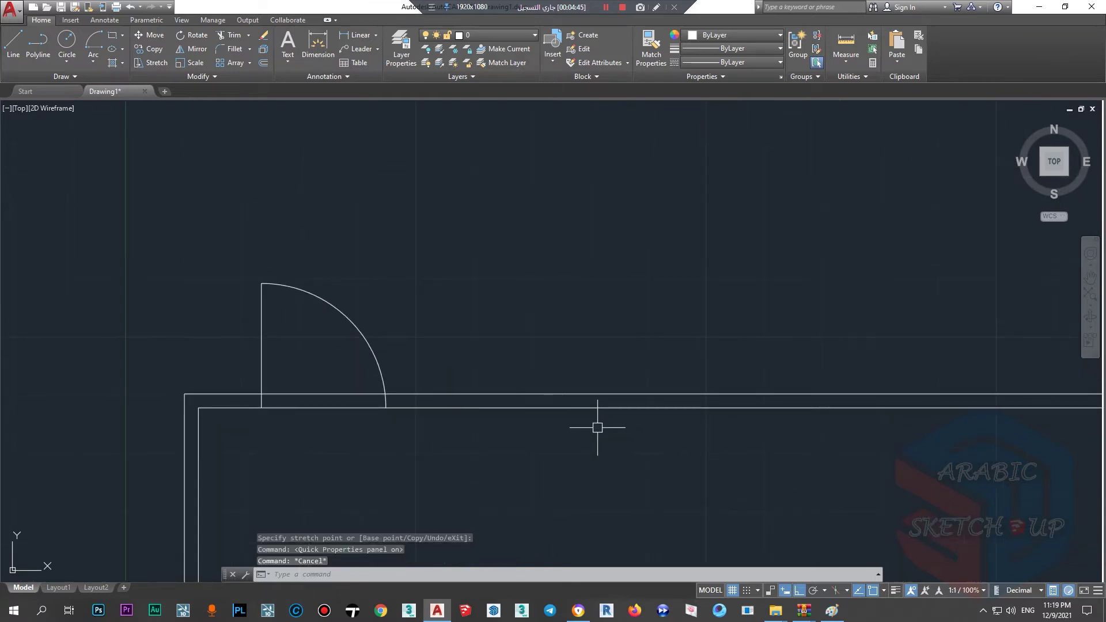
pyautogui.click(349, 309)
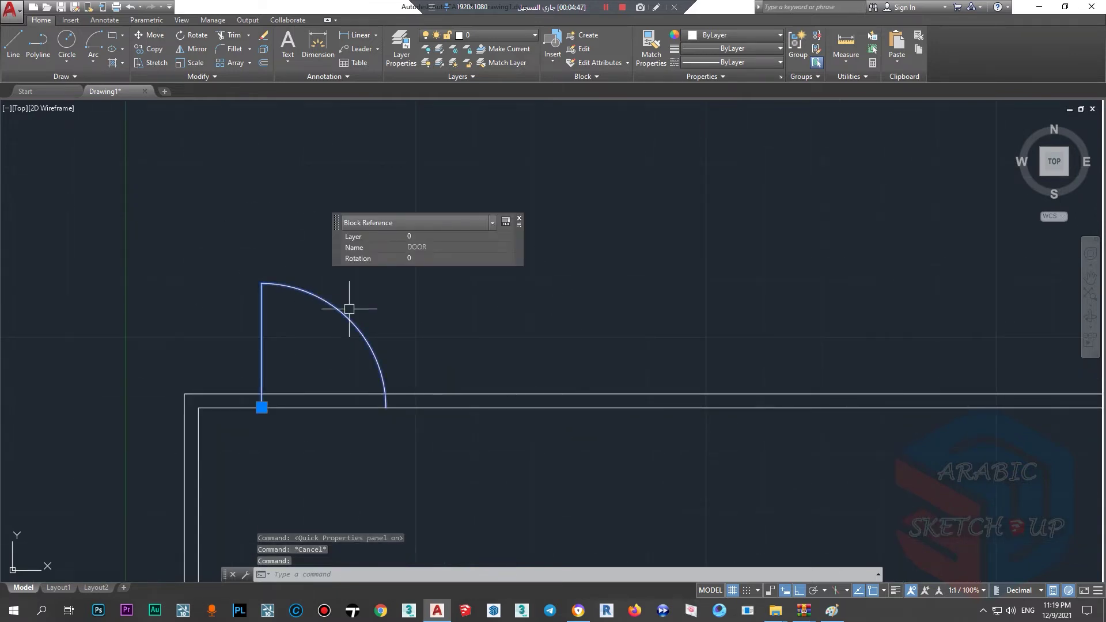
# Step: Copy the DOOR block once to the right along the top wall
pyautogui.write('CP')
pyautogui.press('Return')
pyautogui.click(417, 326)
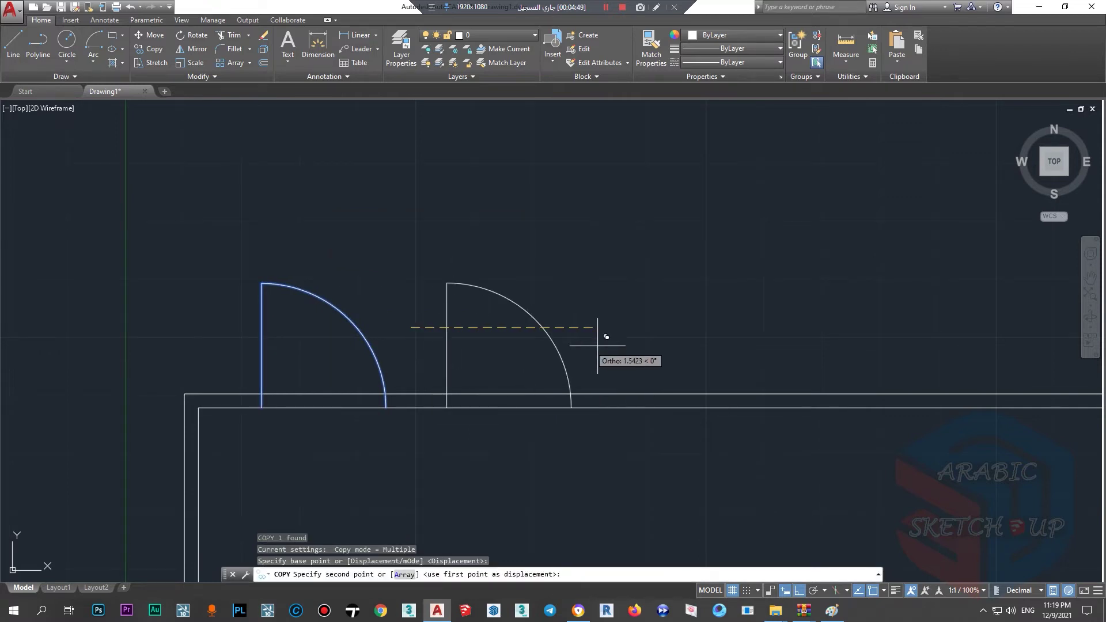
pyautogui.click(645, 324)
pyautogui.press('Escape')
# Step: Explode the copied door into a separate line and arc
pyautogui.click(587, 321)
pyautogui.click(263, 49)
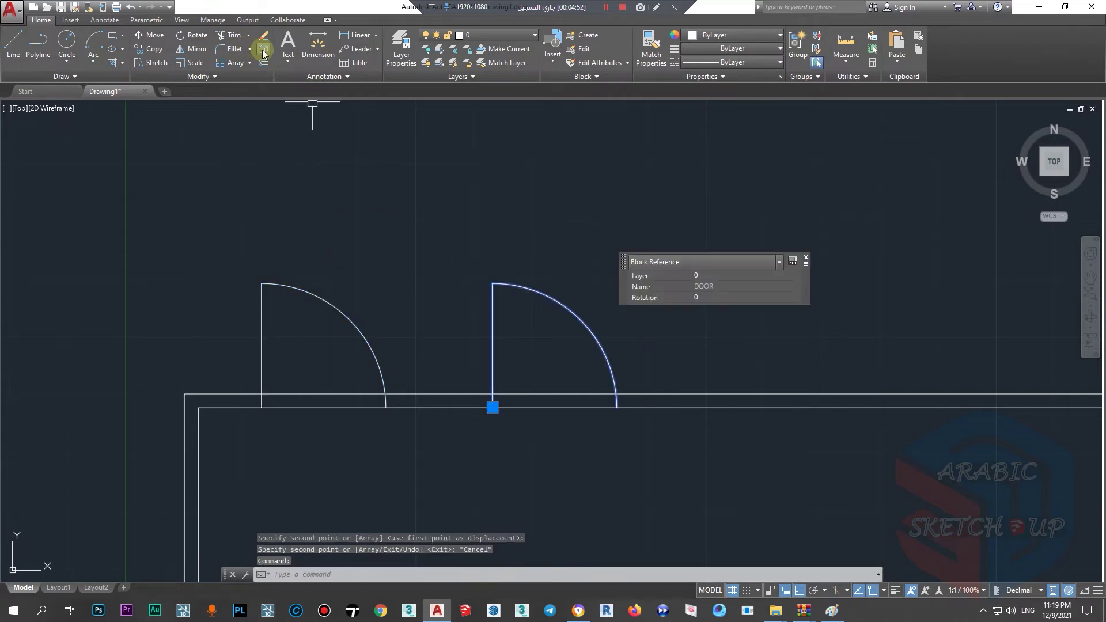
pyautogui.click(581, 318)
pyautogui.click(491, 312)
pyautogui.press('Escape')
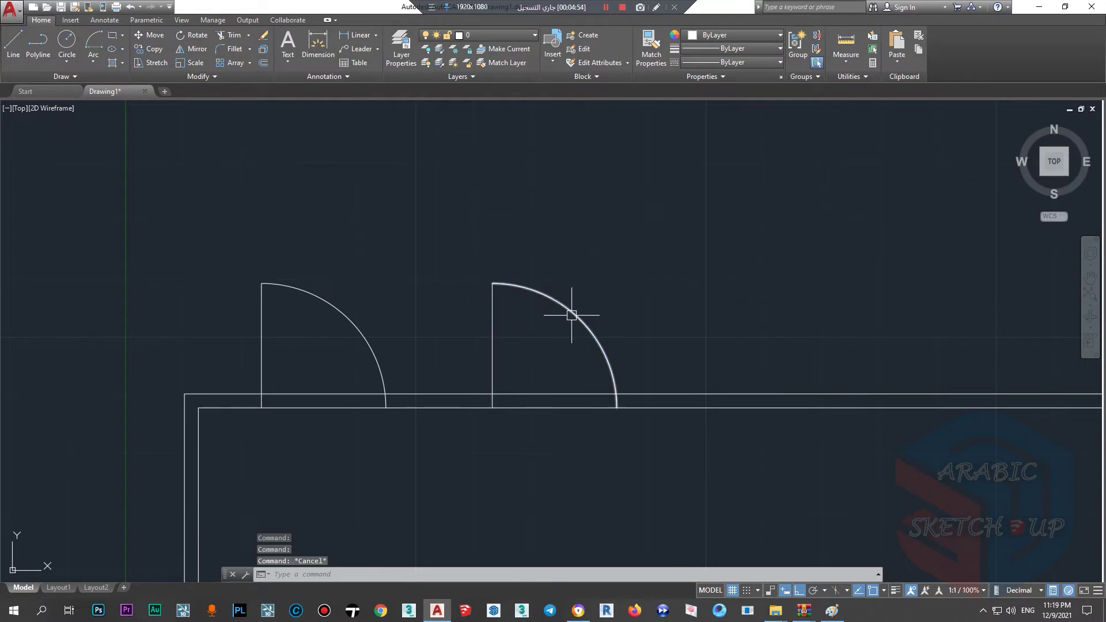
pyautogui.click(550, 298)
pyautogui.click(492, 316)
pyautogui.press('Escape')
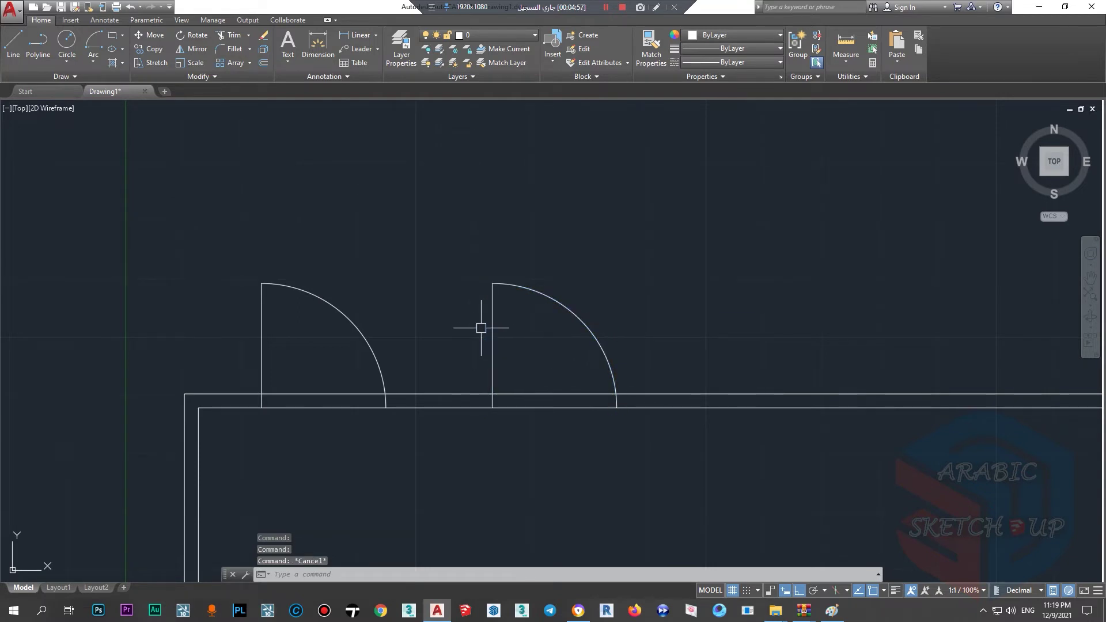
# Step: Window-select the exploded door's arc and line and check the selected object types
pyautogui.scroll(2, 502, 353)
pyautogui.scroll(-2, 578, 242)
pyautogui.click(602, 226)
pyautogui.click(481, 296)
pyautogui.scroll(2, 599, 322)
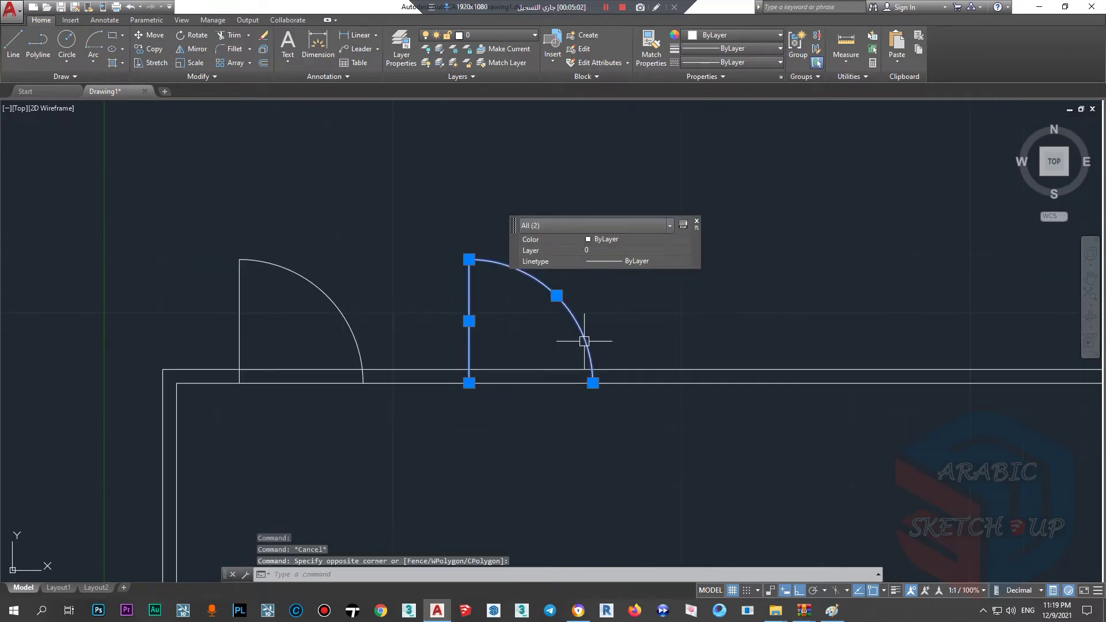
pyautogui.click(535, 227)
pyautogui.click(534, 229)
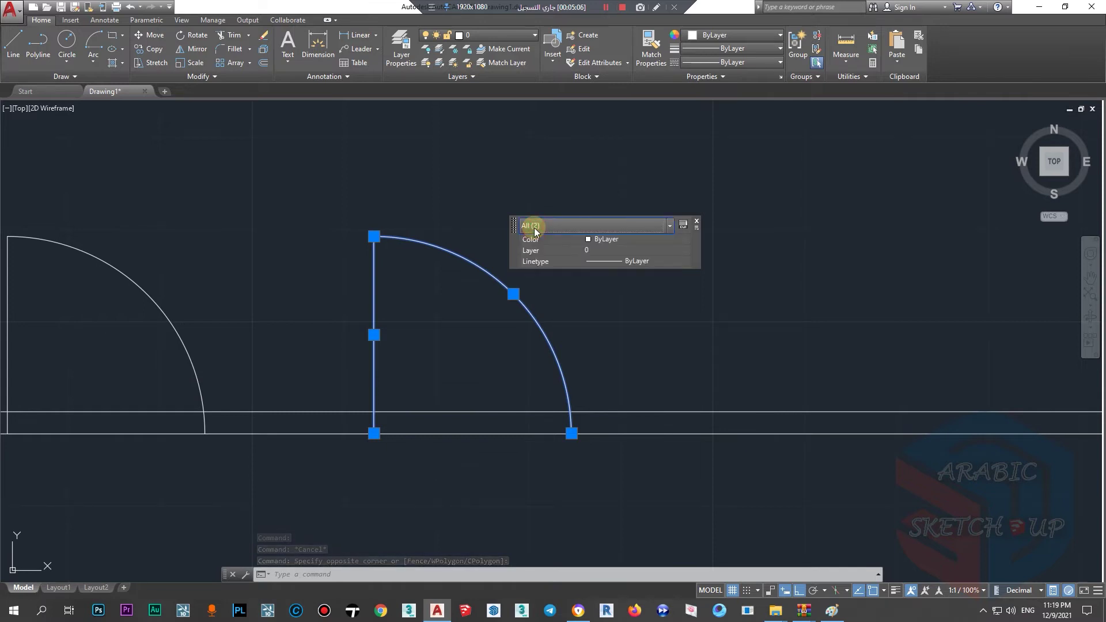
pyautogui.click(563, 224)
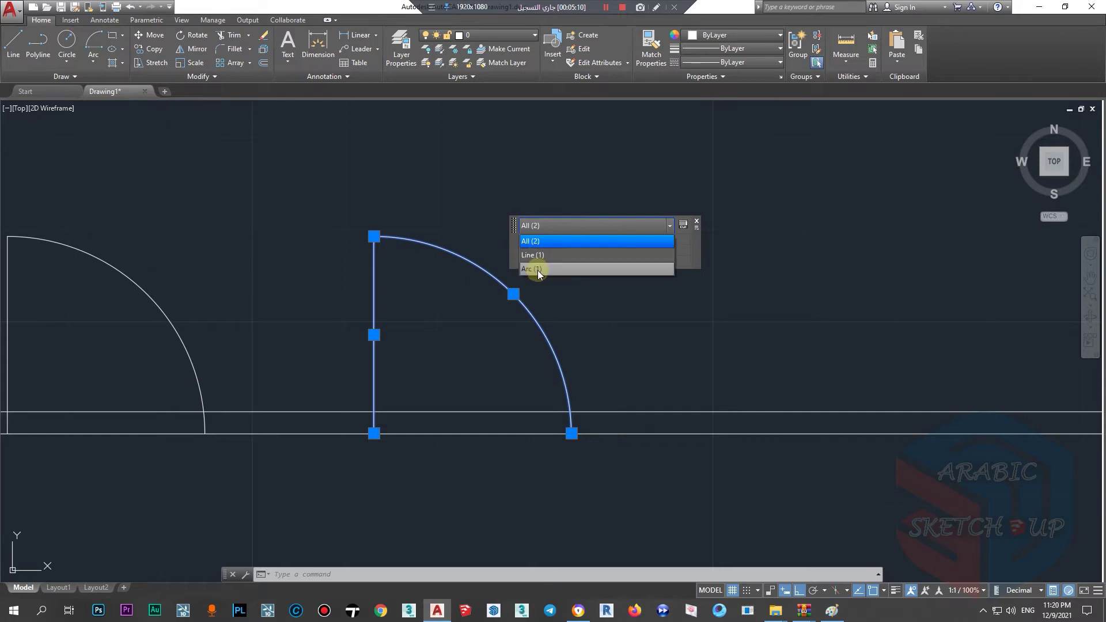
pyautogui.click(412, 279)
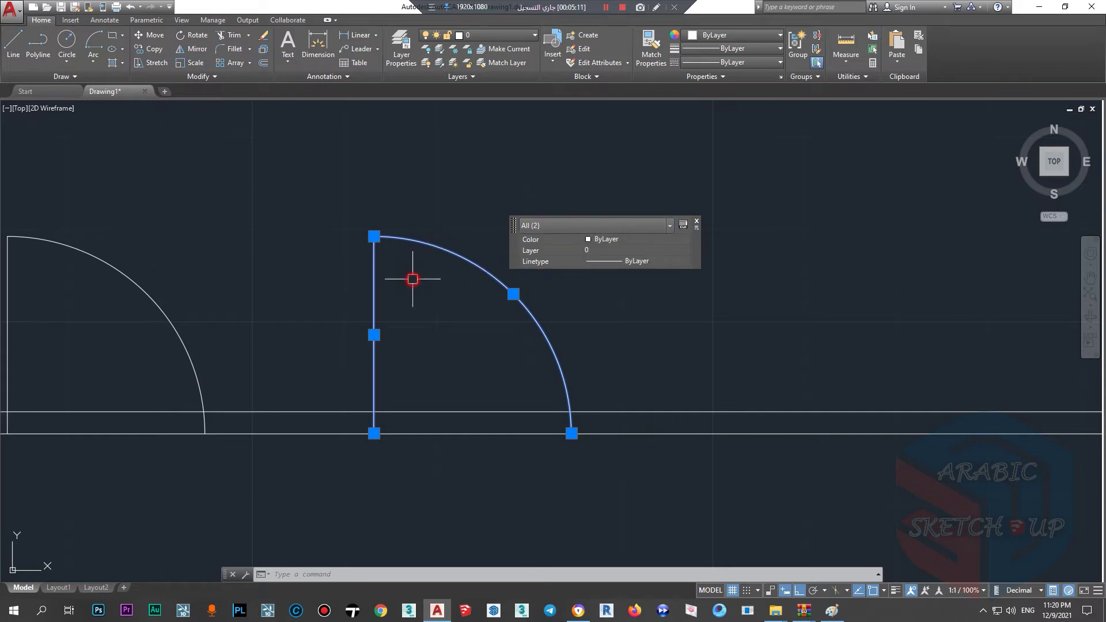
# Step: Copy the loose arc and line twice further right along the wall
pyautogui.write('CP')
pyautogui.press('Return')
pyautogui.click(423, 313)
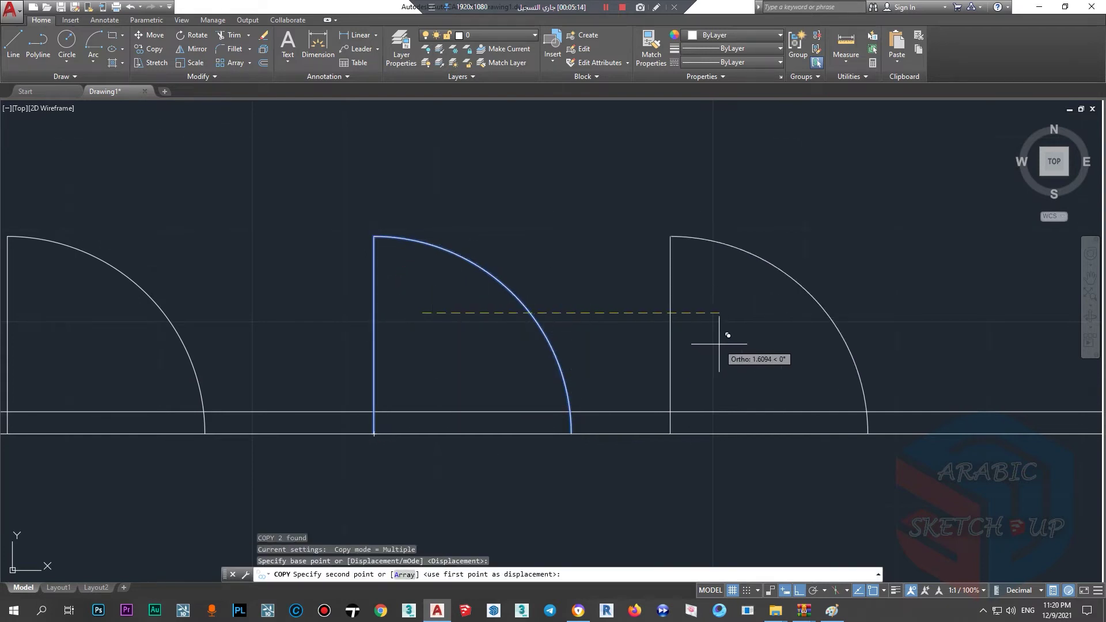
pyautogui.click(718, 320)
pyautogui.moveTo(1009, 365); pyautogui.dragTo(859, 366, button='middle')
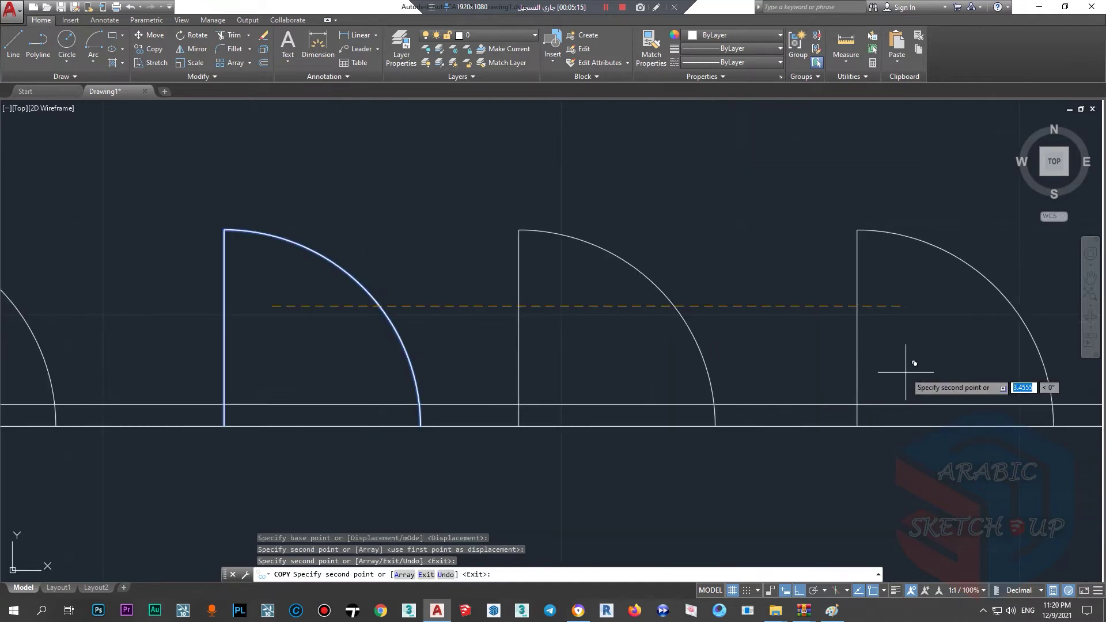
pyautogui.click(905, 365)
pyautogui.press('Escape')
pyautogui.scroll(-2, 588, 362)
# Step: Erase the original leftmost DOOR block, turn off Quick Properties, and select the first remaining door
pyautogui.click(235, 248)
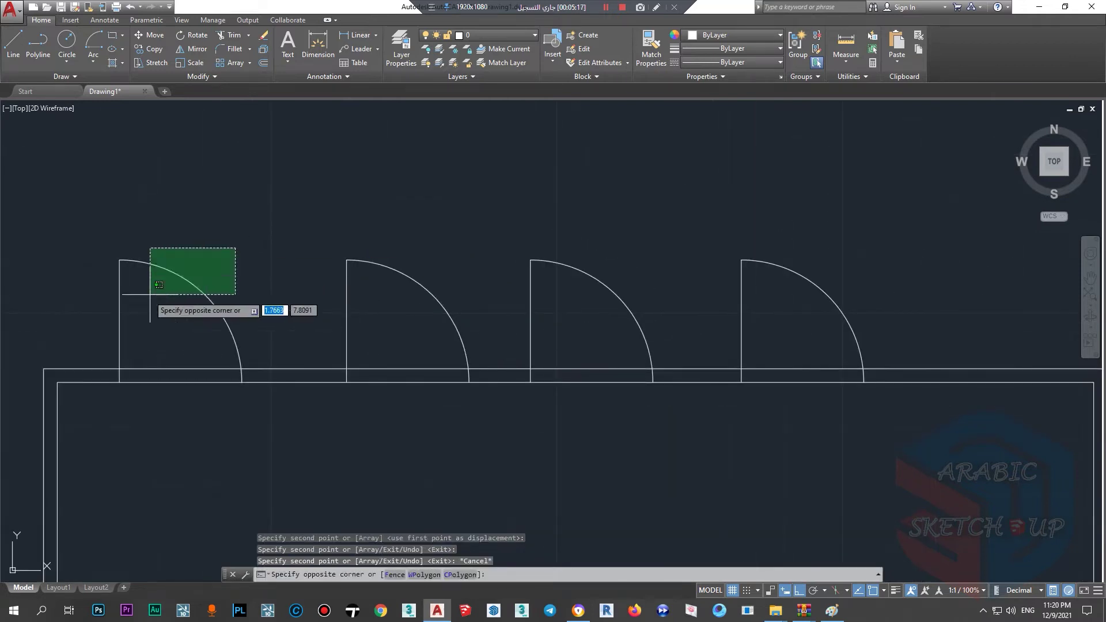
pyautogui.click(148, 296)
pyautogui.press('Delete')
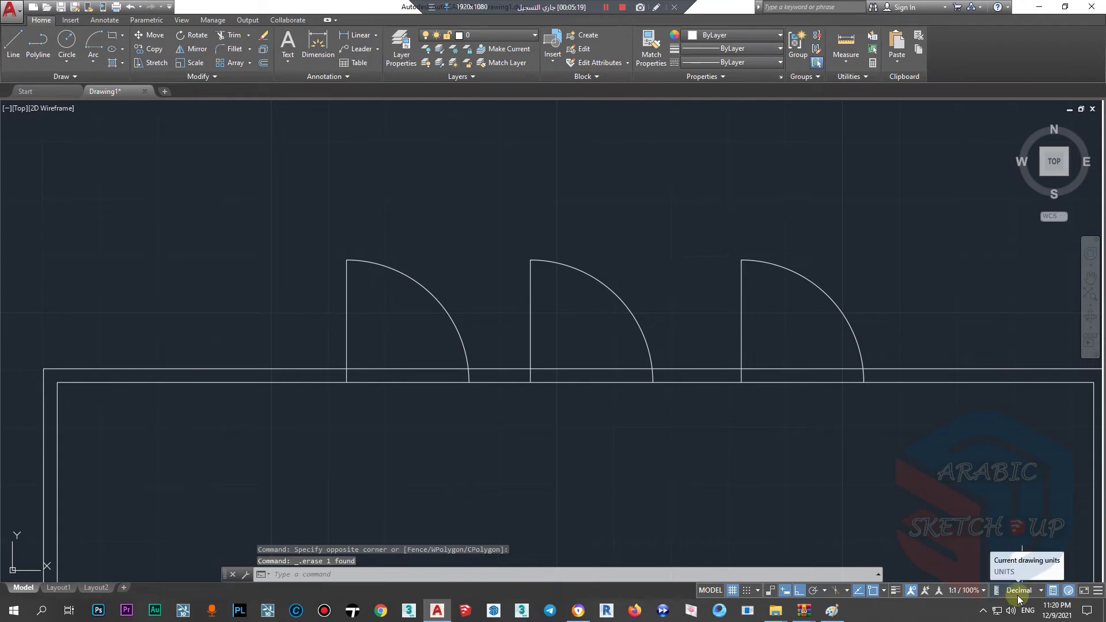
pyautogui.click(1053, 589)
pyautogui.scroll(2, 512, 265)
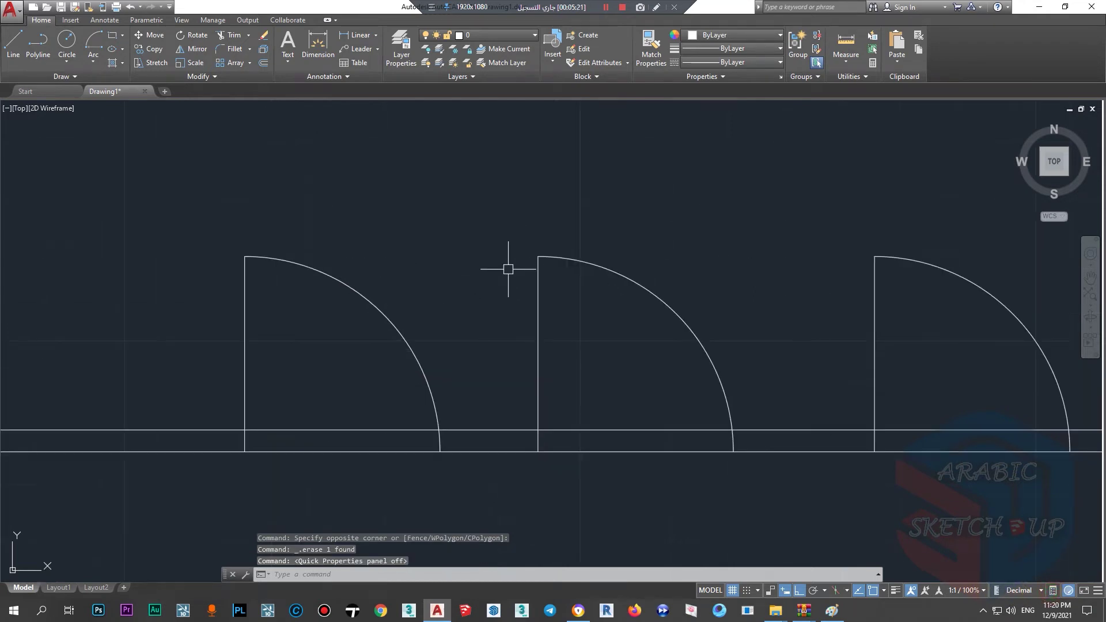
pyautogui.click(394, 212)
pyautogui.click(219, 295)
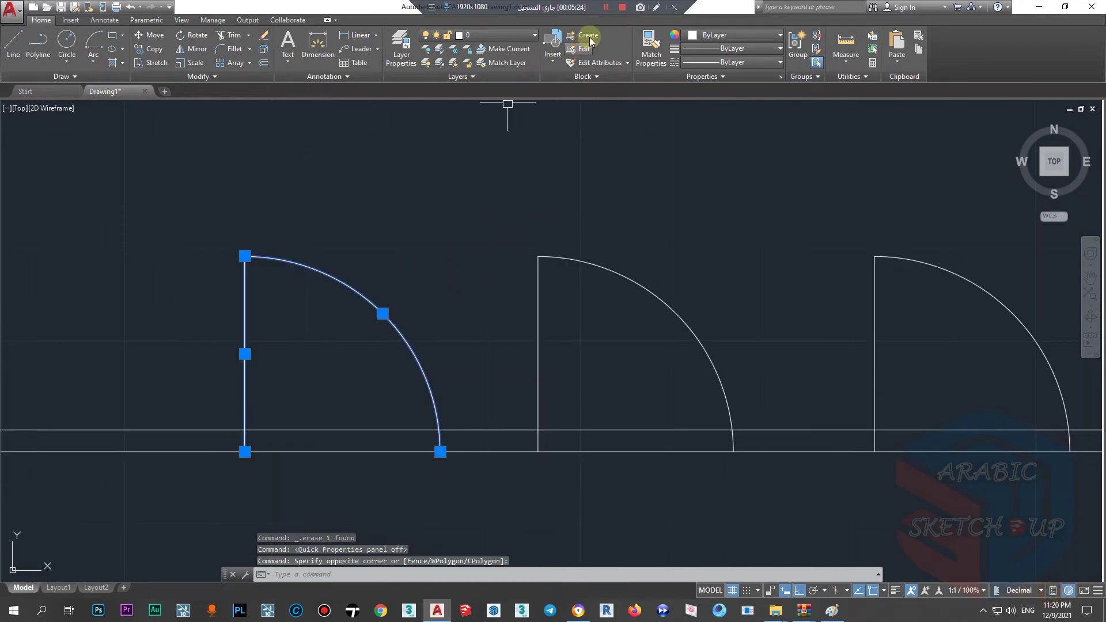
# Step: Define block DOOR2 from the left door, base point at its lower-left corner, retaining the objects
pyautogui.click(582, 36)
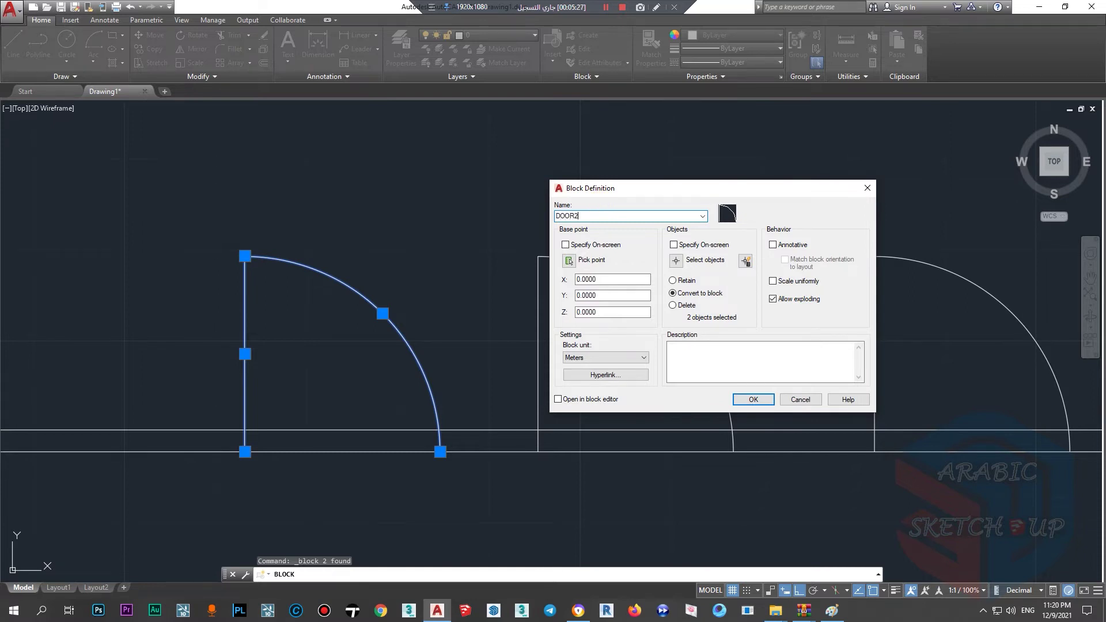
pyautogui.click(602, 263)
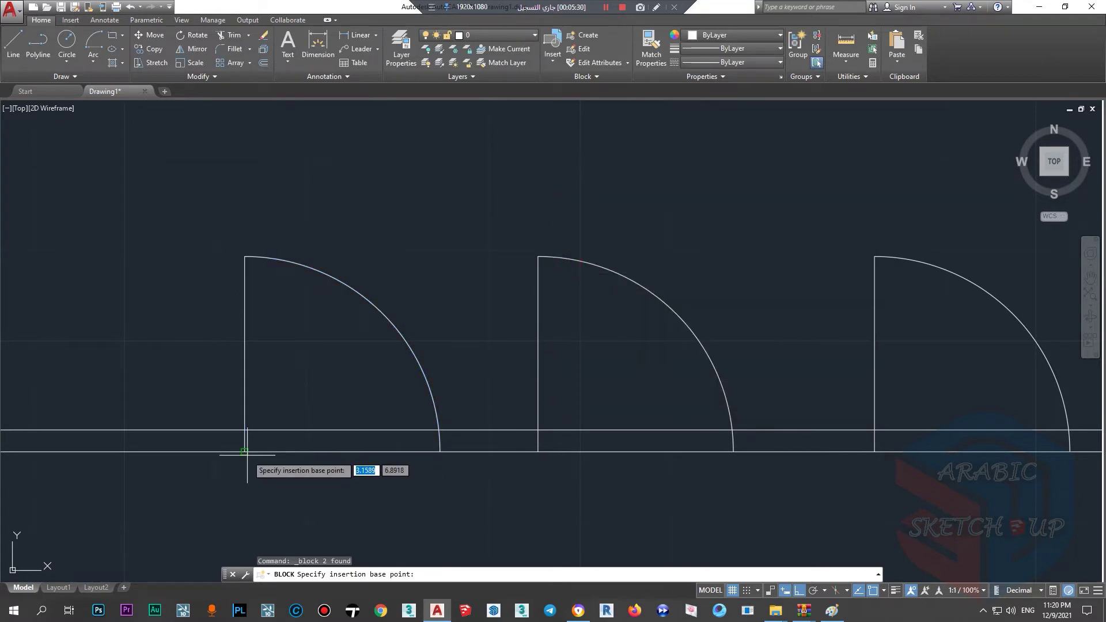
pyautogui.click(244, 451)
pyautogui.moveTo(662, 189)
pyautogui.mouseDown()
pyautogui.moveTo(640, 165)
pyautogui.moveTo(631, 195)
pyautogui.moveTo(605, 177)
pyautogui.mouseUp()
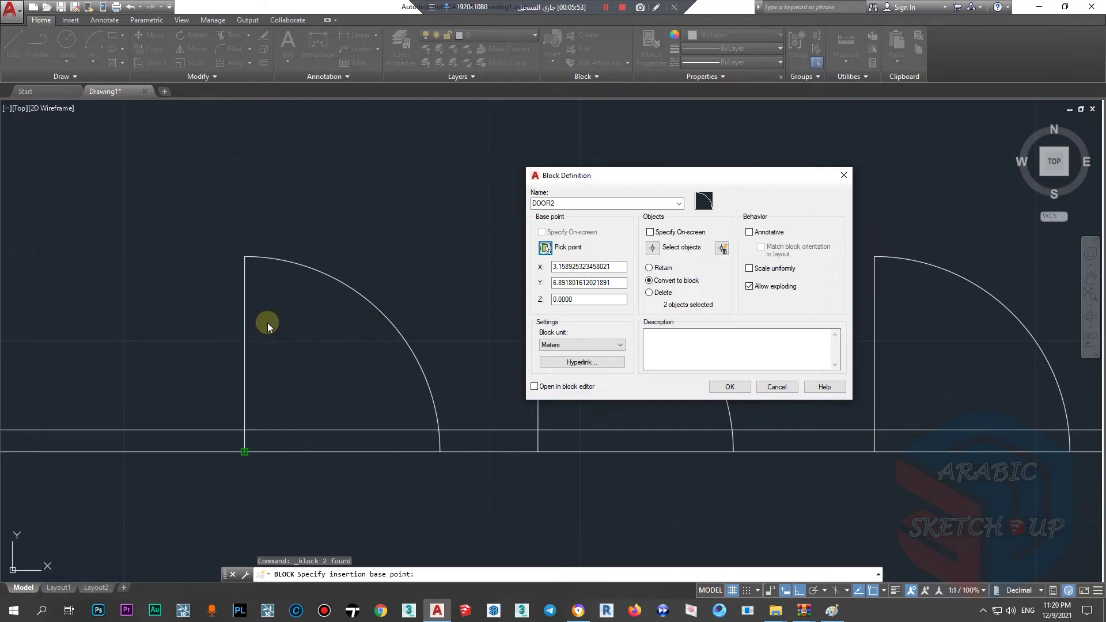
pyautogui.click(649, 267)
pyautogui.click(729, 387)
# Step: Confirm the left door is still a loose line and arc, then clear the selection
pyautogui.click(246, 305)
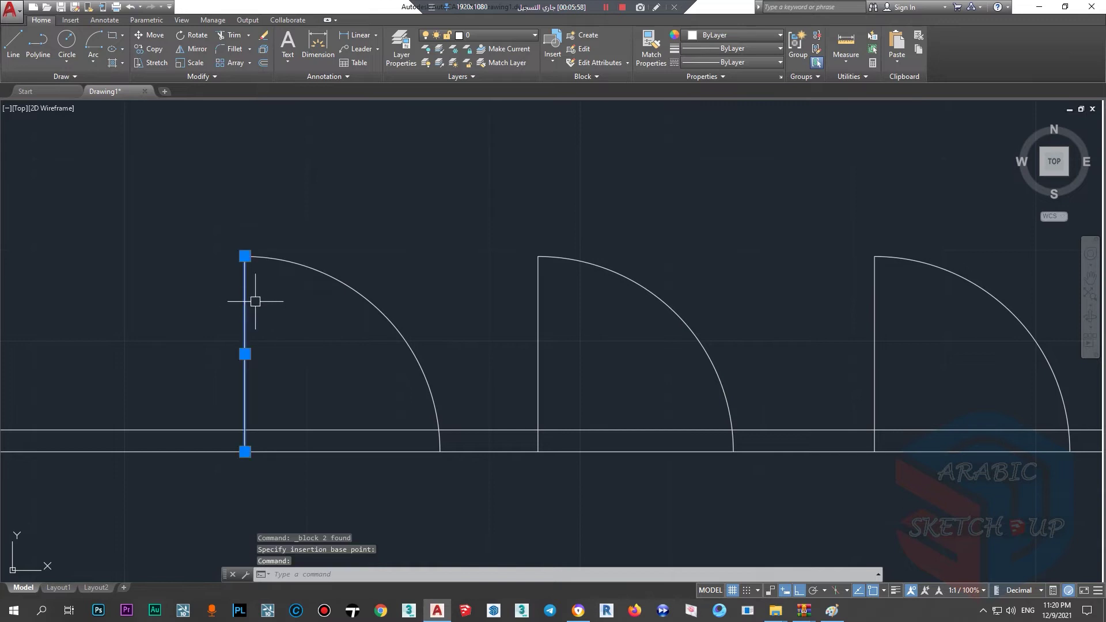
pyautogui.press('Escape')
pyautogui.click(321, 275)
pyautogui.click(295, 303)
pyautogui.press('Escape')
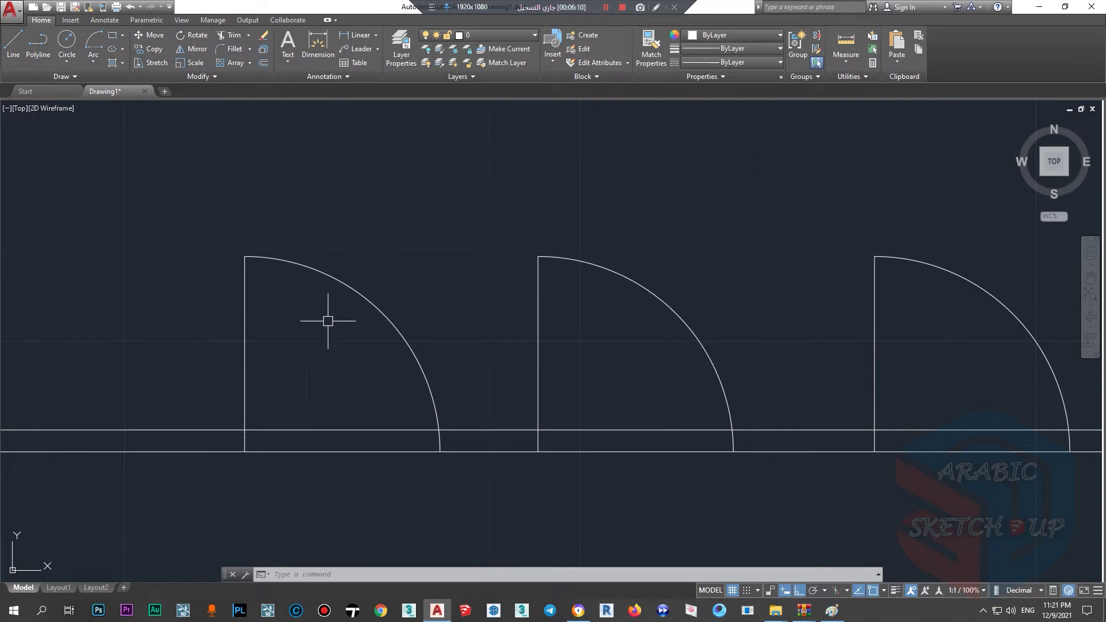
pyautogui.scroll(-2, 358, 340)
pyautogui.scroll(2, 383, 326)
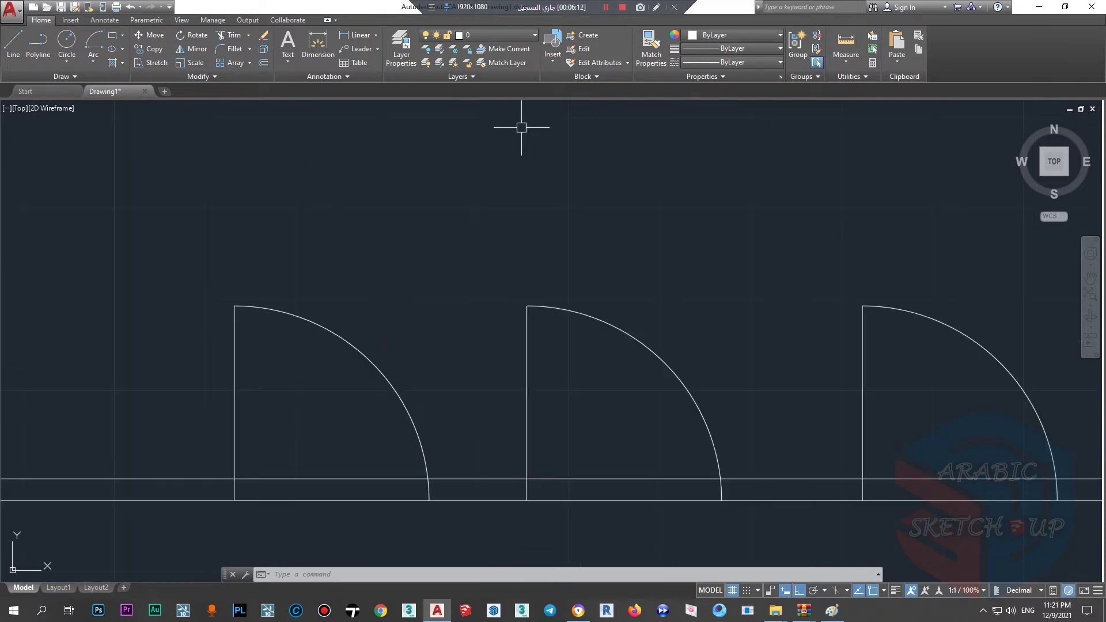
pyautogui.click(552, 55)
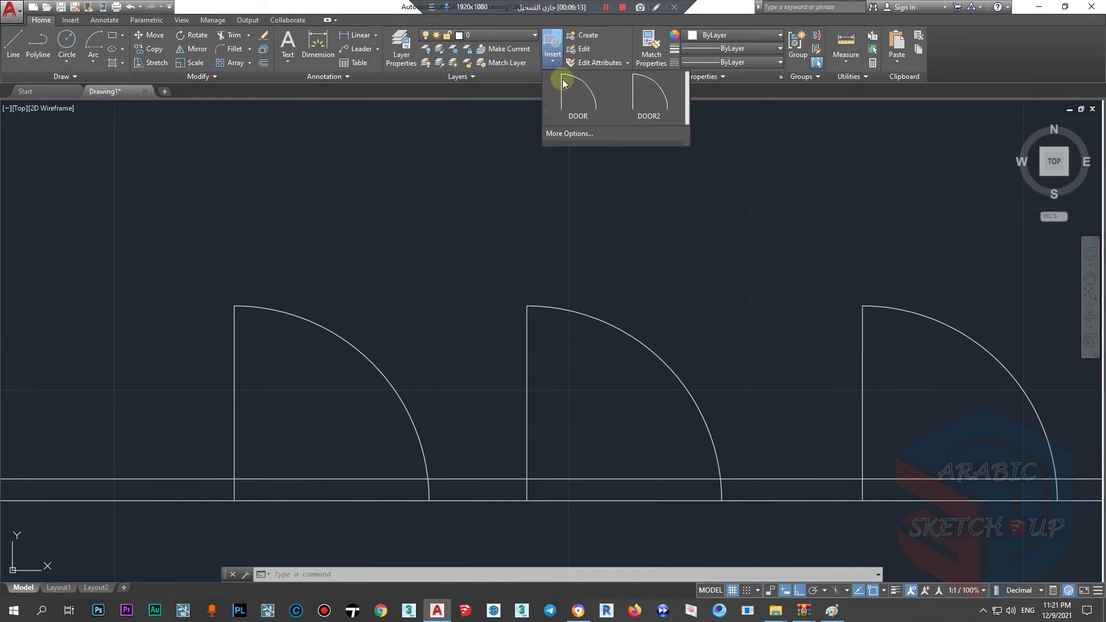
pyautogui.click(644, 120)
pyautogui.scroll(-2, 581, 277)
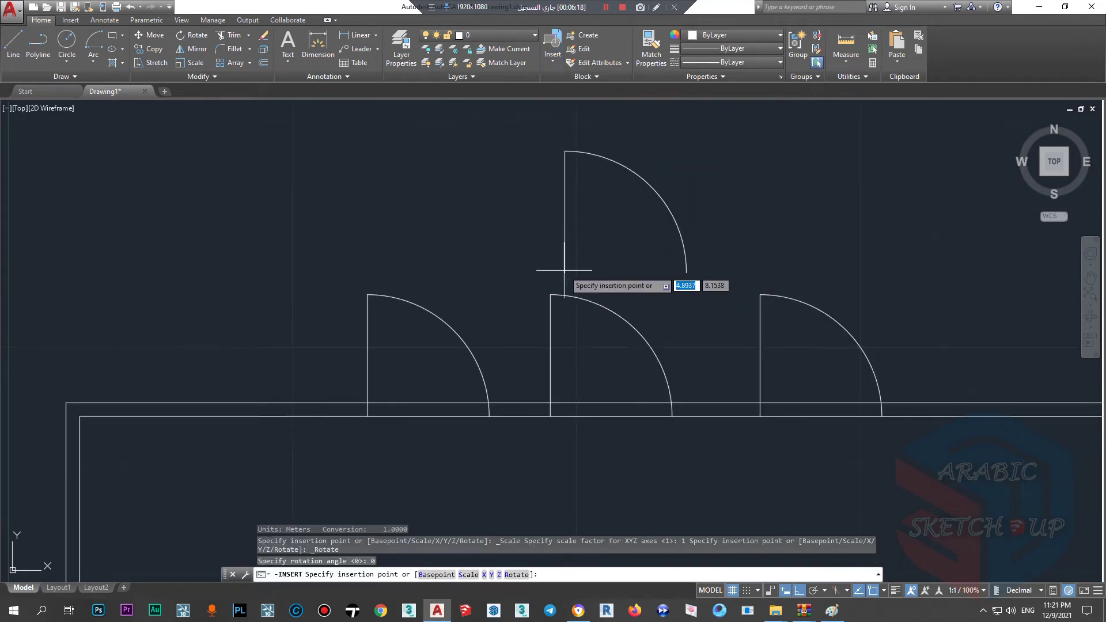
pyautogui.scroll(2, 382, 226)
pyautogui.click(382, 223)
pyautogui.scroll(-2, 375, 239)
pyautogui.scroll(2, 516, 178)
pyautogui.press('Delete')
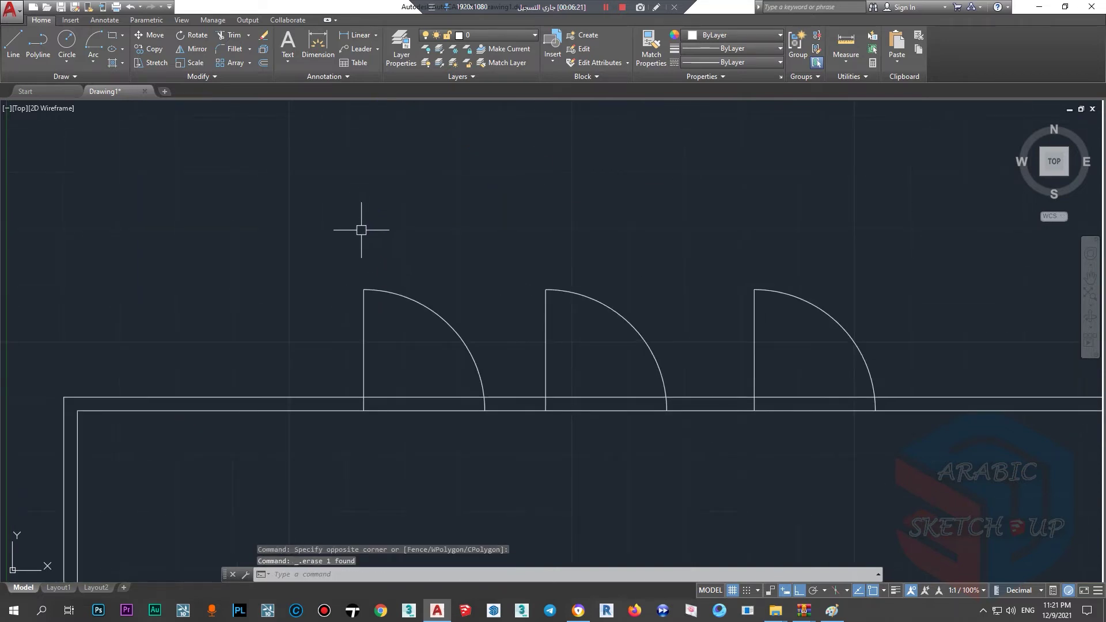
pyautogui.scroll(2, 651, 274)
pyautogui.click(651, 273)
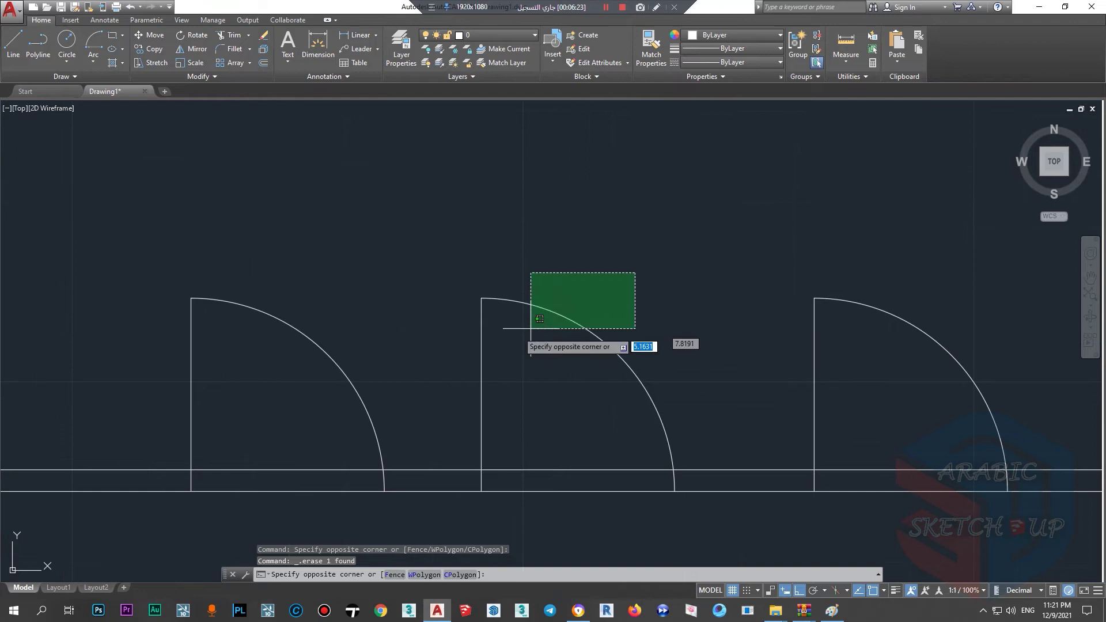
pyautogui.click(457, 358)
pyautogui.click(589, 38)
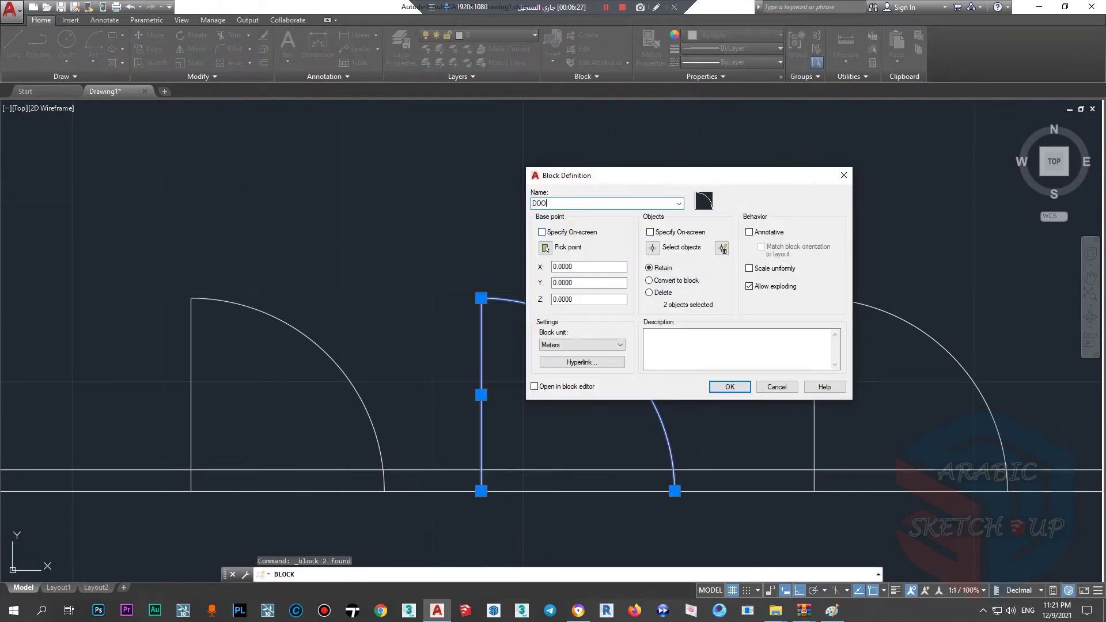
# Step: Define block DOOR3 from the middle door, based at its hinge bottom, converting it to a block
pyautogui.click(545, 252)
pyautogui.click(481, 490)
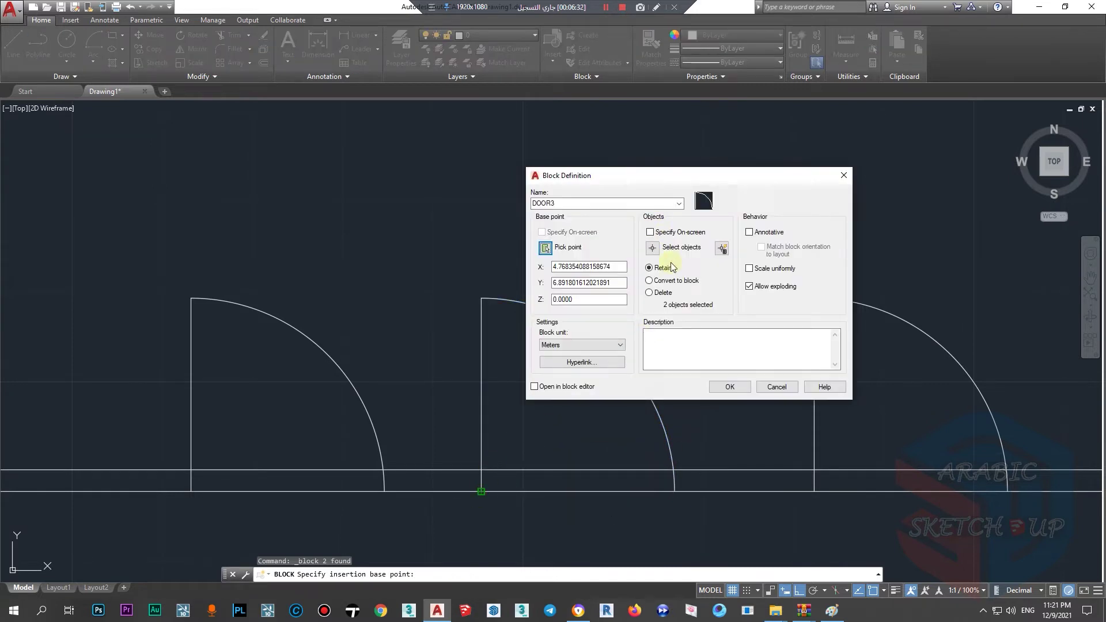
pyautogui.click(671, 286)
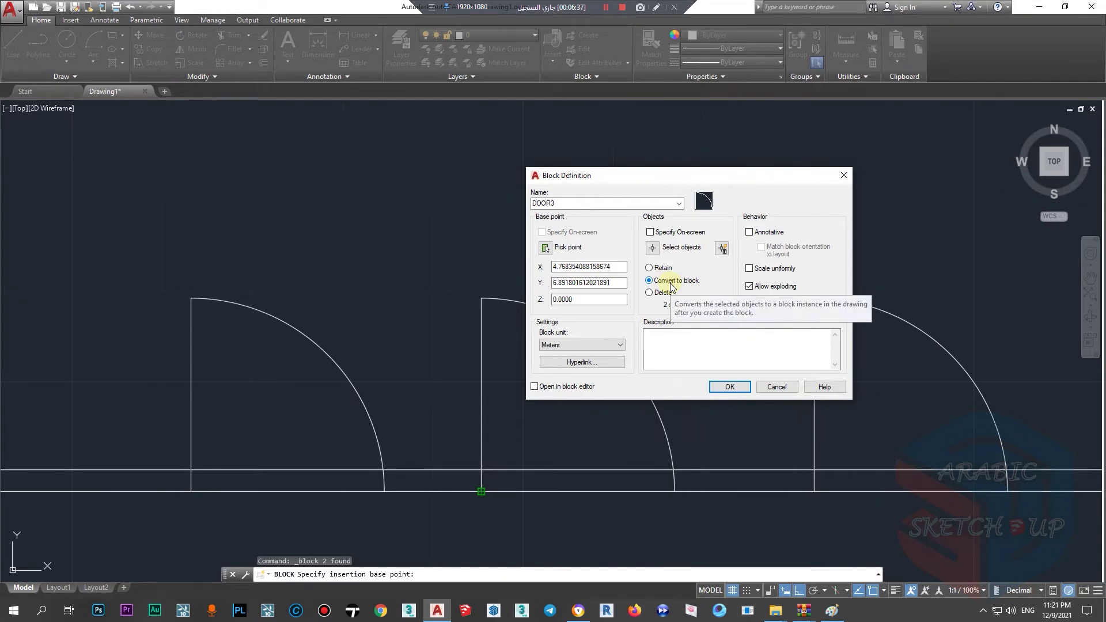
pyautogui.click(729, 387)
# Step: Test-move DOOR3 by its base grip, set it back on the wall line, and check the block gallery
pyautogui.click(612, 357)
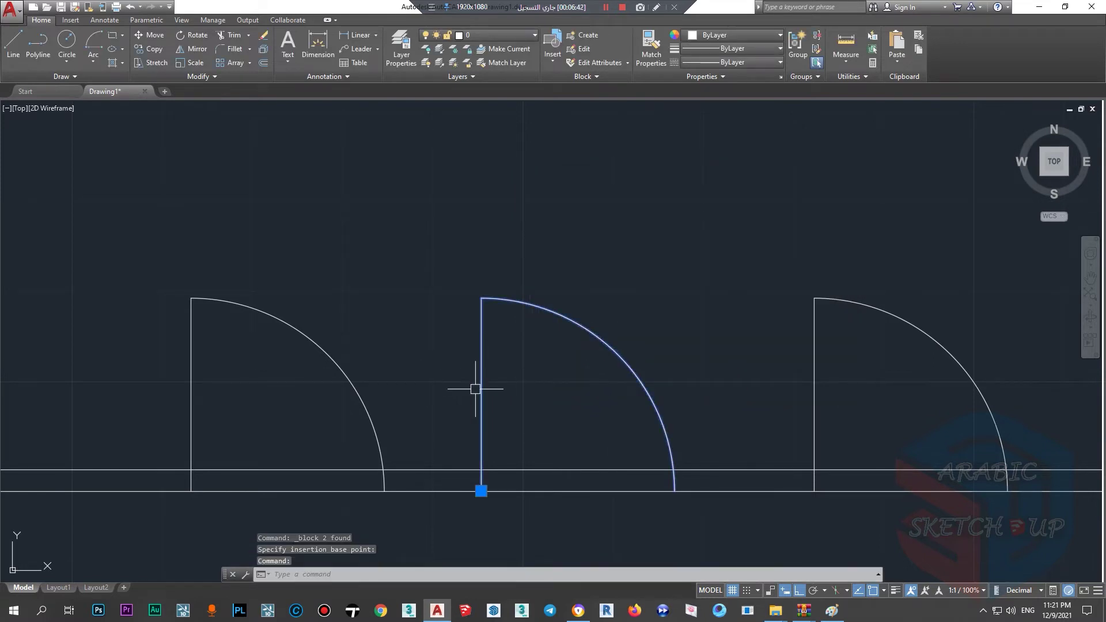
pyautogui.click(481, 491)
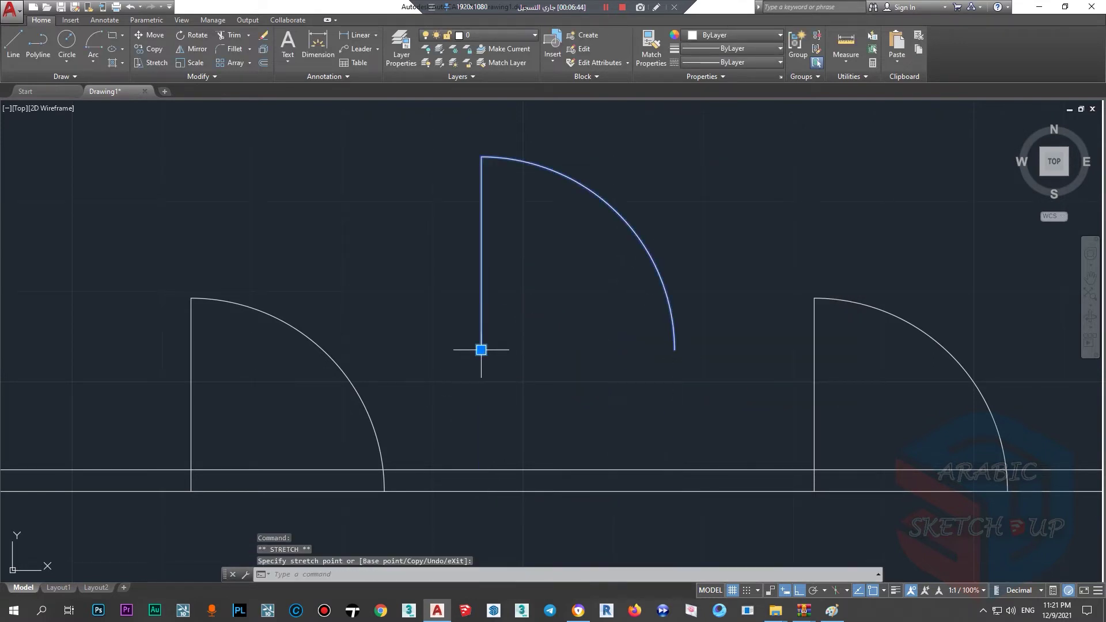
pyautogui.click(481, 413)
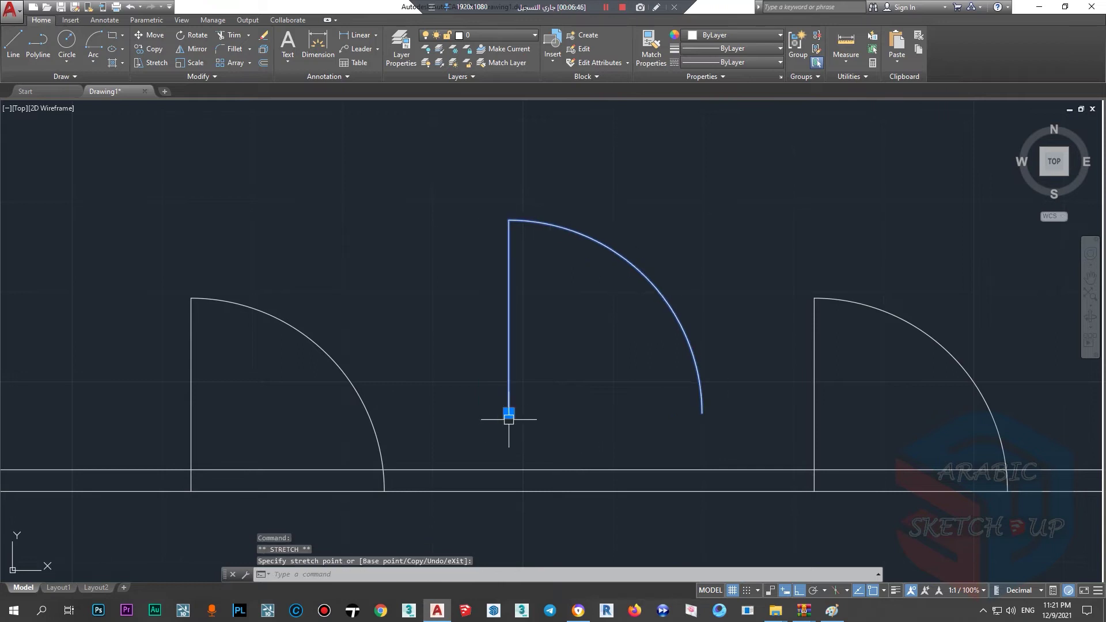
pyautogui.click(508, 491)
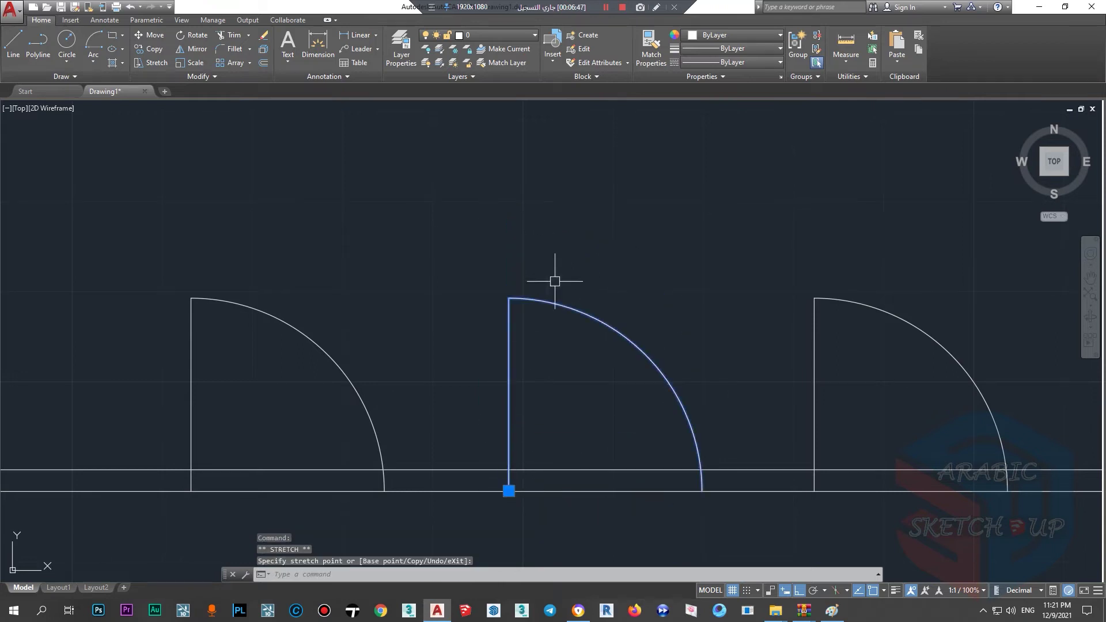
pyautogui.click(559, 68)
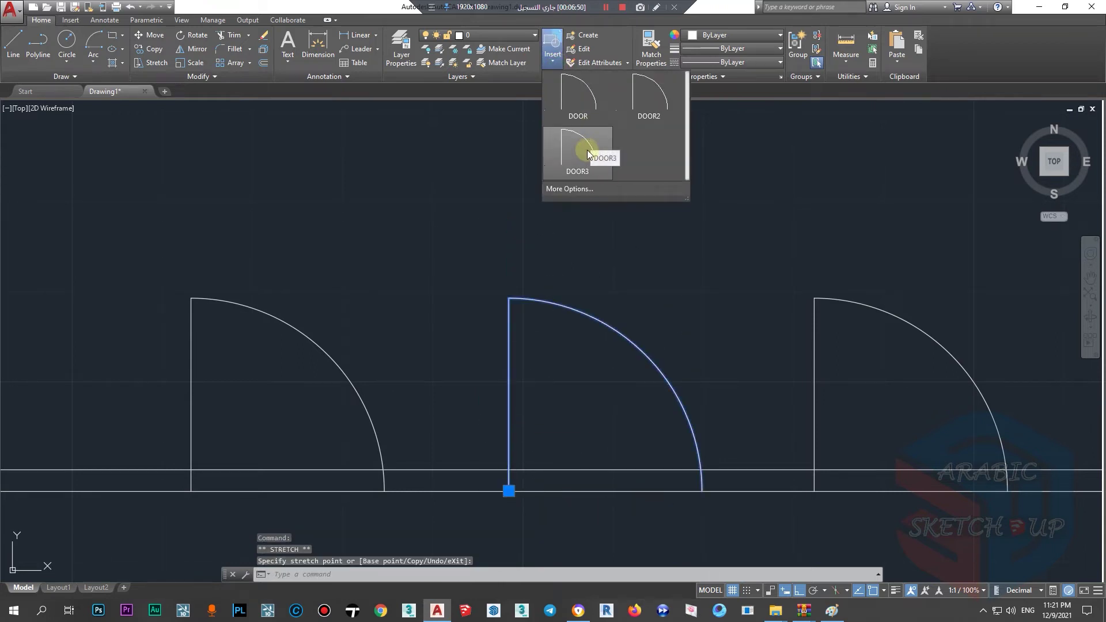
pyautogui.press('Escape')
pyautogui.press('Escape')
pyautogui.scroll(-4, 409, 237)
pyautogui.scroll(2, 572, 265)
# Step: Save the right-hand door as block DOOR4, based at its arc's lower end, deleting the original
pyautogui.click(692, 266)
pyautogui.click(521, 334)
pyautogui.scroll(2, 642, 308)
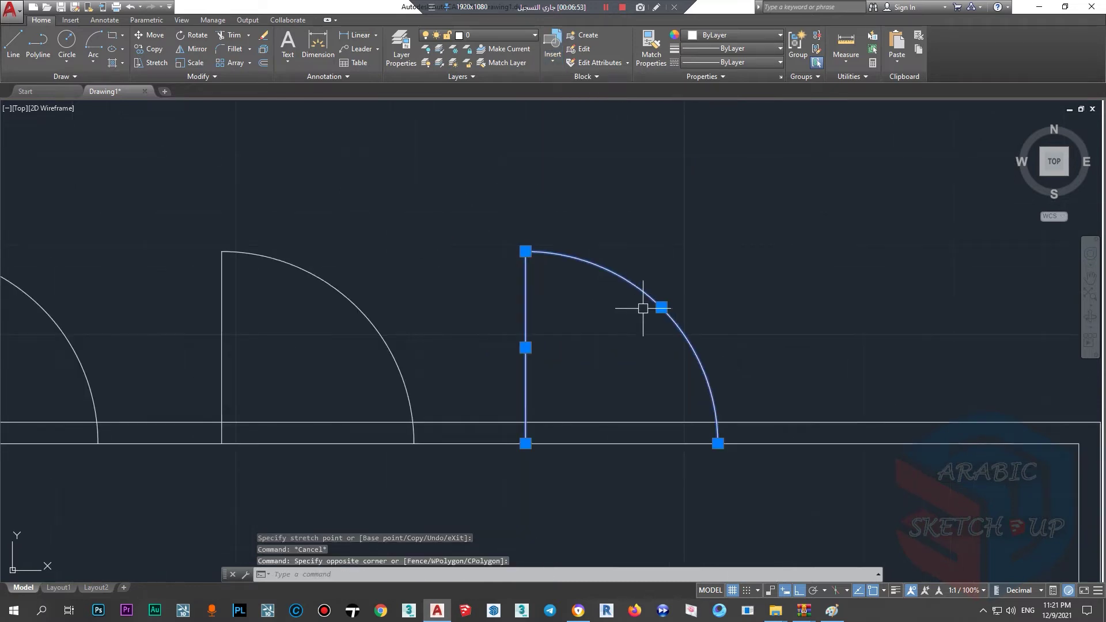
pyautogui.press('Return')
pyautogui.write('DOOR4')
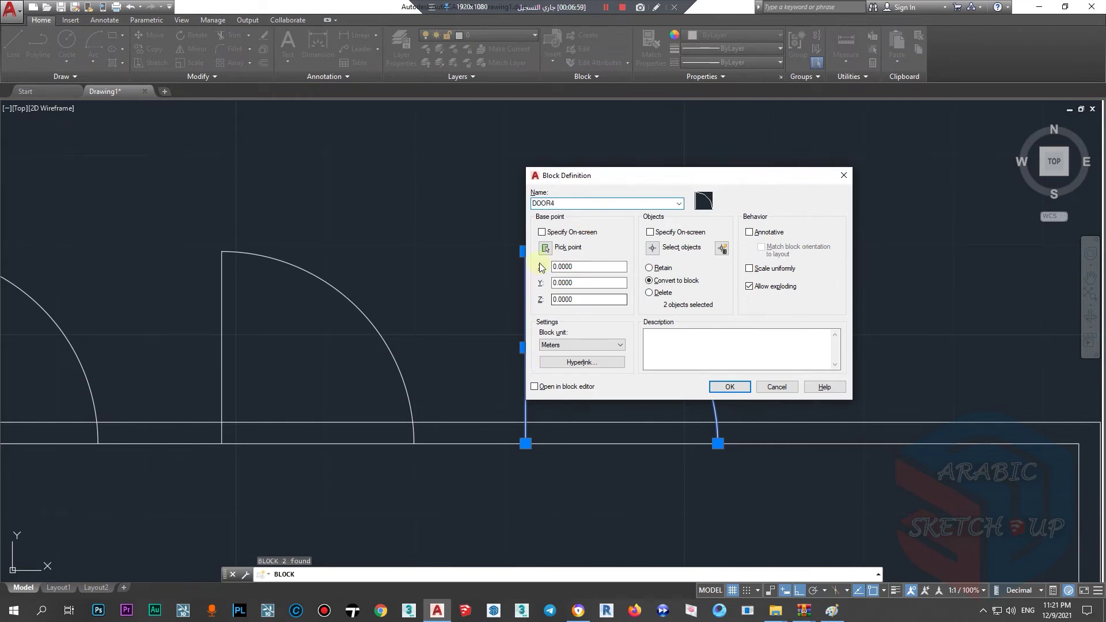
pyautogui.click(544, 248)
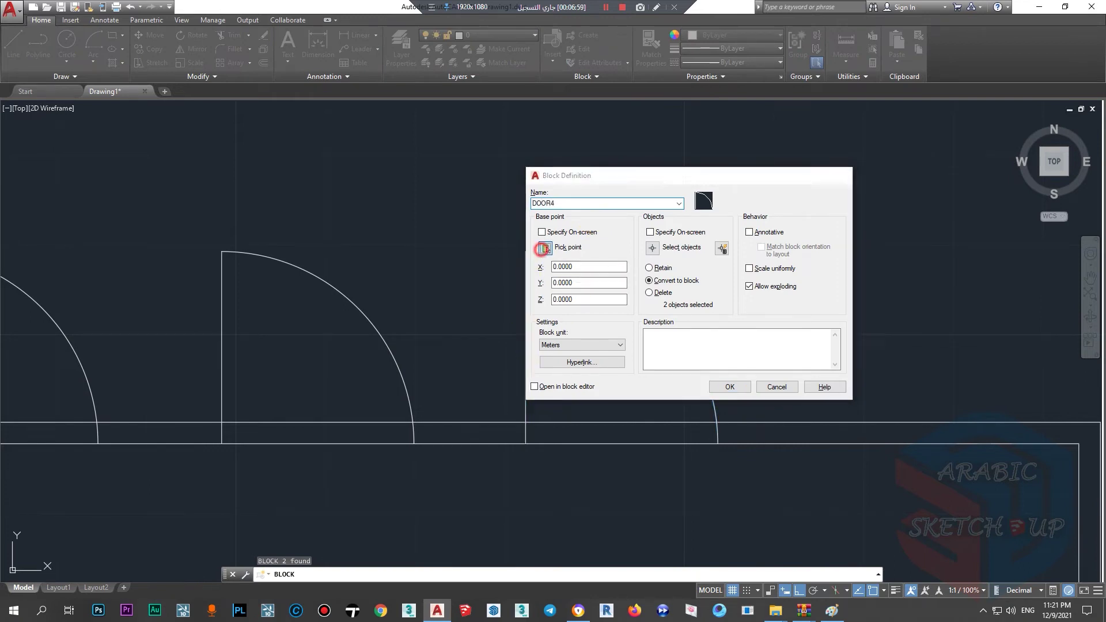
pyautogui.click(718, 444)
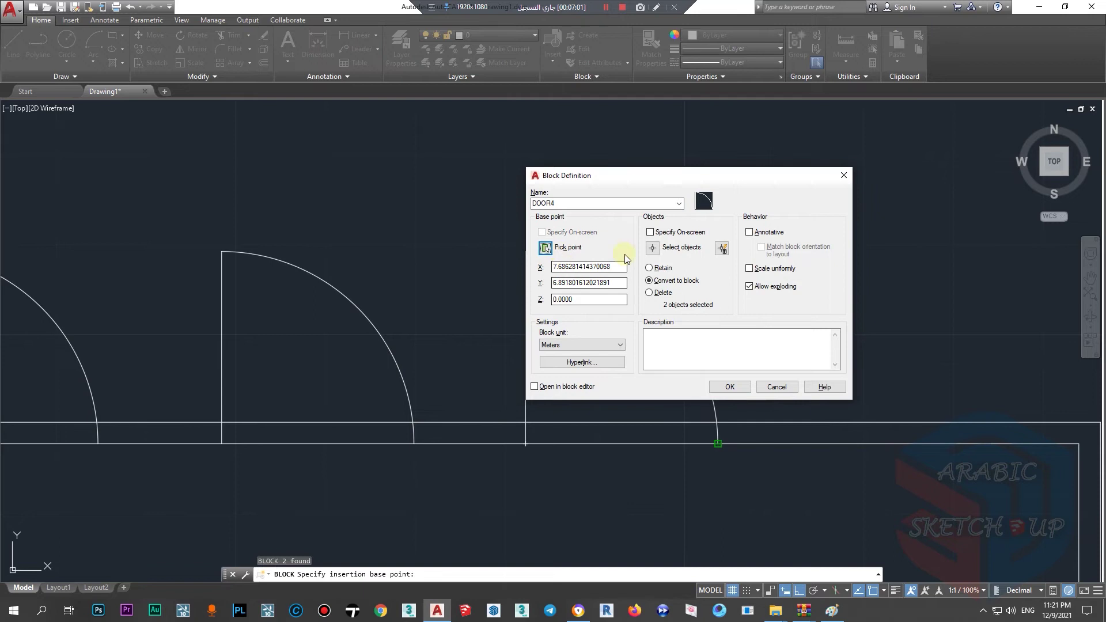
pyautogui.click(652, 292)
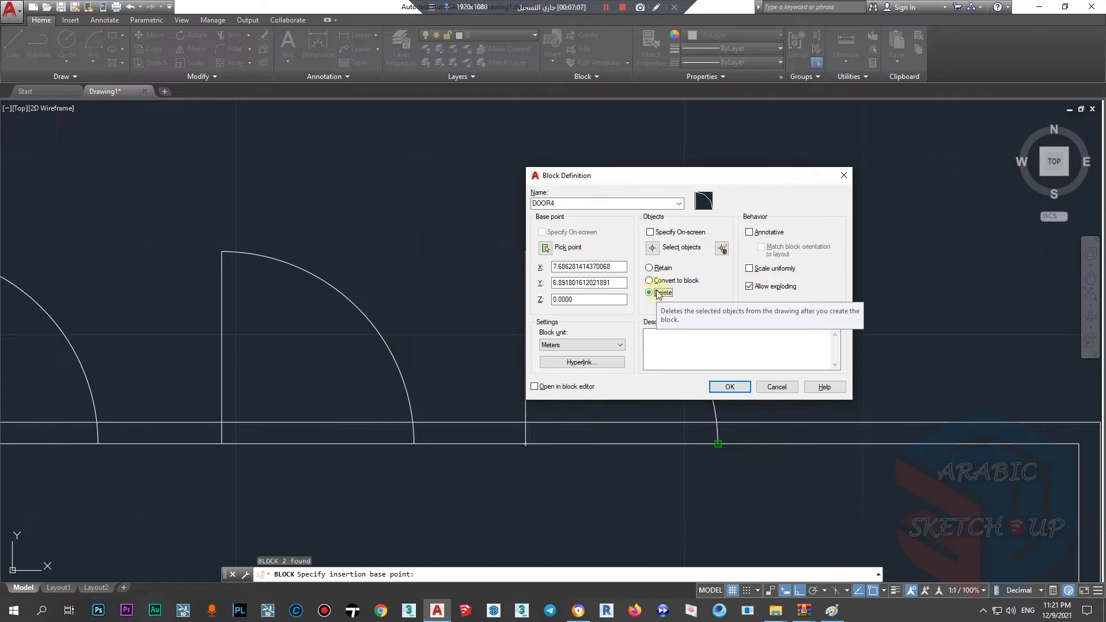
pyautogui.click(729, 387)
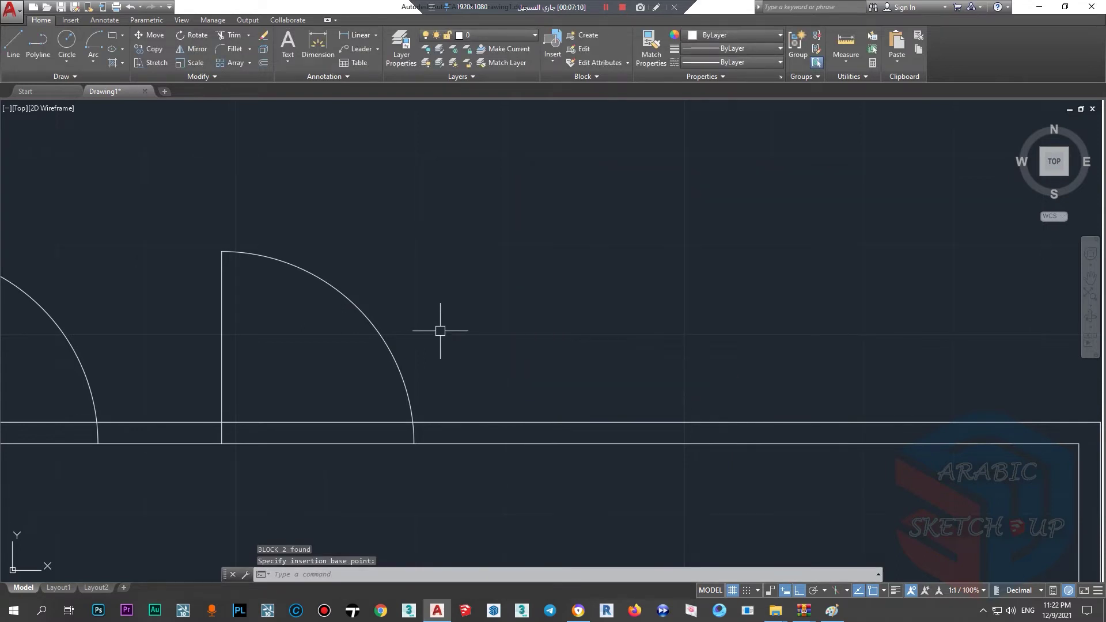
pyautogui.scroll(-2, 440, 332)
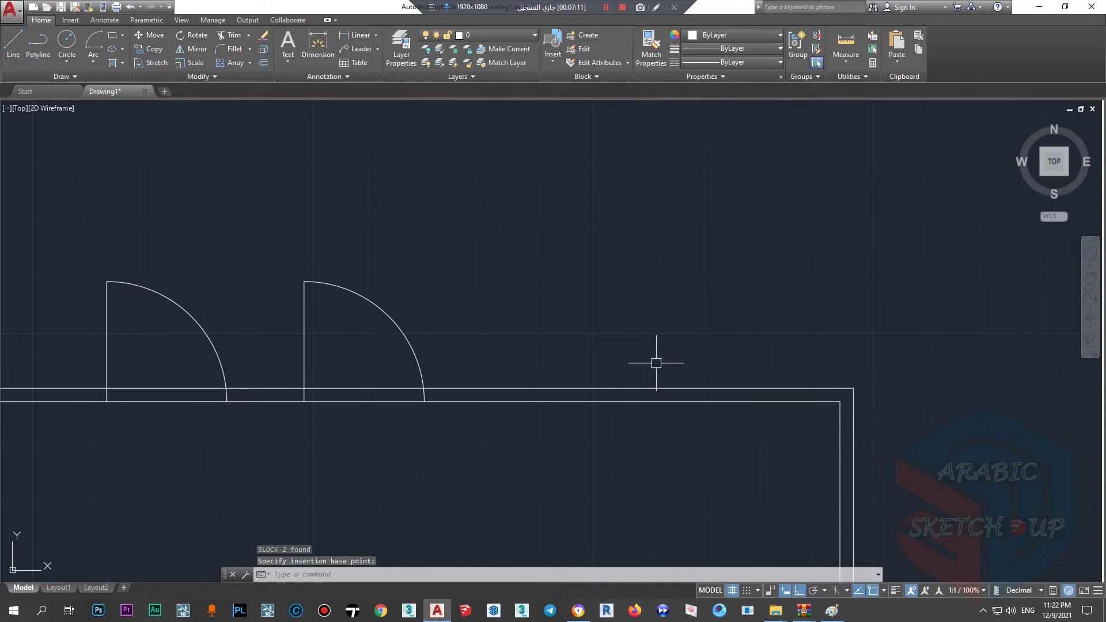
# Step: Insert a door block from the block gallery just above the top wall
pyautogui.click(552, 67)
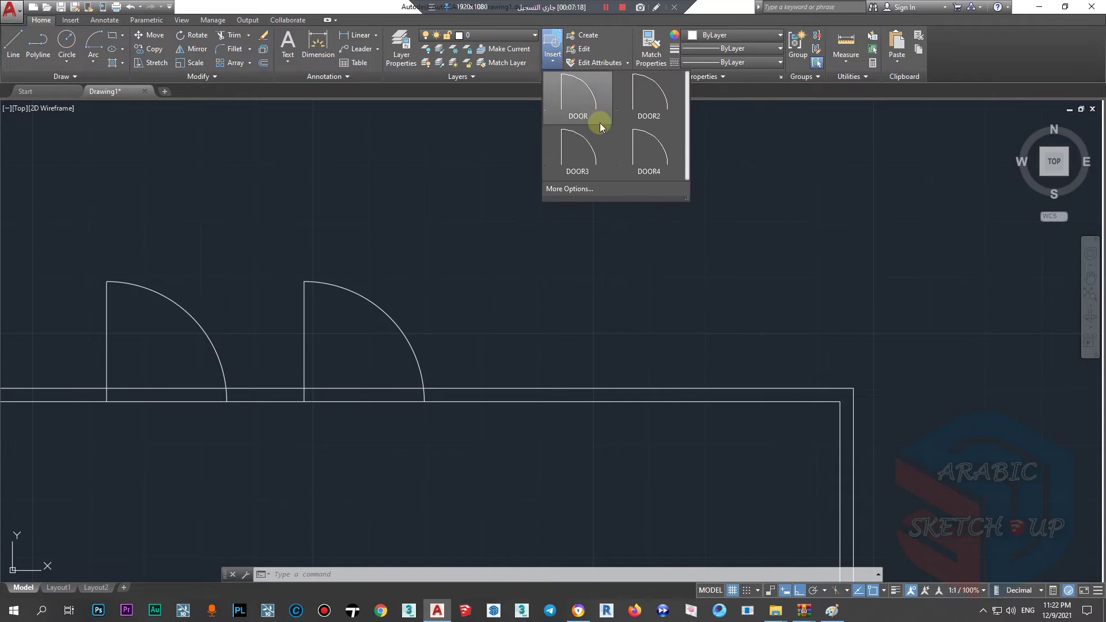
pyautogui.click(649, 158)
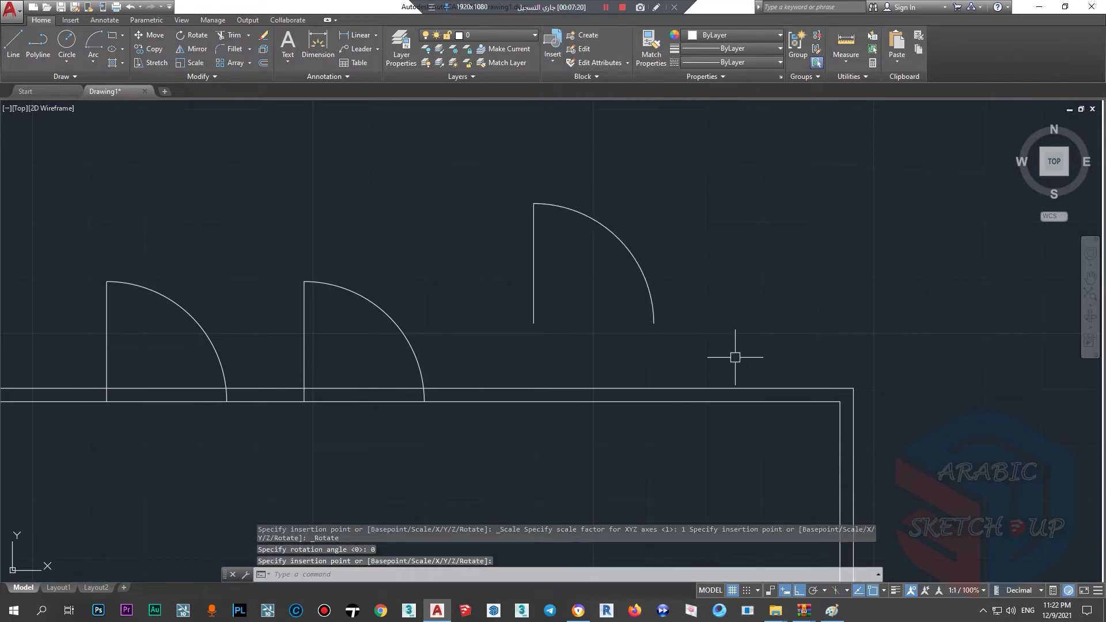
pyautogui.click(648, 314)
pyautogui.scroll(2, 649, 321)
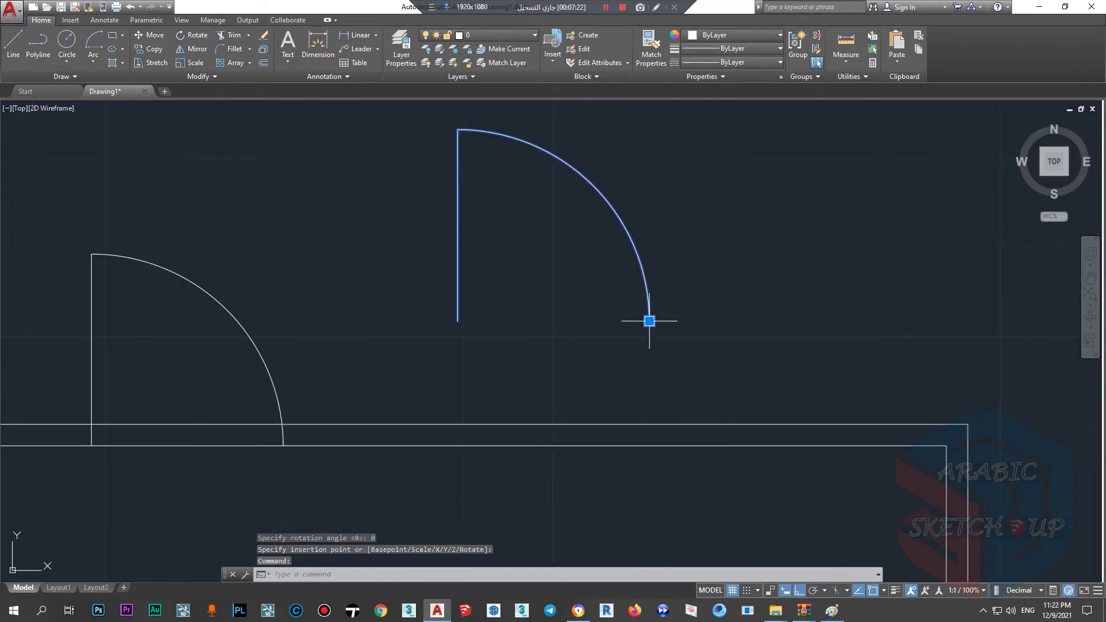
# Step: Move the inserted door by its grip onto the top wall line
pyautogui.click(649, 320)
pyautogui.click(770, 322)
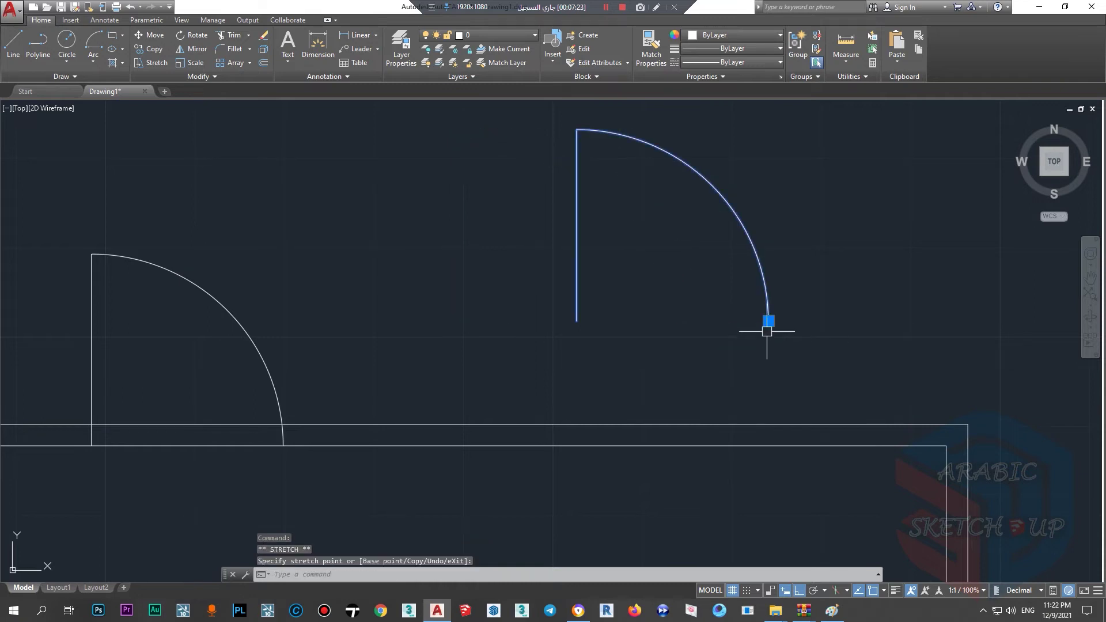
pyautogui.scroll(-2, 722, 334)
pyautogui.click(741, 336)
pyautogui.click(650, 334)
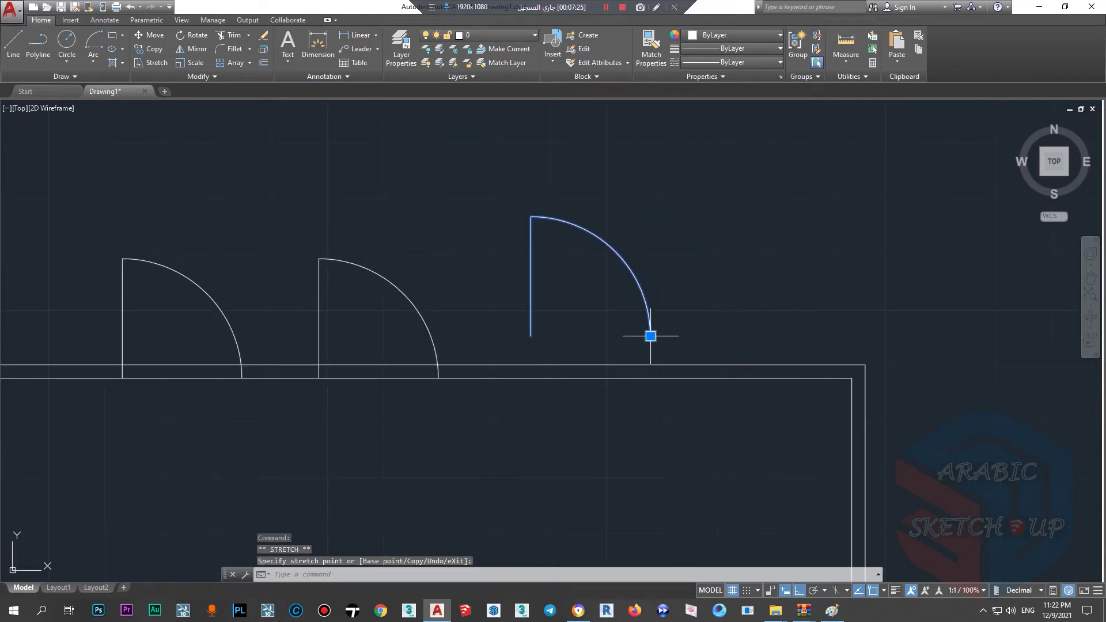
pyautogui.click(667, 365)
pyautogui.press('Escape')
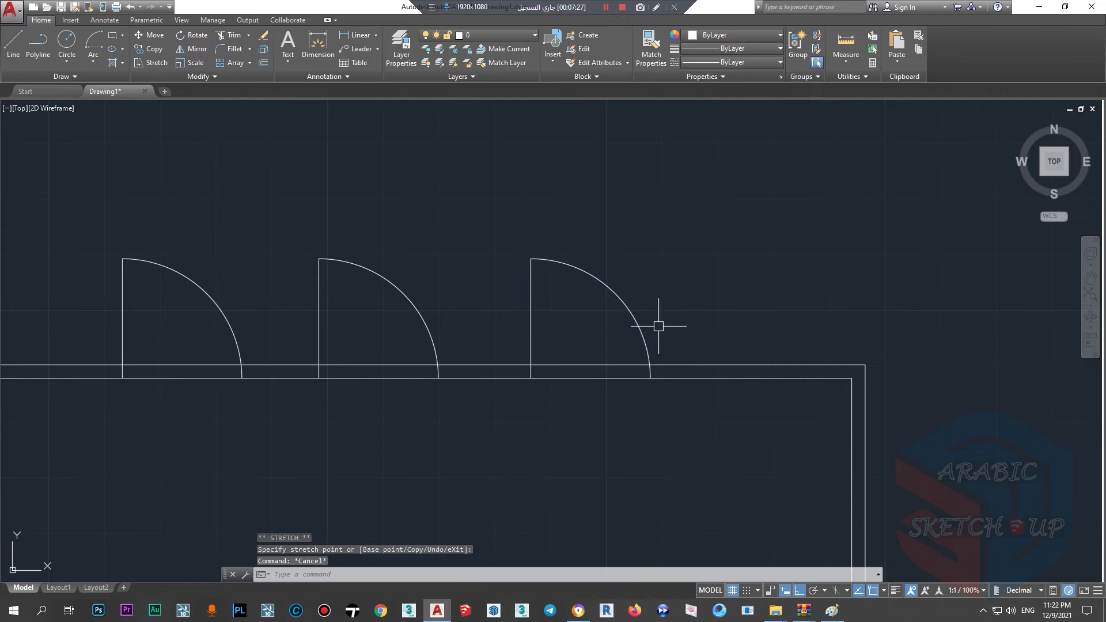
# Step: Zoom out to view the whole room with its three doors
pyautogui.scroll(-3, 661, 321)
pyautogui.scroll(4, 597, 311)
pyautogui.scroll(-2, 506, 290)
pyautogui.scroll(-2, 515, 274)
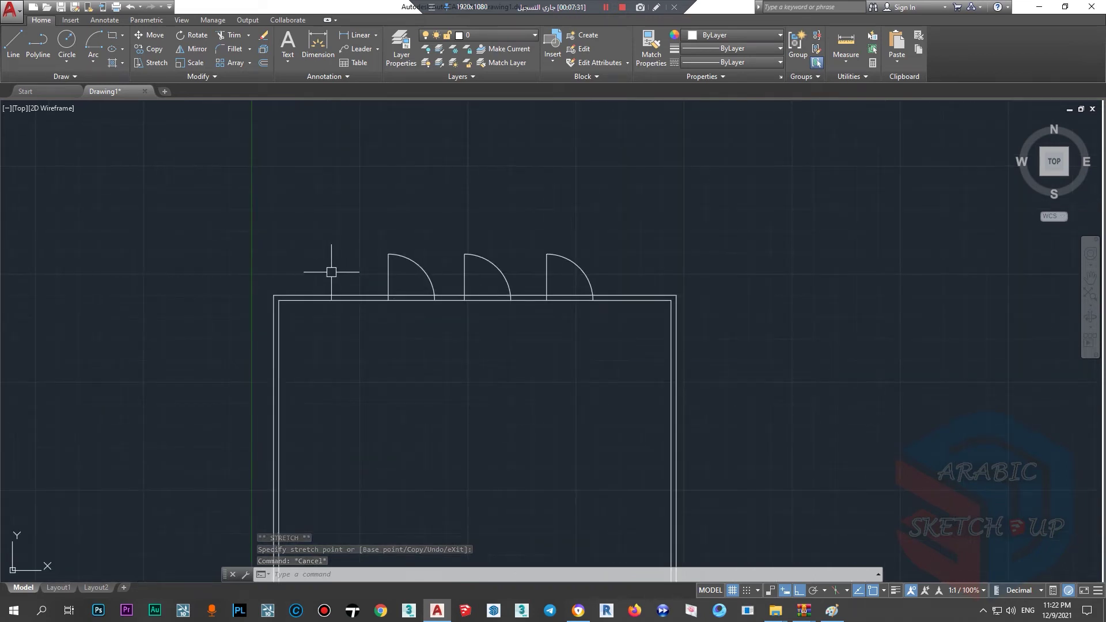
pyautogui.scroll(-2, 242, 144)
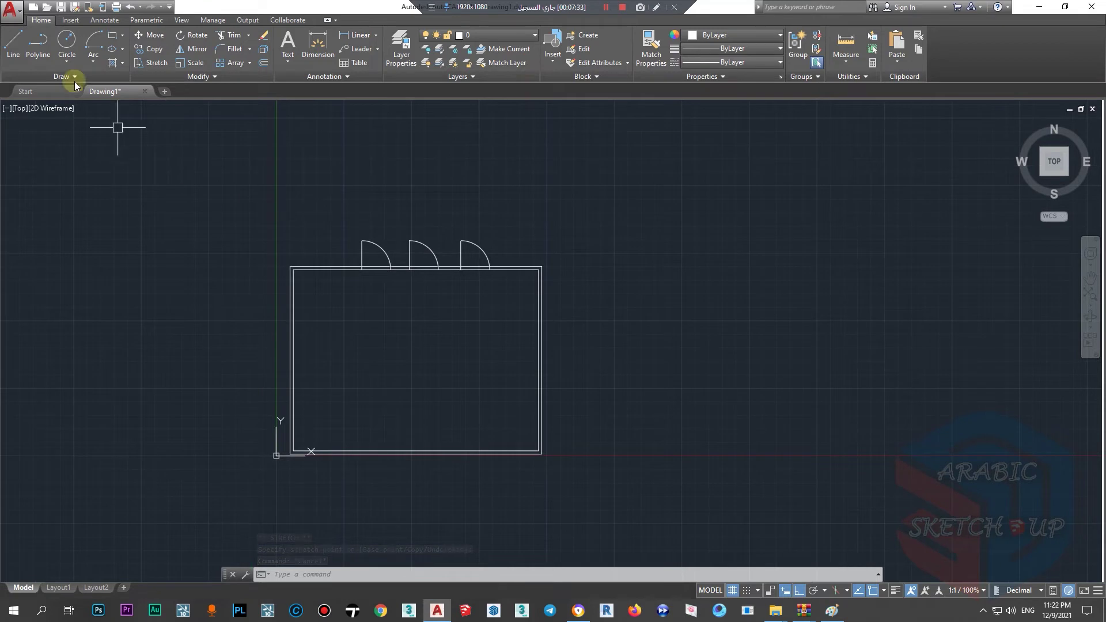
pyautogui.click(18, 46)
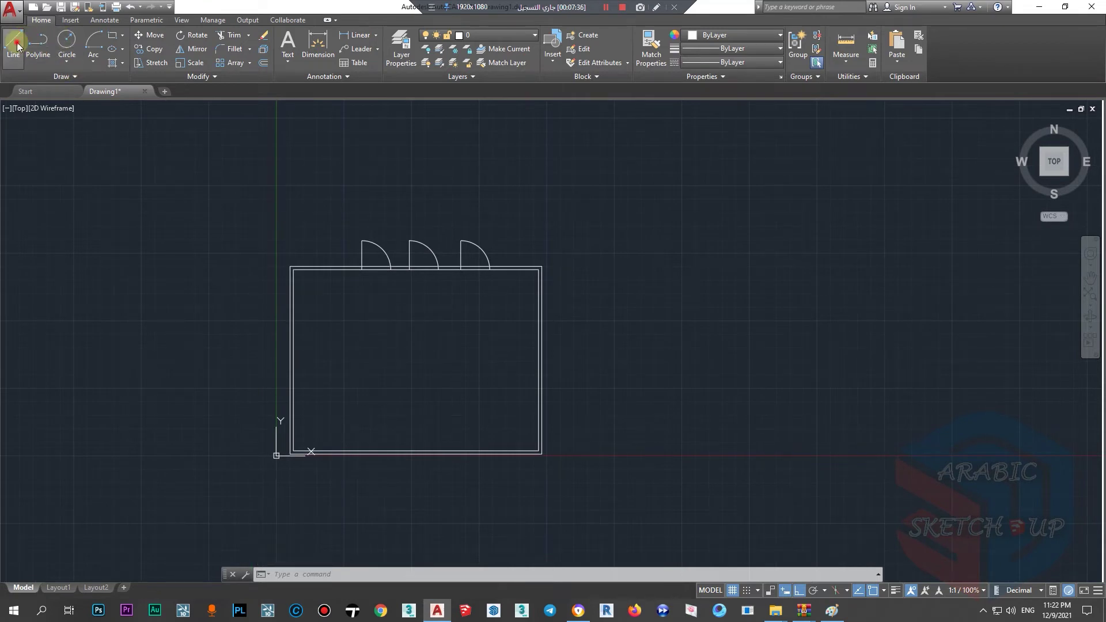
# Step: Draw an L-shaped horizontal and vertical line pair right of the room
pyautogui.click(622, 237)
pyautogui.click(835, 238)
pyautogui.click(835, 465)
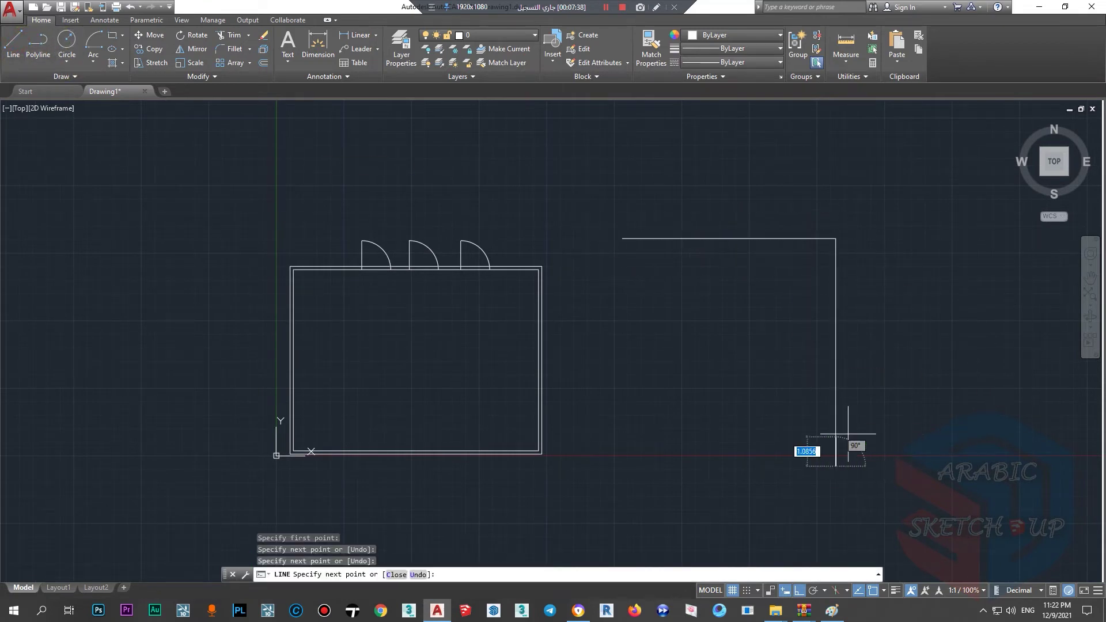
pyautogui.press('Escape')
# Step: Dimension the vertical line (8.4295) and the horizontal line (7.9027)
pyautogui.click(318, 46)
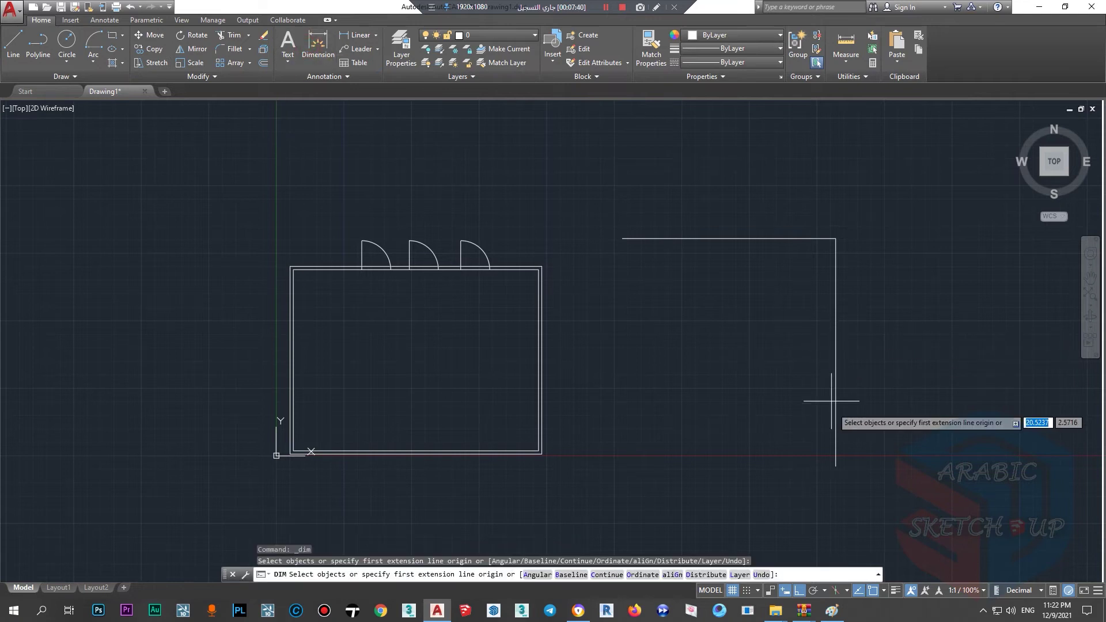
pyautogui.click(836, 465)
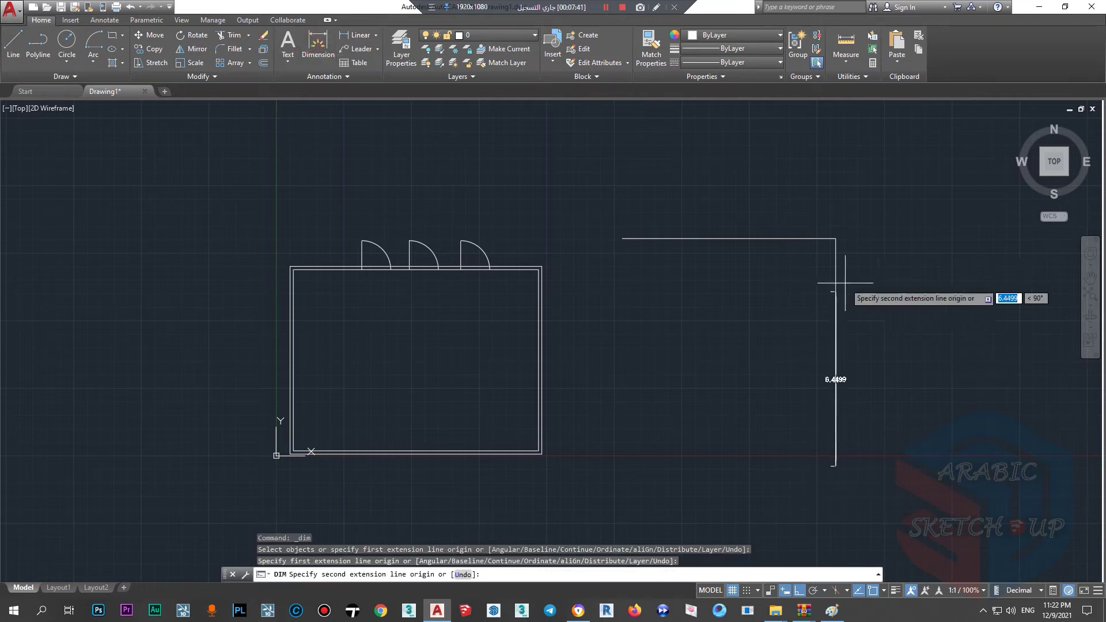
pyautogui.click(836, 238)
pyautogui.scroll(2, 819, 242)
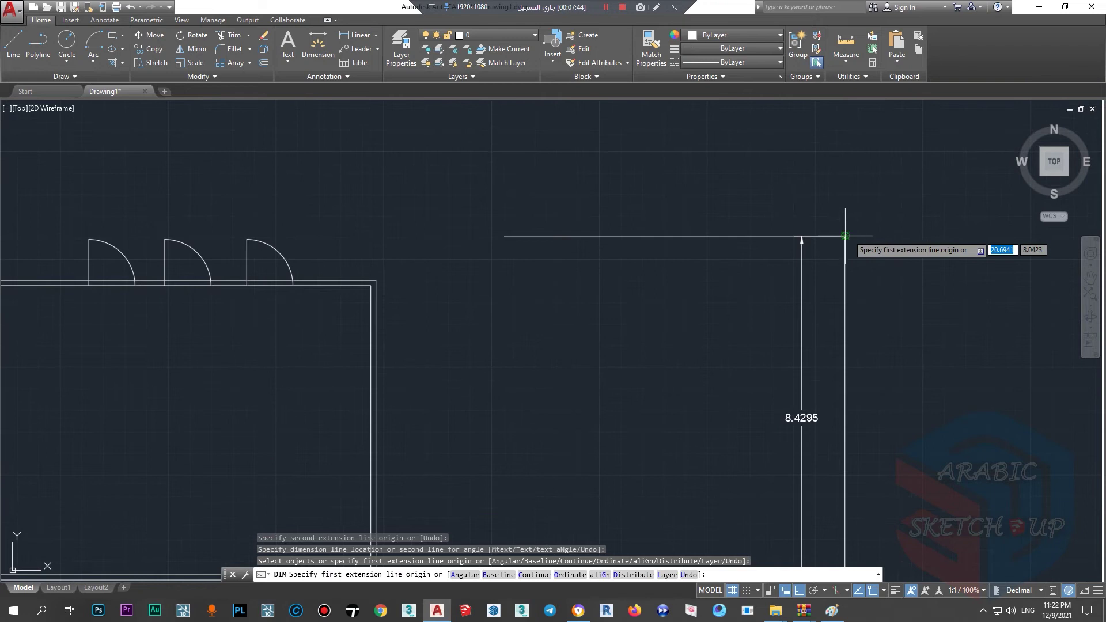
pyautogui.click(847, 236)
pyautogui.click(505, 236)
pyautogui.scroll(-2, 495, 219)
pyautogui.click(658, 205)
pyautogui.press('Escape')
pyautogui.click(755, 178)
pyautogui.press('Escape')
# Step: Select the horizontal and vertical lines and begin boxing in the dimensions
pyautogui.scroll(3, 697, 233)
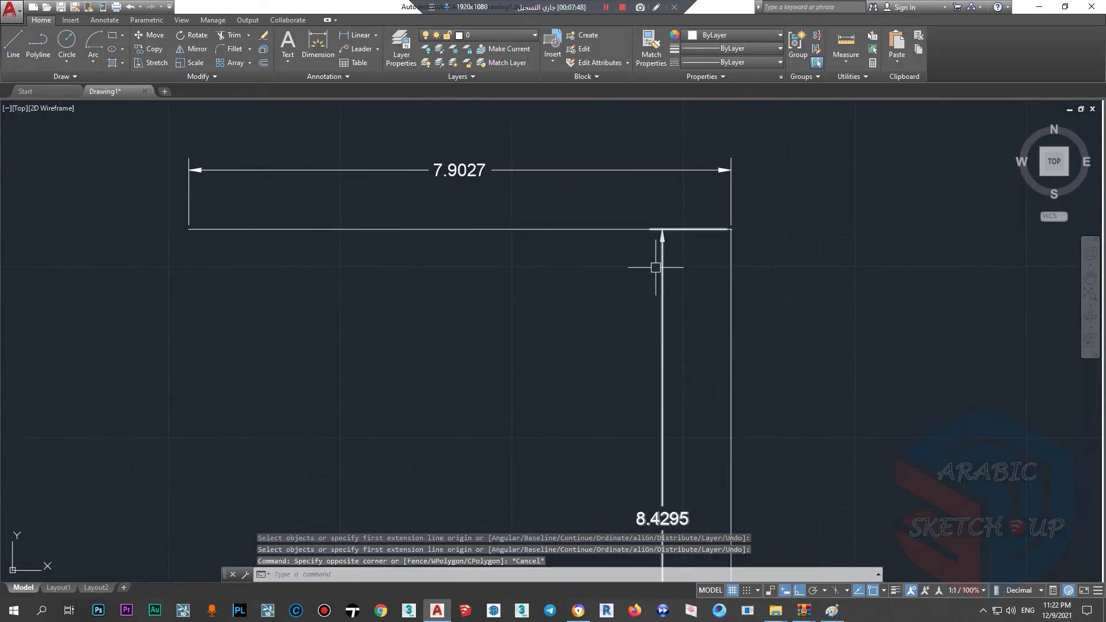
pyautogui.click(610, 230)
pyautogui.click(729, 271)
pyautogui.scroll(-4, 645, 266)
pyautogui.click(739, 200)
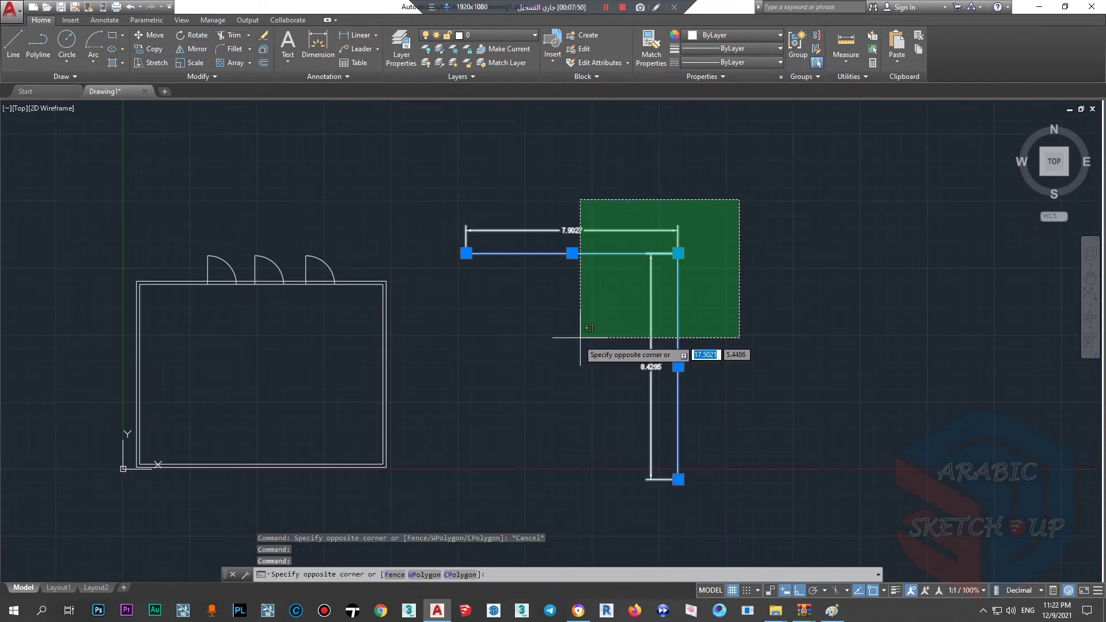
# Step: Make the L-shaped lines and both dimensions into a block named DIM1
pyautogui.click(647, 281)
pyautogui.write('b')
pyautogui.press('Return')
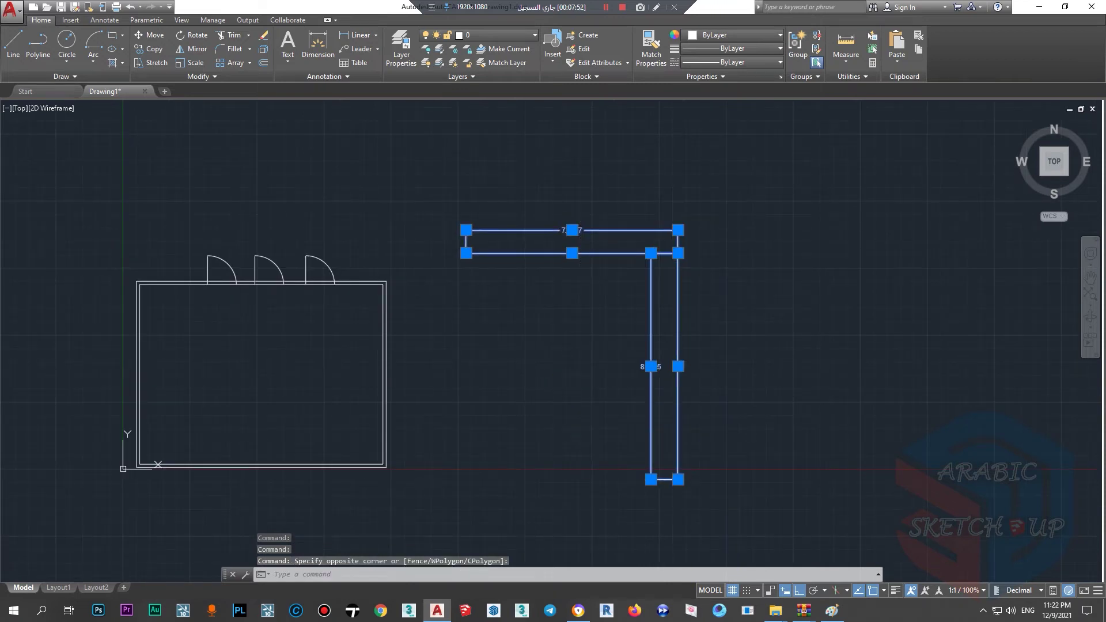
pyautogui.write('DDD')
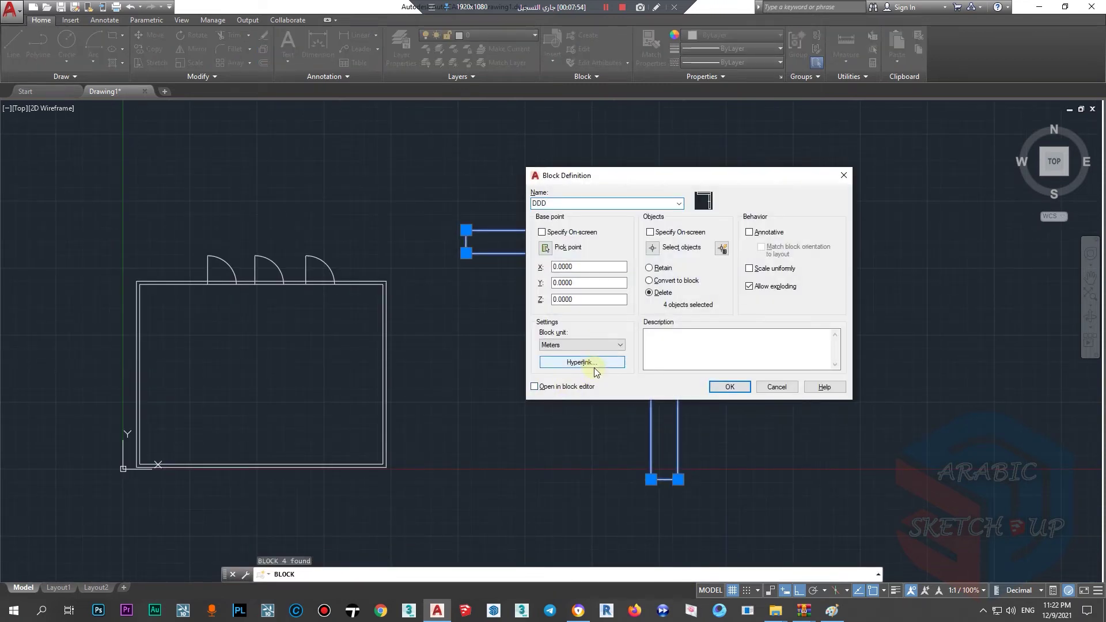
pyautogui.write('IM1')
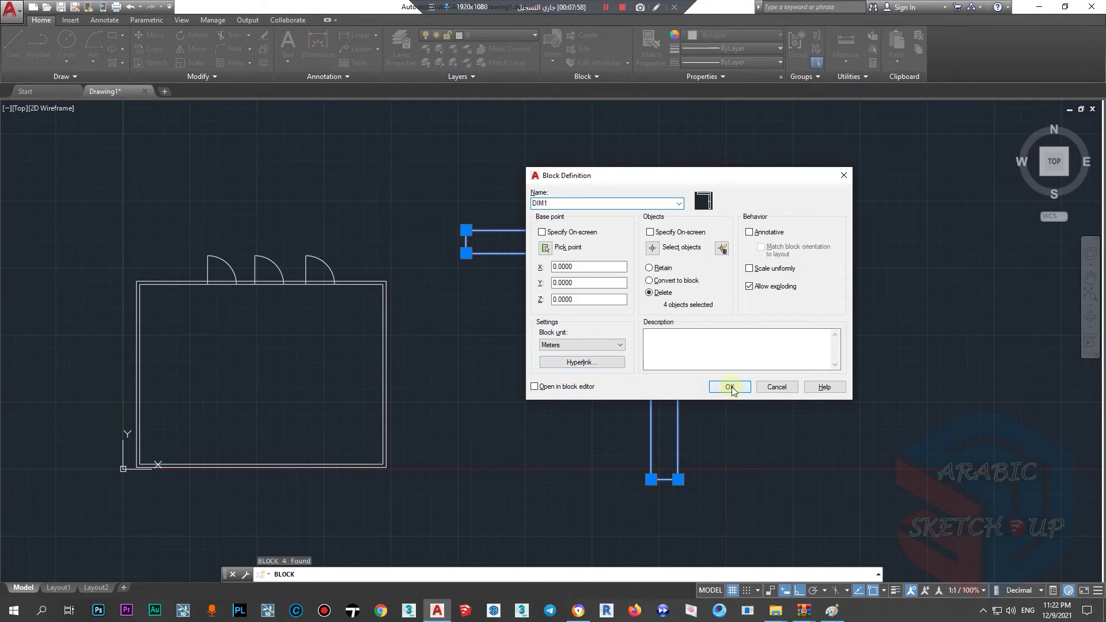
pyautogui.click(668, 280)
pyautogui.click(729, 386)
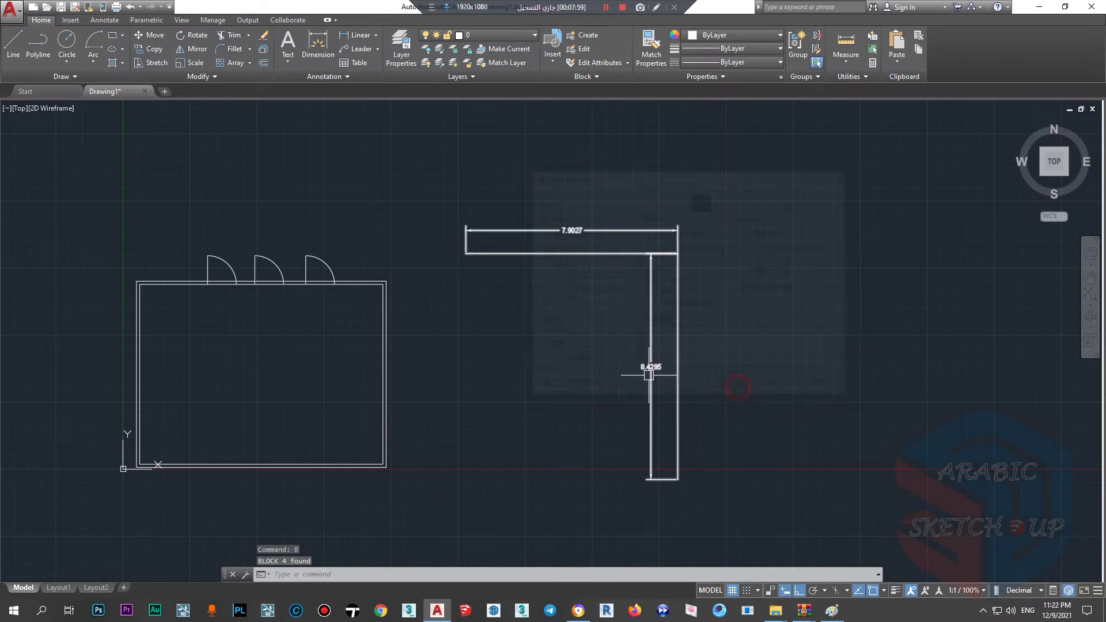
# Step: Scale the DIM1 block by a factor of 2 from a base point on its vertical line
pyautogui.scroll(-2, 625, 341)
pyautogui.scroll(2, 623, 341)
pyautogui.write('SC')
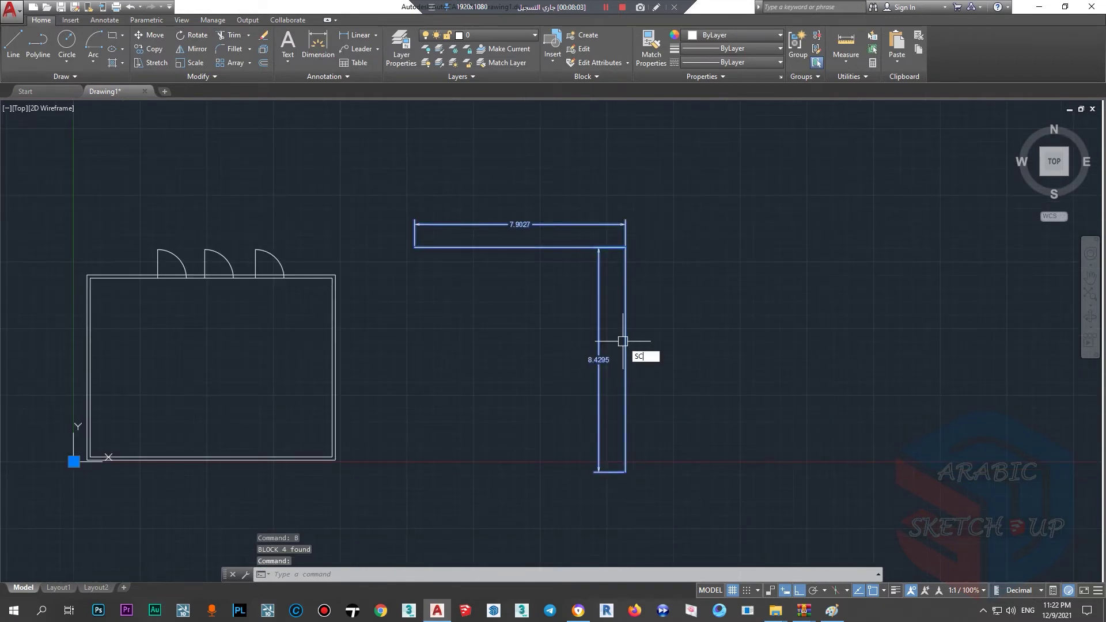
pyautogui.press('Return')
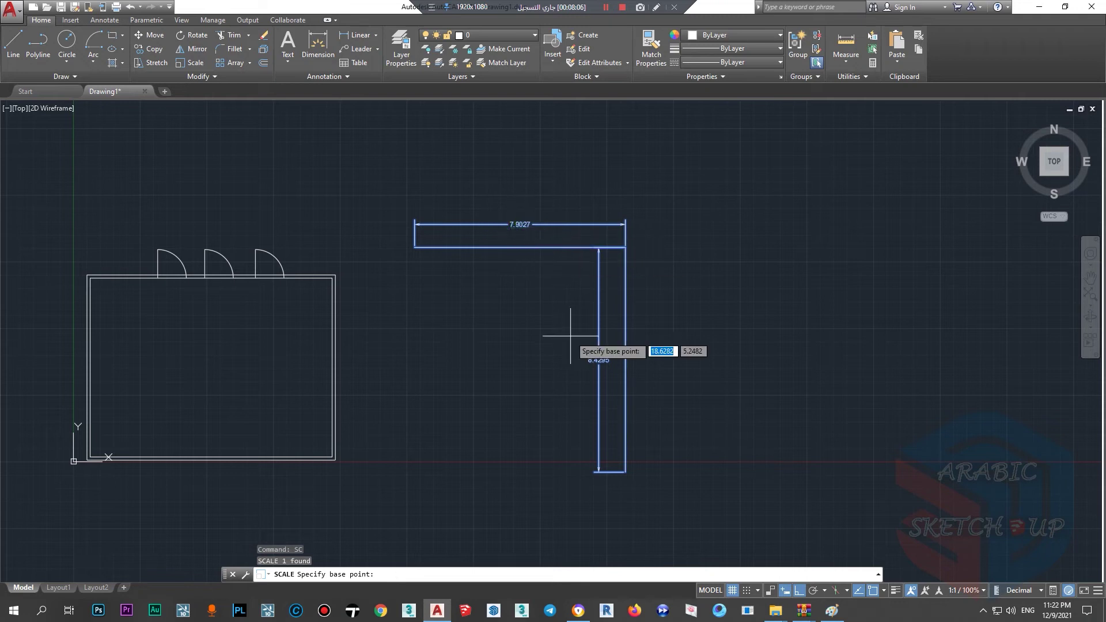
pyautogui.click(596, 337)
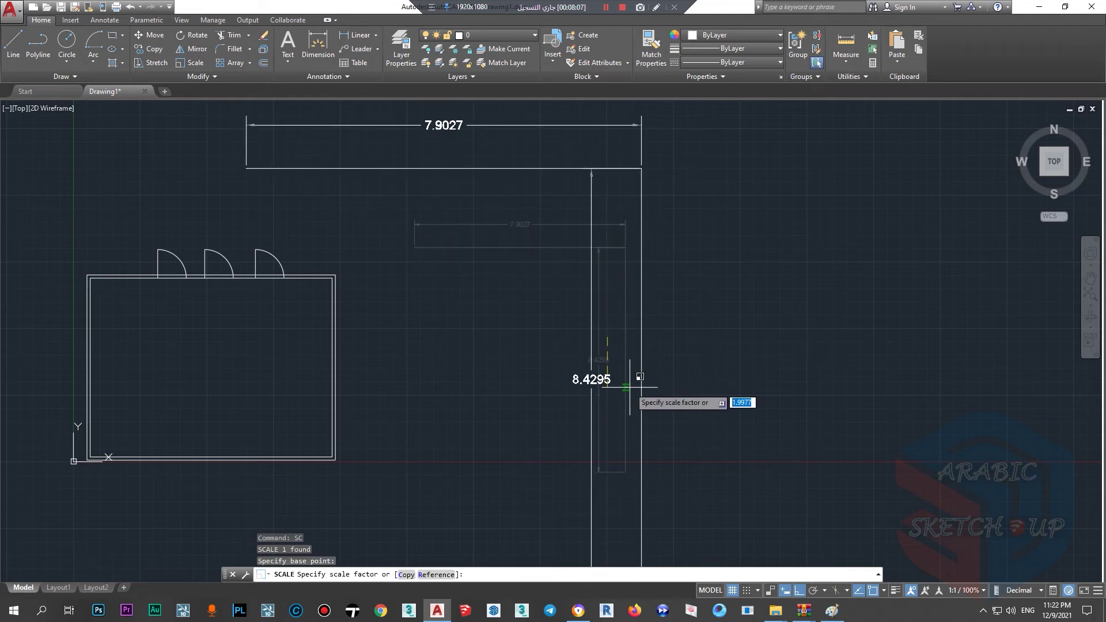
pyautogui.press('Return')
pyautogui.scroll(-2, 619, 420)
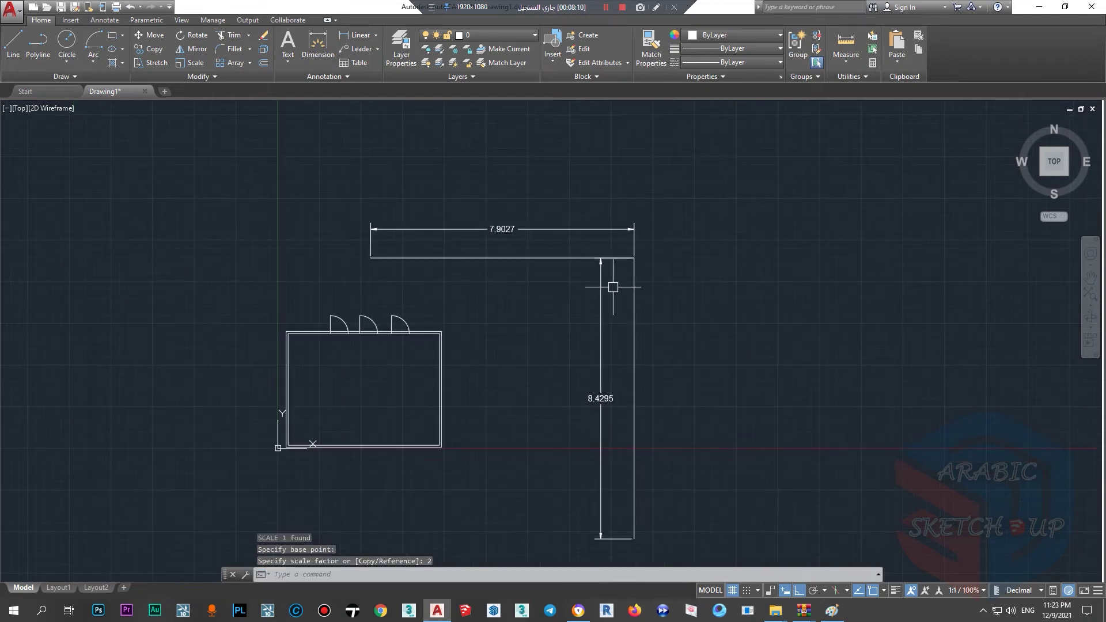
pyautogui.press('Escape')
# Step: Reselect the scaled DIM1 block and zoom around to inspect it
pyautogui.scroll(2, 533, 271)
pyautogui.scroll(2, 531, 249)
pyautogui.scroll(-2, 531, 252)
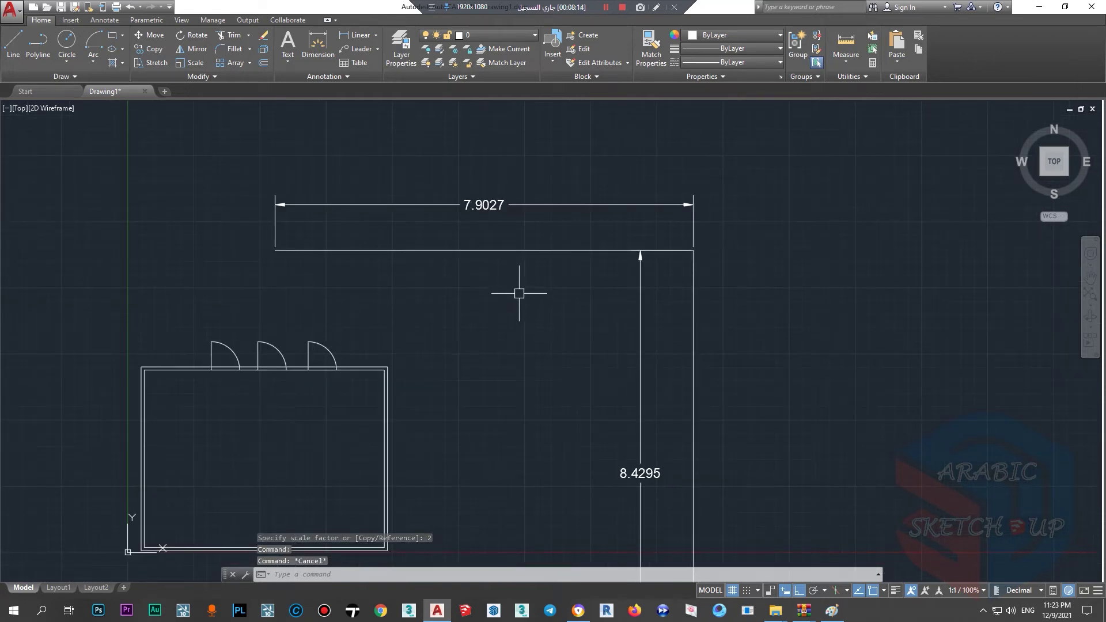
pyautogui.scroll(-2, 509, 297)
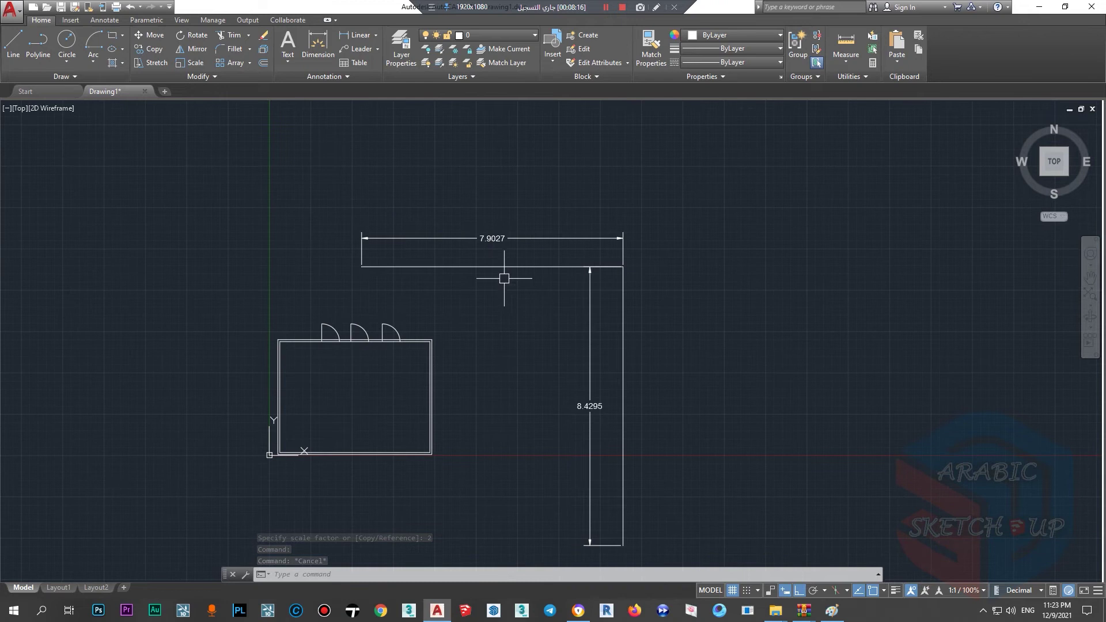
pyautogui.scroll(2, 521, 299)
pyautogui.click(554, 239)
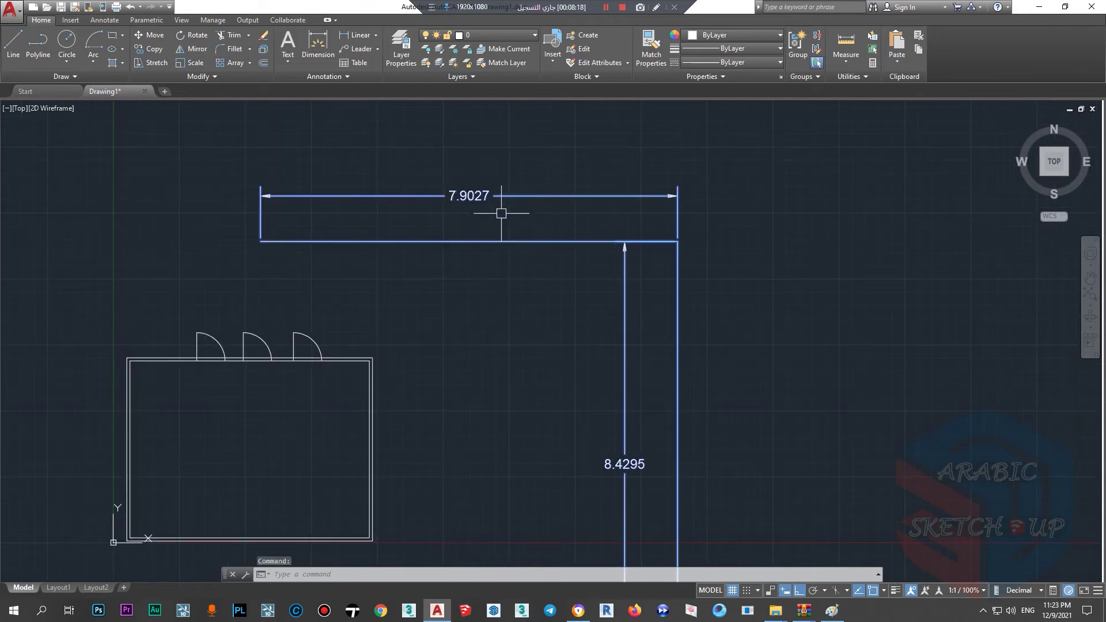
pyautogui.scroll(-3, 518, 247)
pyautogui.scroll(5, 525, 250)
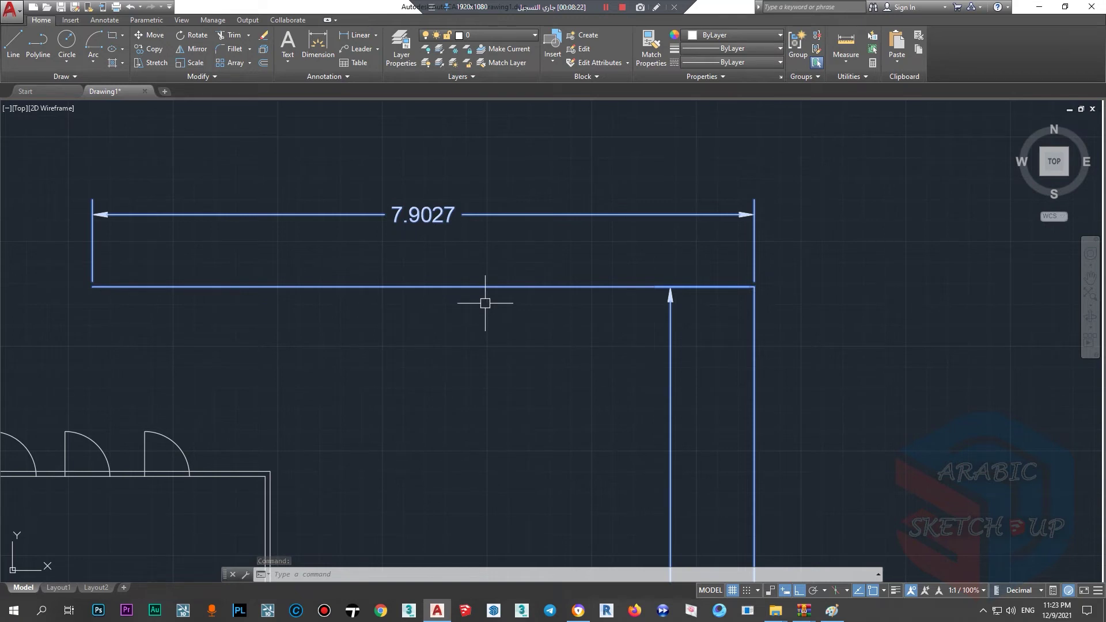
pyautogui.scroll(-2, 468, 275)
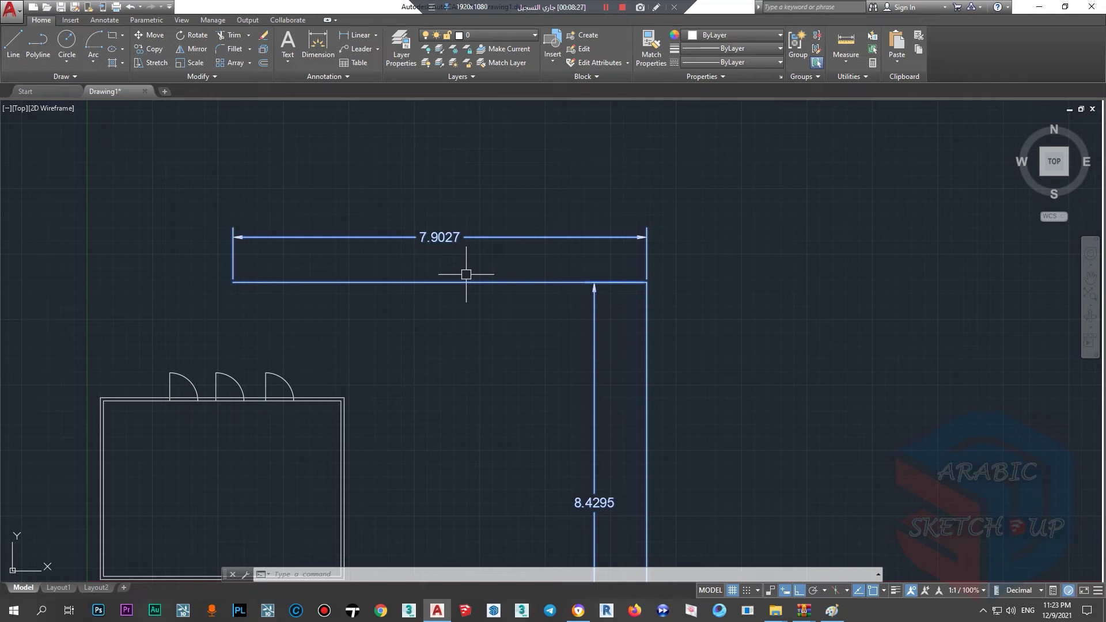
pyautogui.click(13, 41)
pyautogui.scroll(-2, 531, 386)
# Step: Draw a horizontal line right of the DIM1 block and dimension it at 9.9838 above
pyautogui.click(667, 354)
pyautogui.click(831, 358)
pyautogui.press('Return')
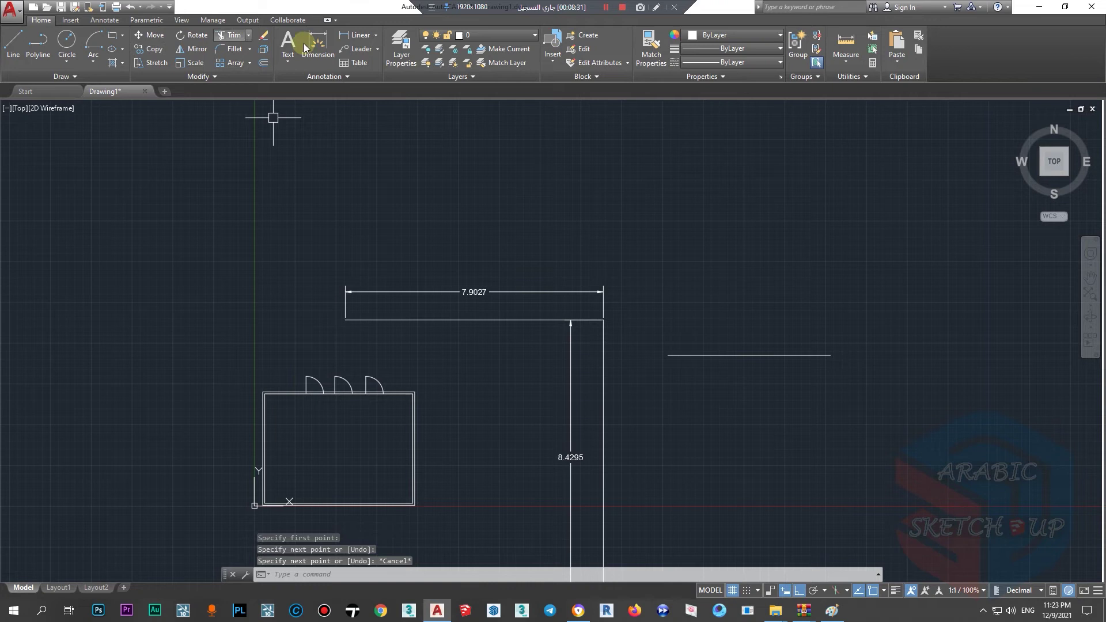
pyautogui.click(318, 44)
pyautogui.click(667, 358)
pyautogui.click(831, 358)
pyautogui.click(751, 333)
pyautogui.scroll(4, 754, 358)
pyautogui.press('Return')
# Step: Scale the new line by 2, then undo the scaling to restore its original length
pyautogui.click(764, 353)
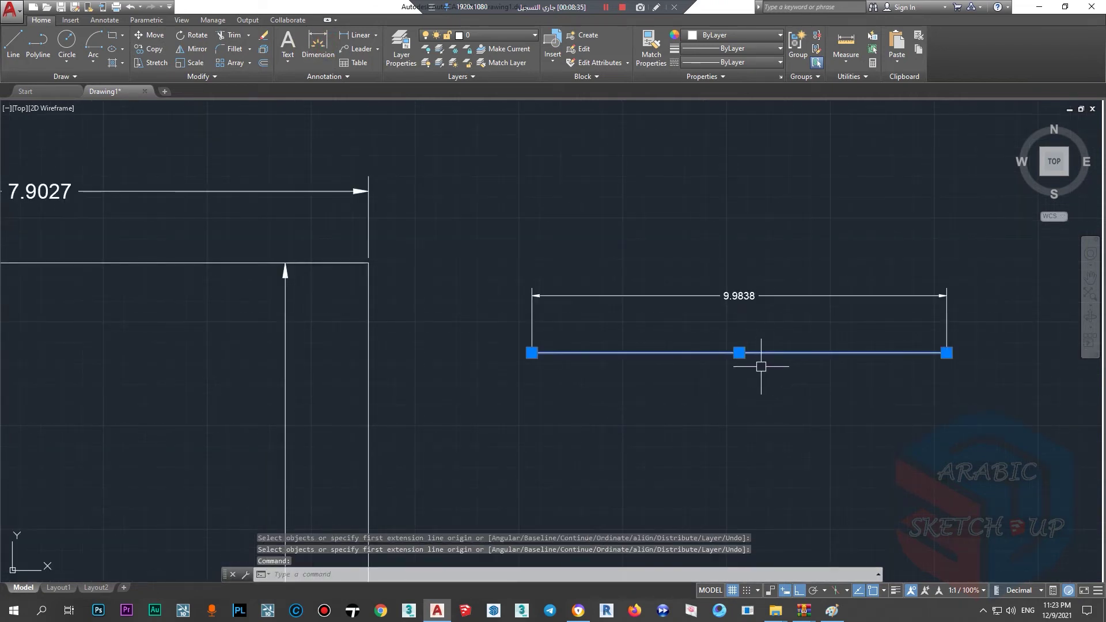
pyautogui.write('SC')
pyautogui.press('Return')
pyautogui.click(754, 378)
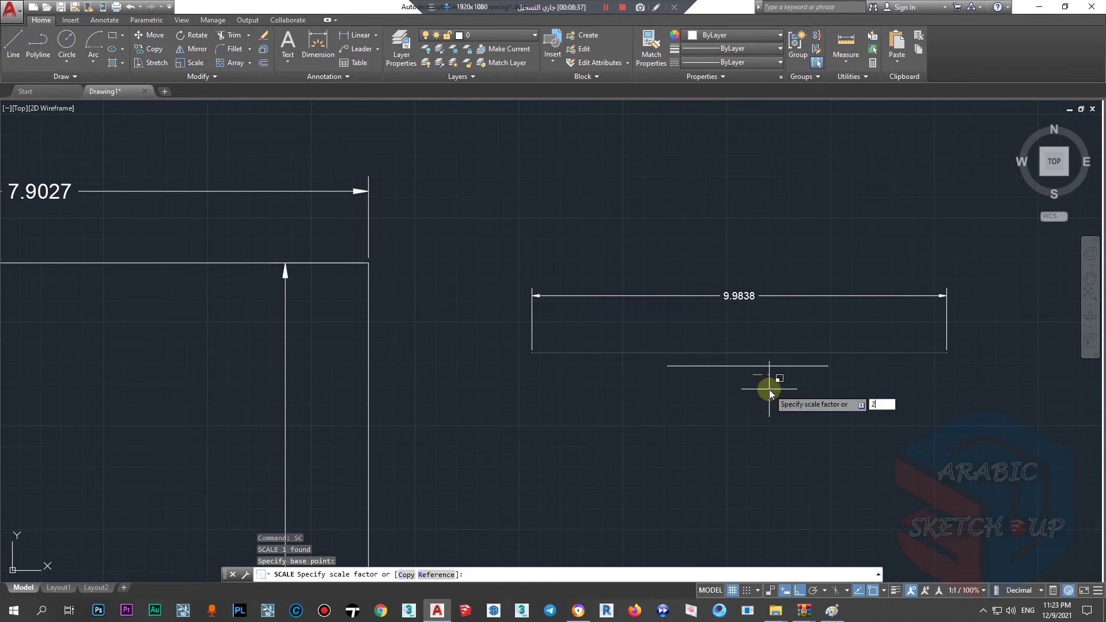
pyautogui.write('2')
pyautogui.press('Return')
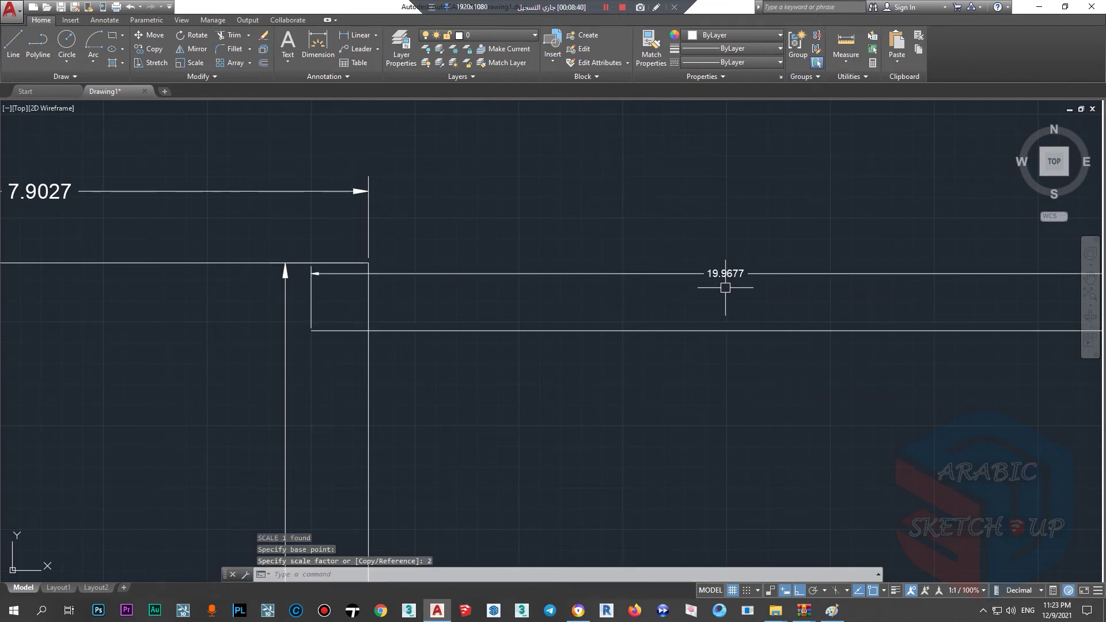
pyautogui.hotkey('ctrl', 'z')
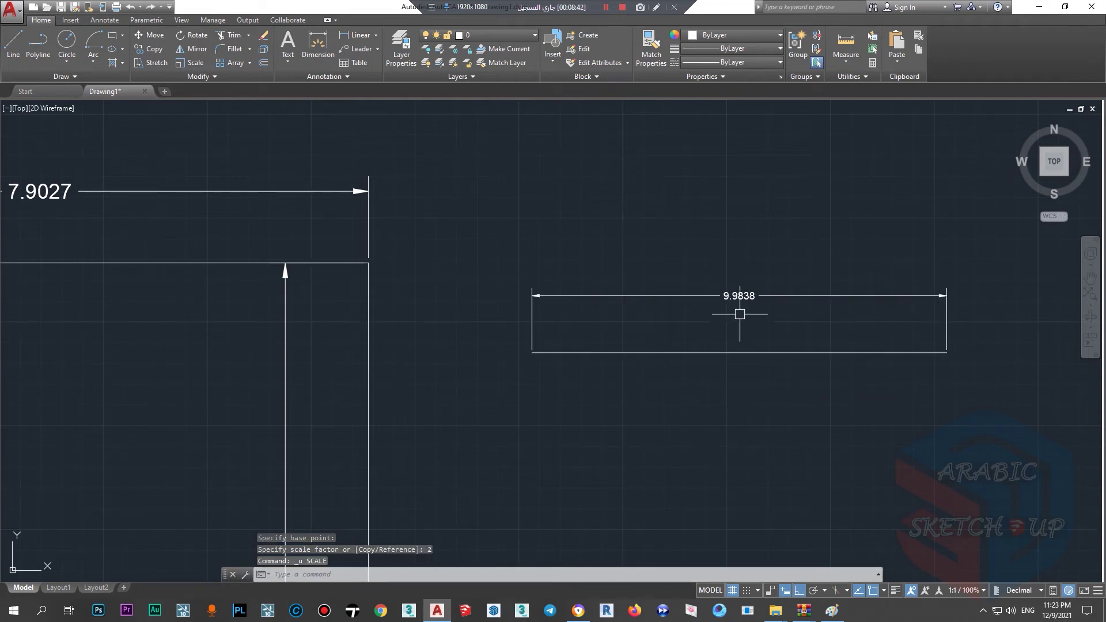
pyautogui.scroll(-2, 735, 313)
pyautogui.scroll(-2, 631, 322)
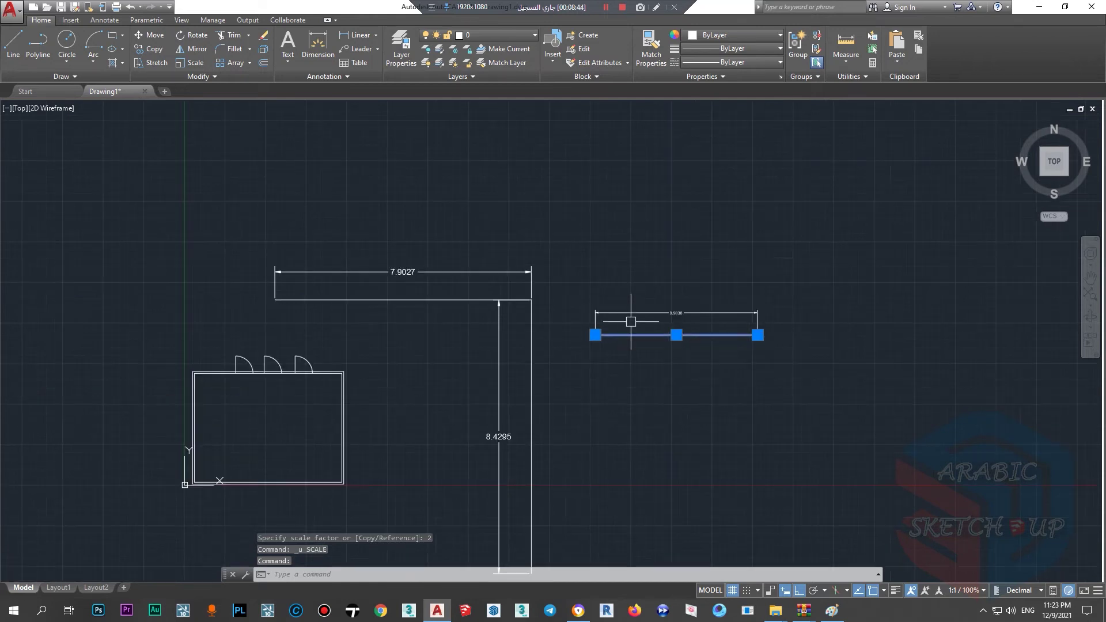
pyautogui.press('Escape')
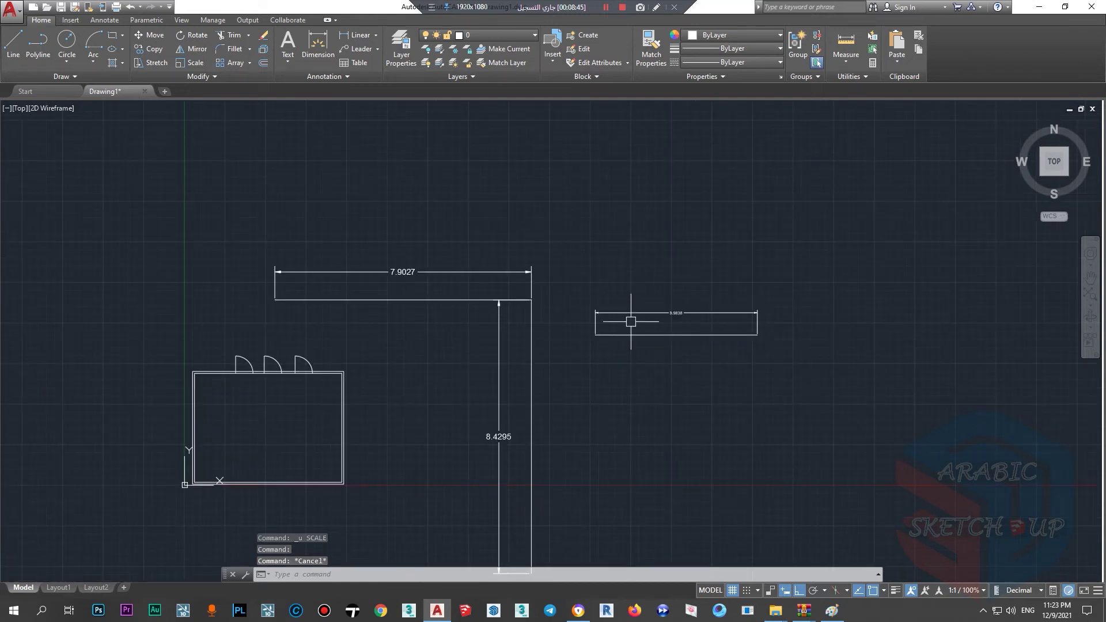
pyautogui.scroll(2, 631, 321)
# Step: Crossing-select the stray horizontal line and its 9.9838 dimension and delete them
pyautogui.scroll(-4, 568, 279)
pyautogui.scroll(4, 553, 264)
pyautogui.moveTo(630, 322)
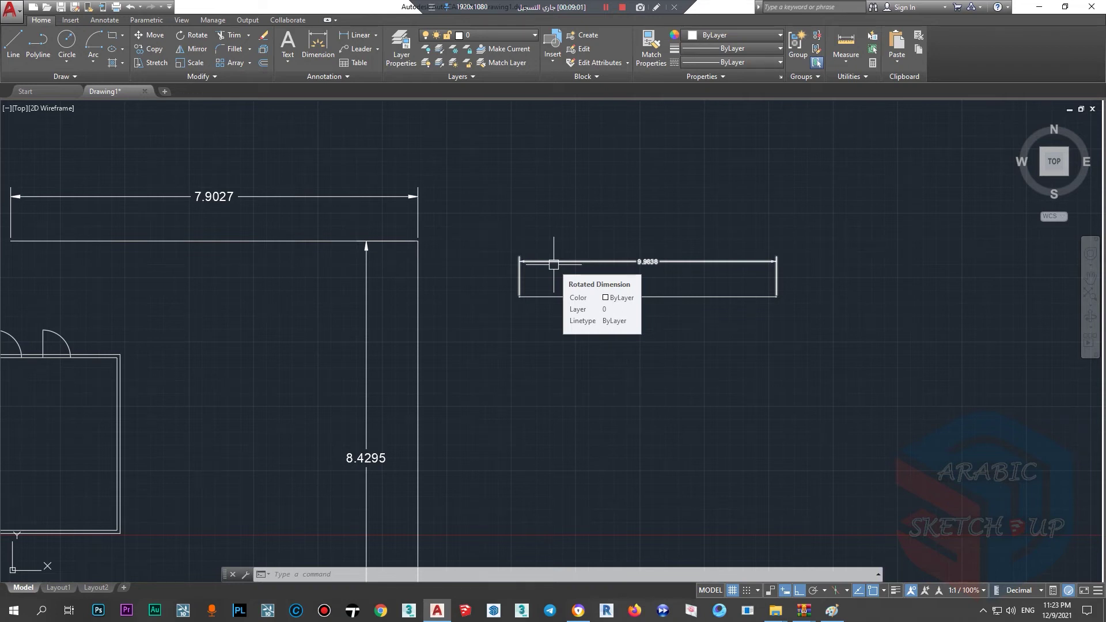
pyautogui.click(846, 223)
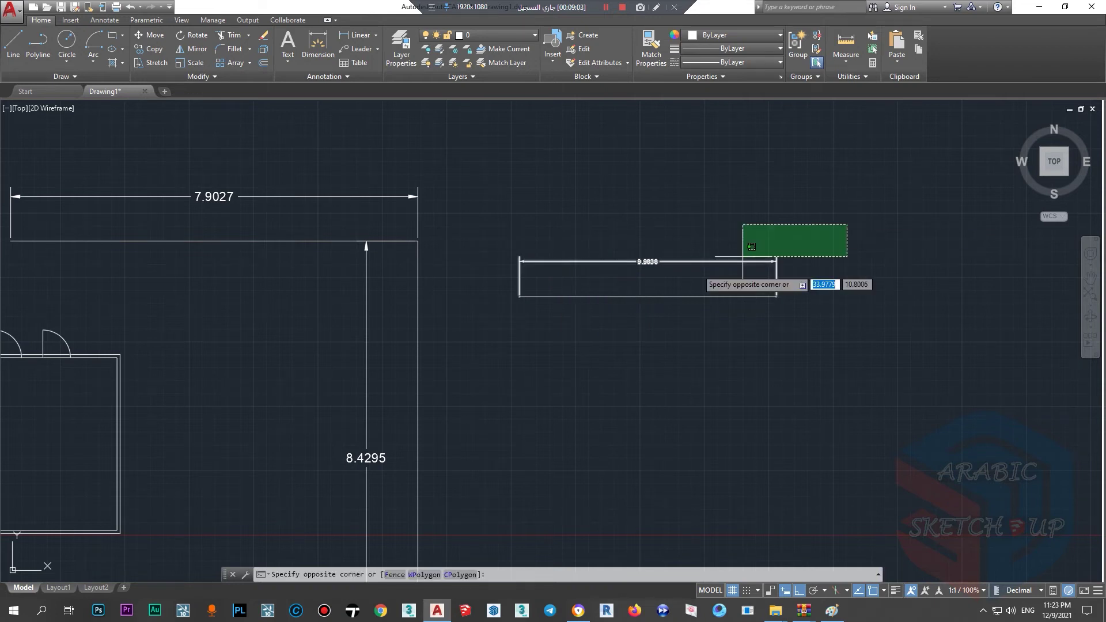
pyautogui.click(731, 294)
pyautogui.press('Delete')
pyautogui.scroll(-1, 677, 293)
pyautogui.scroll(4, 303, 285)
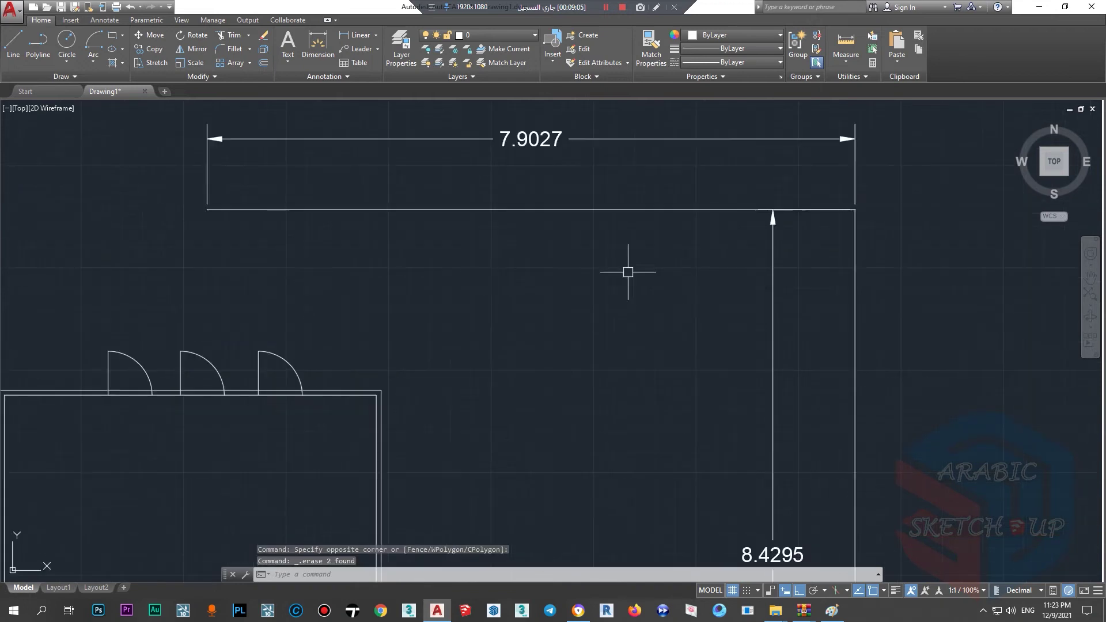
pyautogui.scroll(-2, 646, 276)
pyautogui.scroll(4, 357, 346)
pyautogui.scroll(-4, 488, 280)
pyautogui.scroll(2, 487, 280)
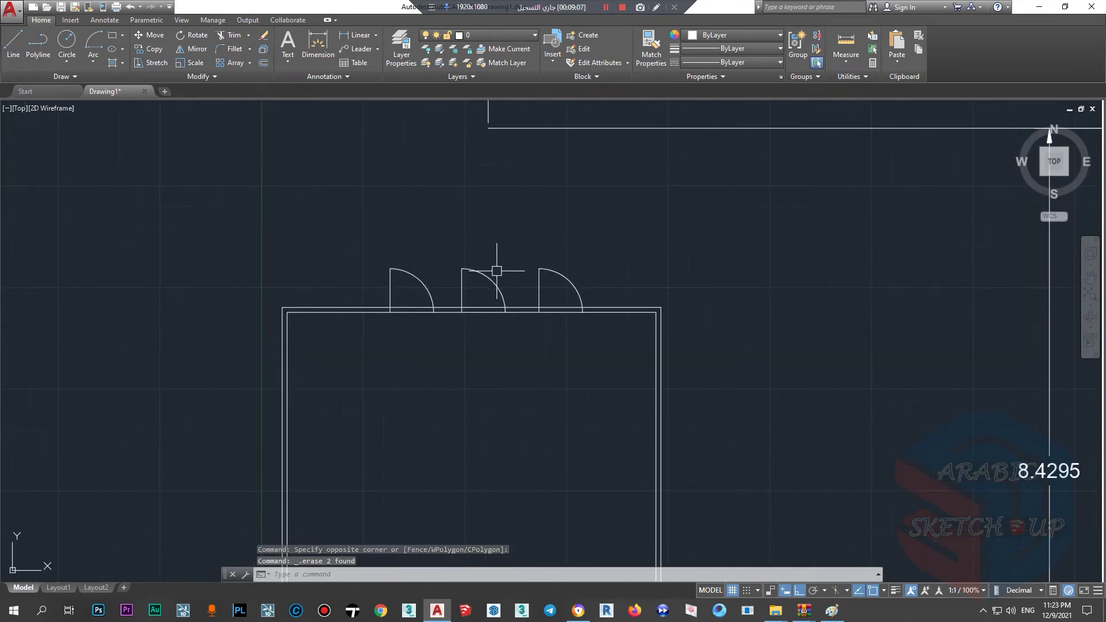
pyautogui.scroll(-2, 489, 272)
pyautogui.scroll(2, 511, 246)
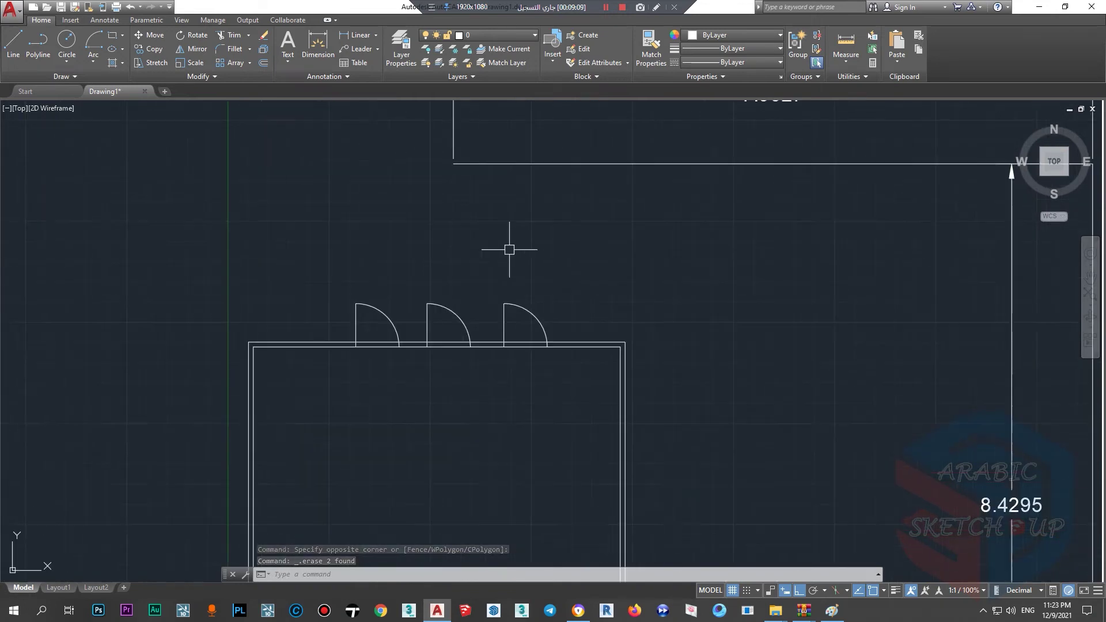
# Step: Draw a long rectangle above the room's three doors
pyautogui.click(112, 36)
pyautogui.scroll(-2, 328, 239)
pyautogui.scroll(2, 247, 322)
pyautogui.click(259, 331)
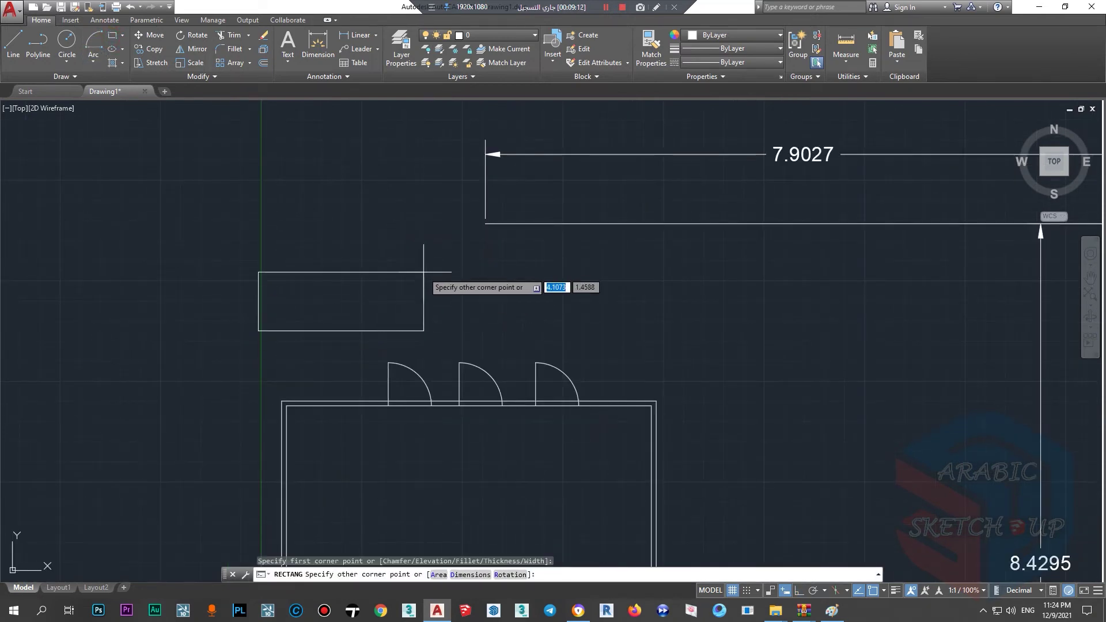
pyautogui.click(414, 282)
pyautogui.scroll(2, 397, 291)
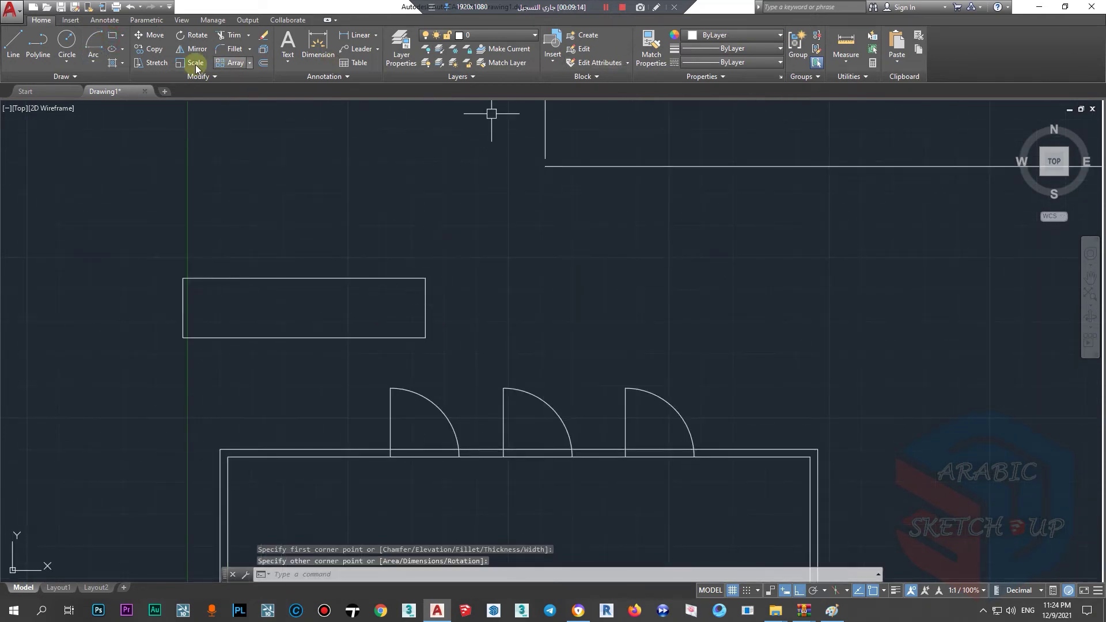
# Step: Draw a line across the rectangle's middle and crossing-select both objects
pyautogui.click(13, 40)
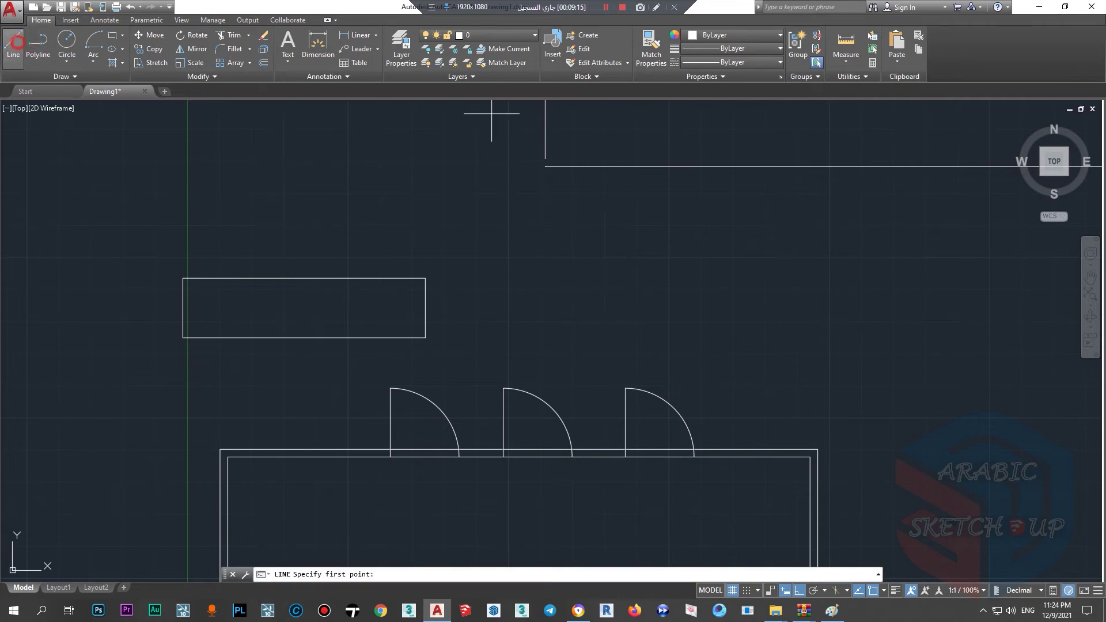
pyautogui.click(182, 308)
pyautogui.click(425, 308)
pyautogui.press('Escape')
pyautogui.click(475, 253)
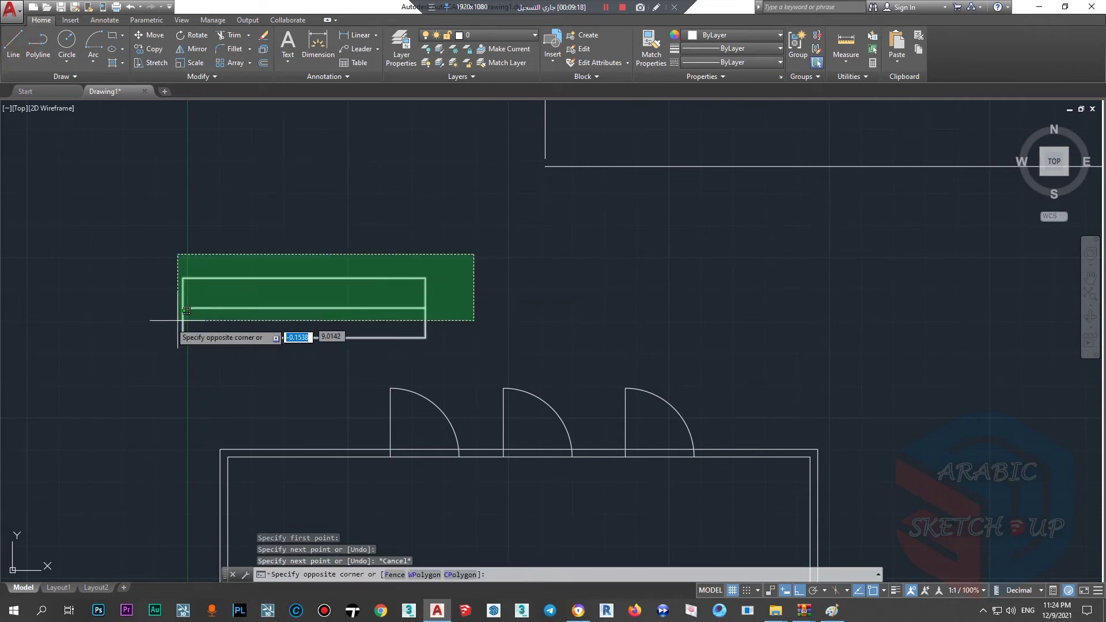
pyautogui.click(196, 333)
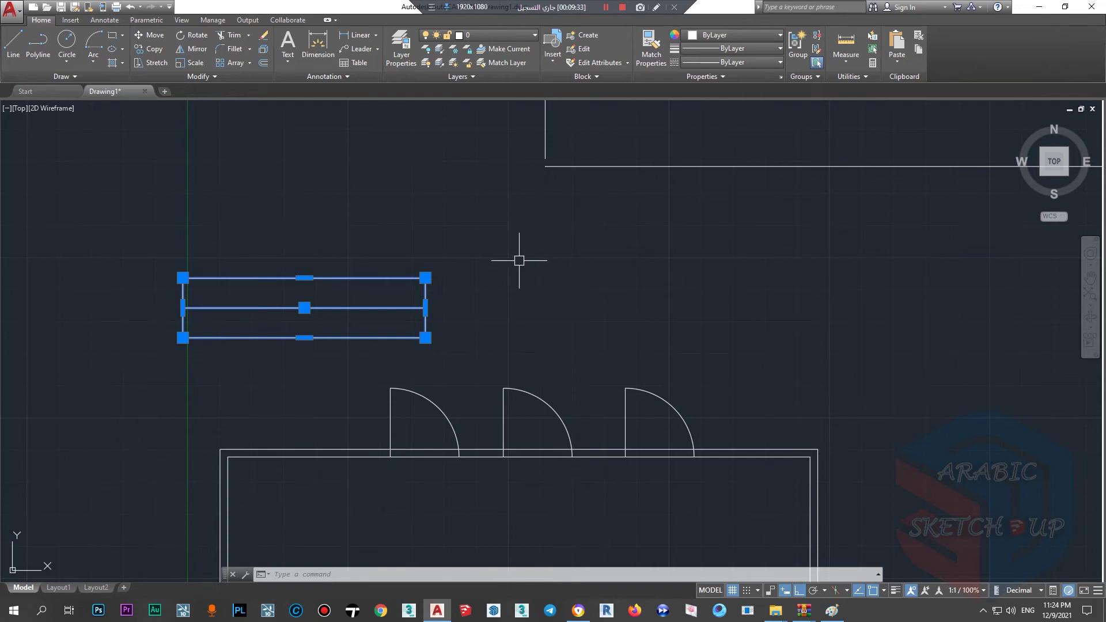
# Step: Make block WIND from the rectangle and line, based at the lower-left corner, scaling uniformly
pyautogui.click(583, 36)
pyautogui.write('WIND')
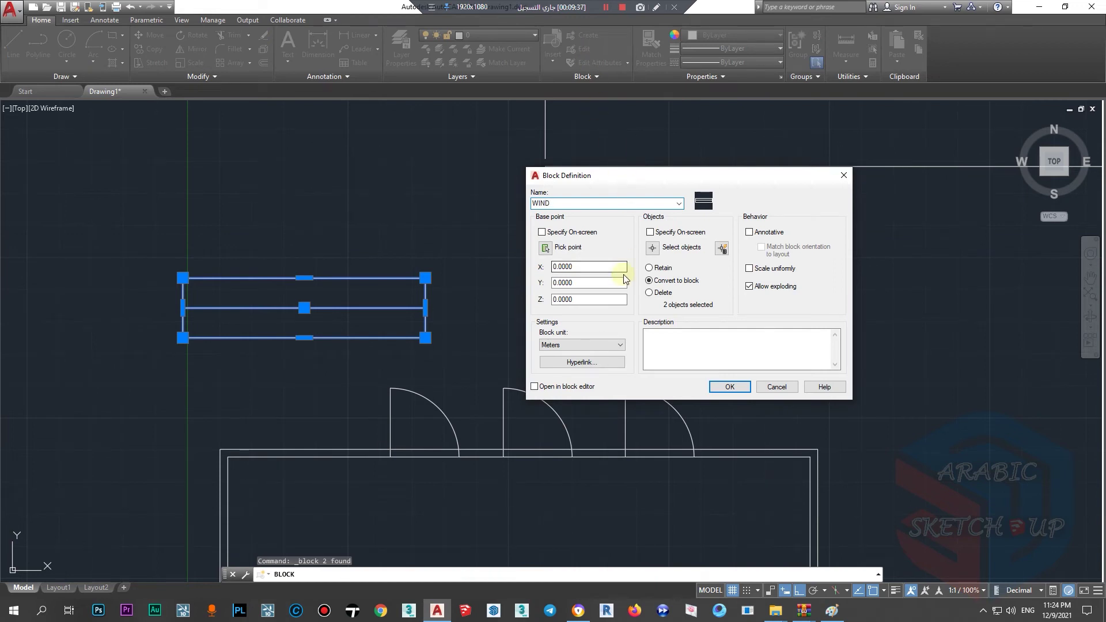
pyautogui.click(546, 247)
pyautogui.click(183, 337)
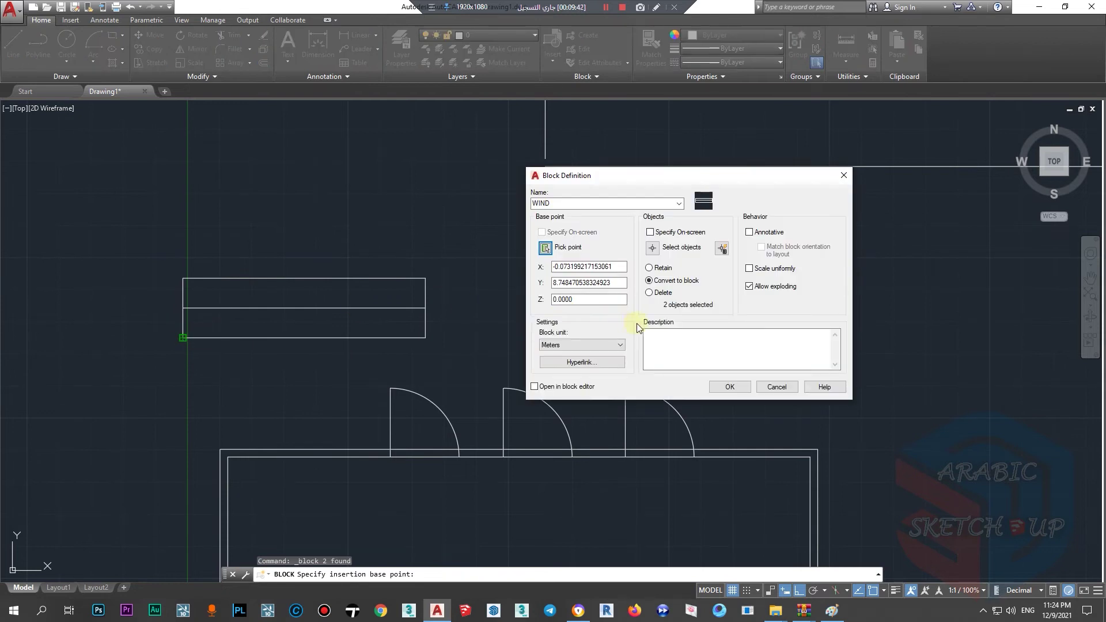
pyautogui.click(773, 272)
pyautogui.click(743, 390)
pyautogui.click(341, 338)
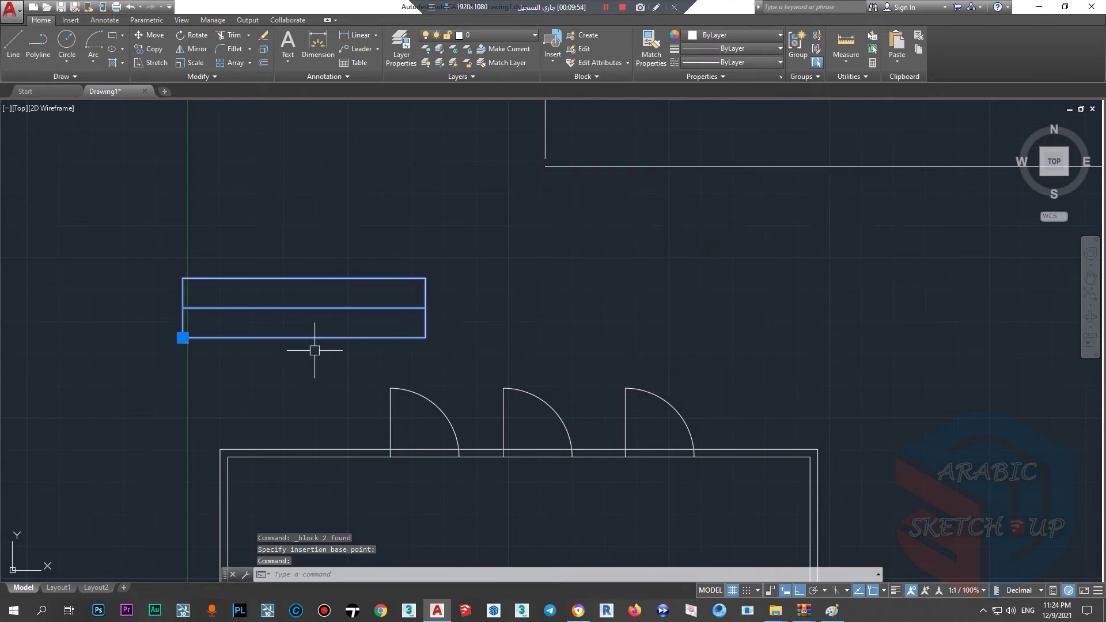
# Step: Give the WIND block the colour 242,113,114
pyautogui.press('Escape')
pyautogui.scroll(2, 397, 346)
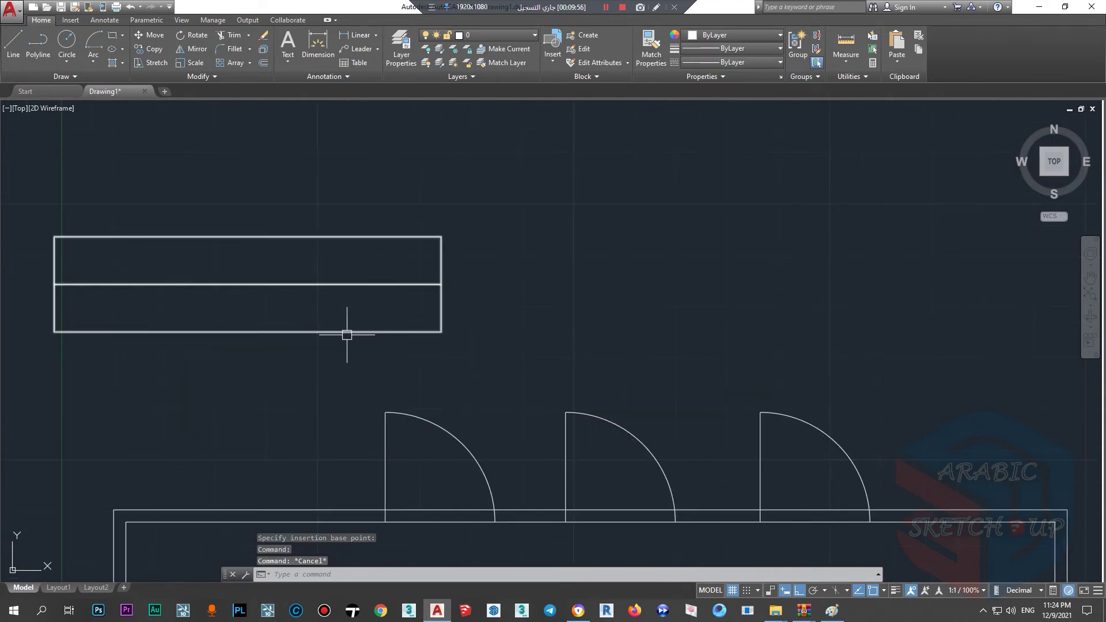
pyautogui.scroll(-2, 349, 332)
pyautogui.scroll(-2, 328, 317)
pyautogui.scroll(2, 325, 331)
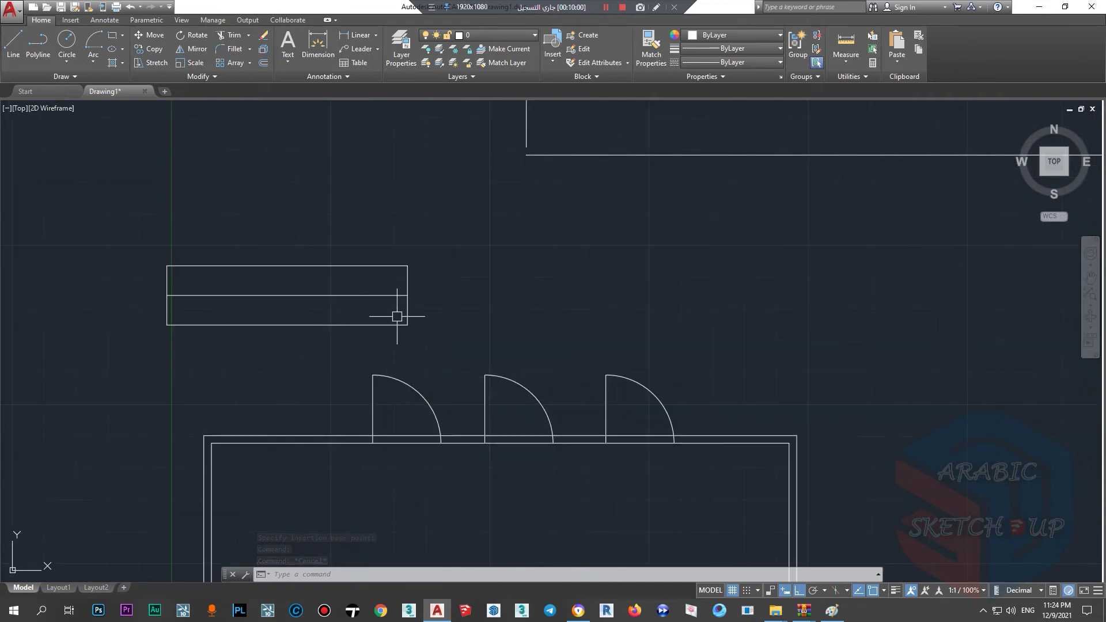
pyautogui.scroll(-2, 296, 310)
pyautogui.scroll(4, 379, 317)
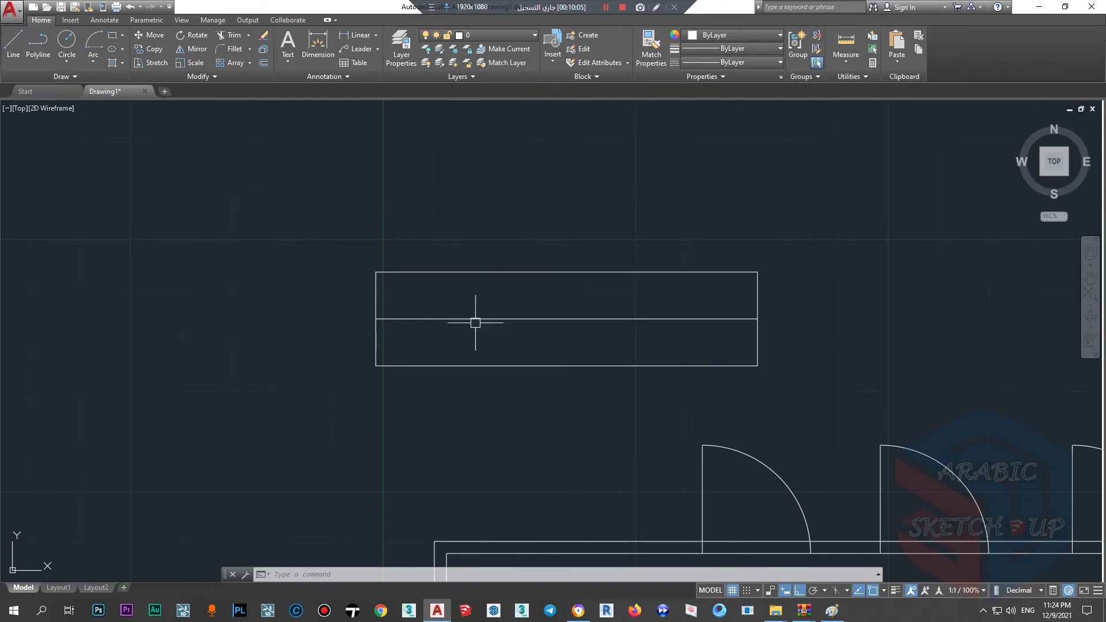
pyautogui.scroll(-2, 475, 322)
pyautogui.click(633, 315)
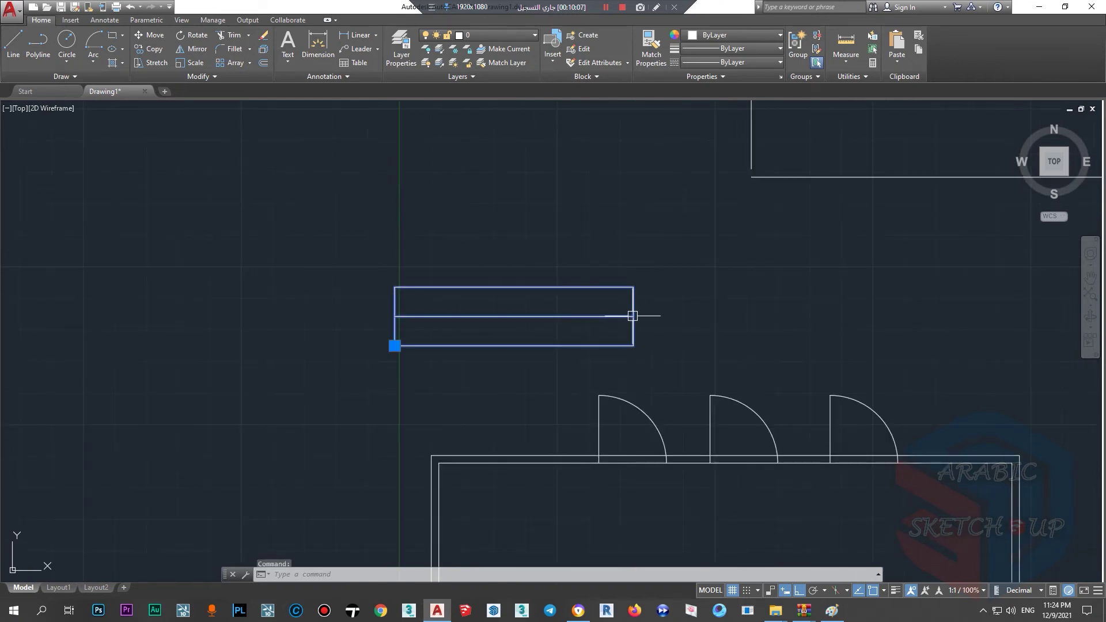
pyautogui.click(735, 35)
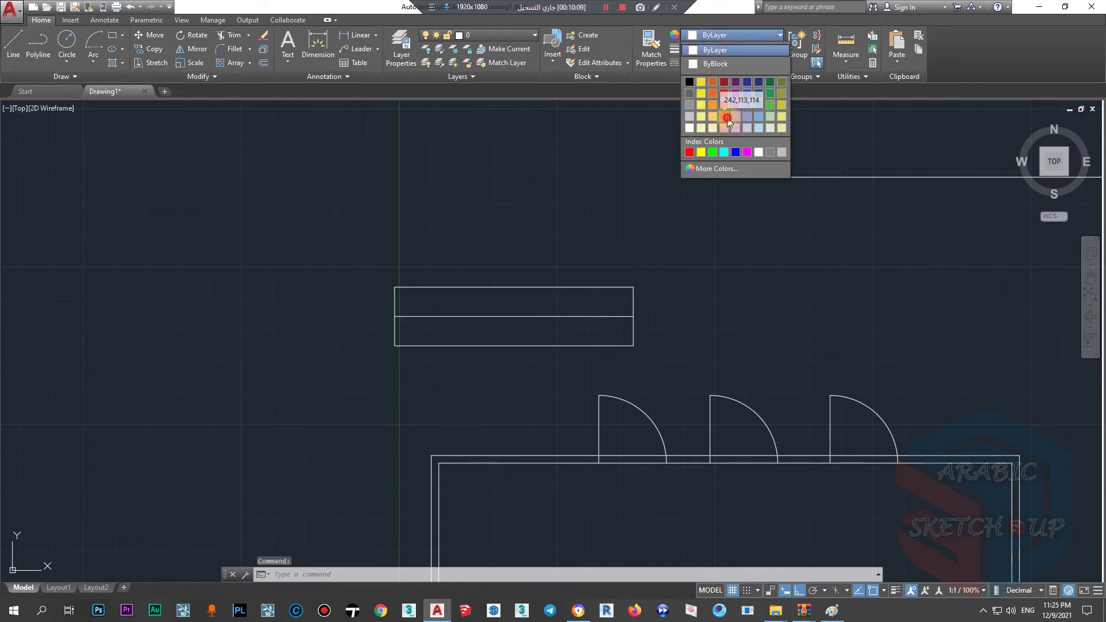
pyautogui.click(728, 119)
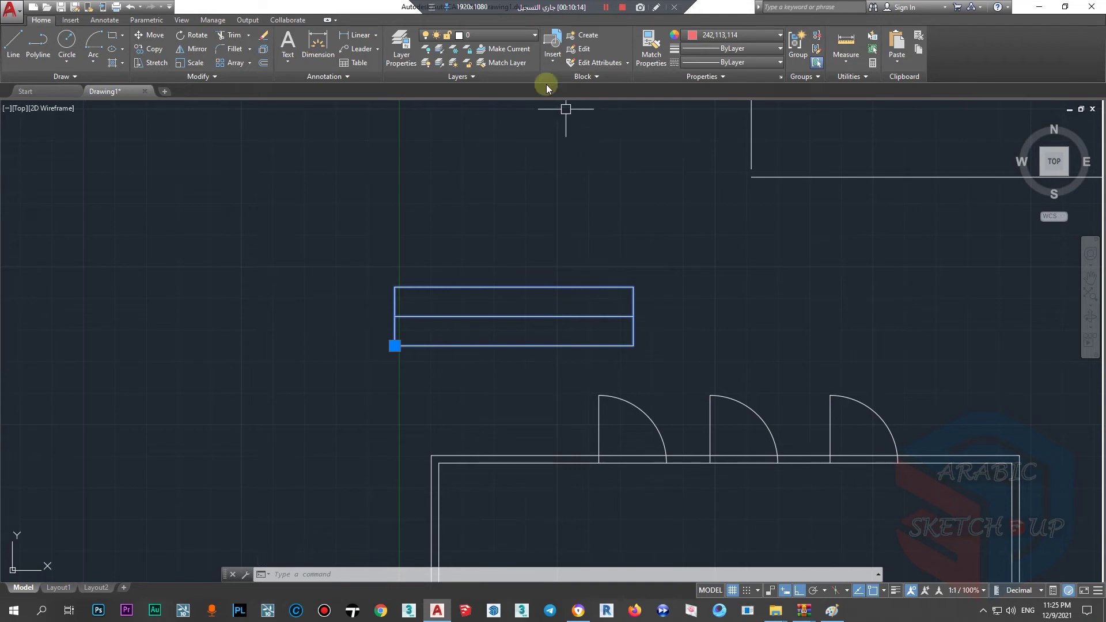
# Step: Check the layer list, keeping layer 0, then start and cancel the Fillet and Scale tools
pyautogui.click(518, 40)
pyautogui.scroll(2, 625, 306)
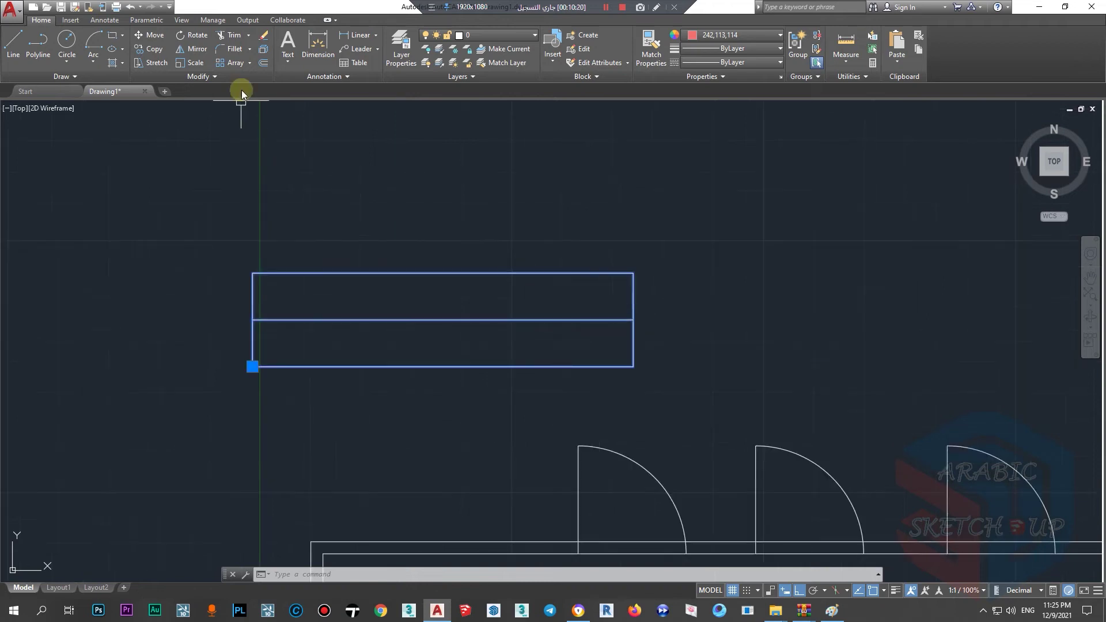
pyautogui.click(231, 48)
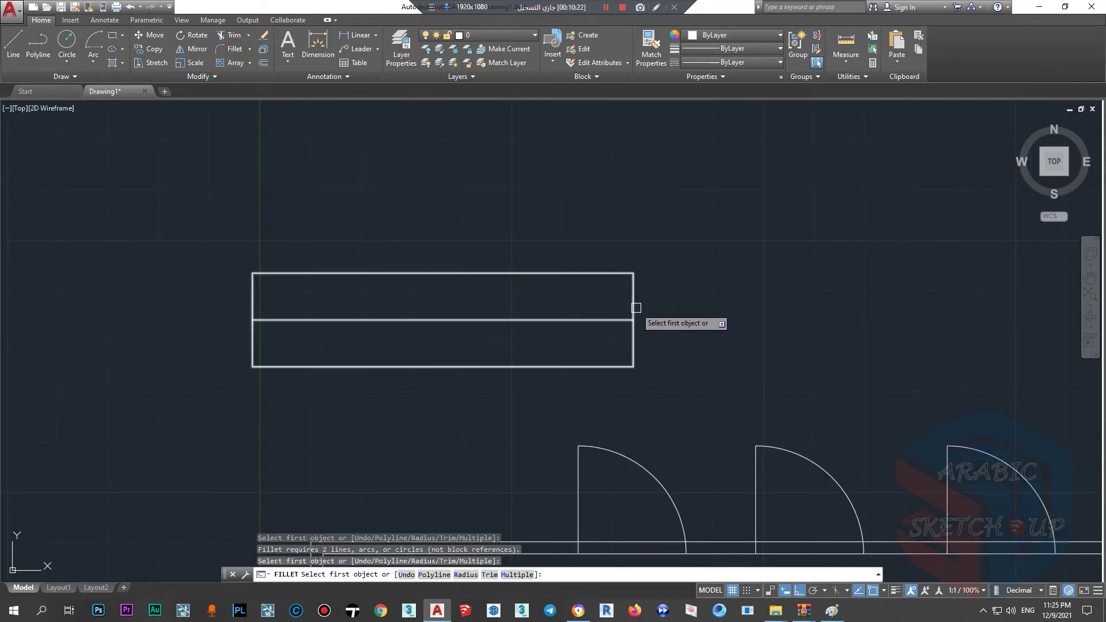
pyautogui.click(203, 64)
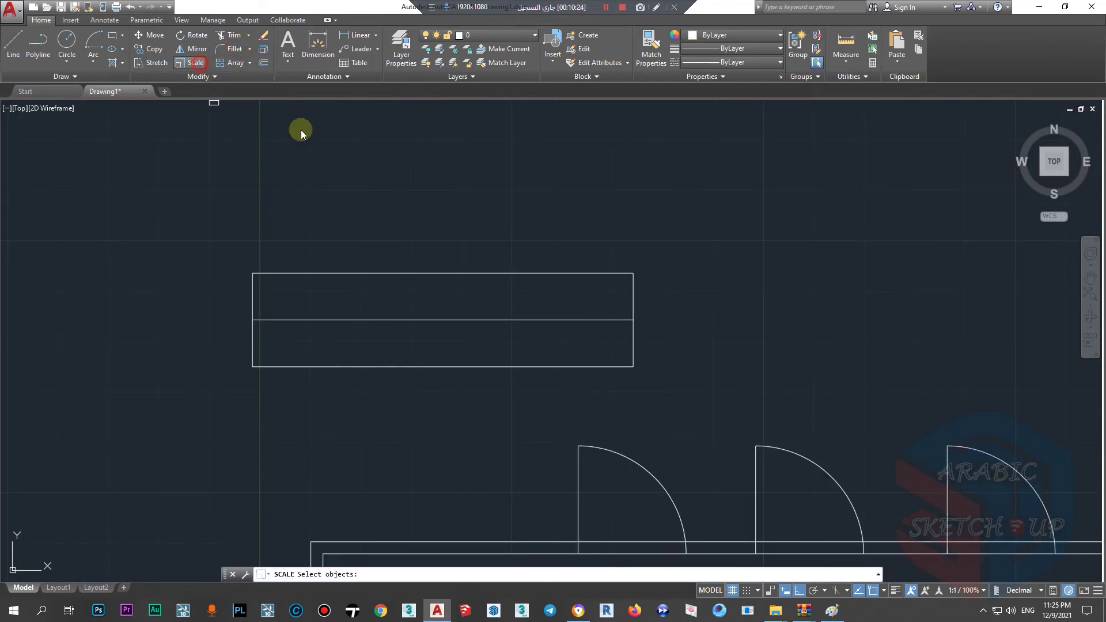
pyautogui.press('Escape')
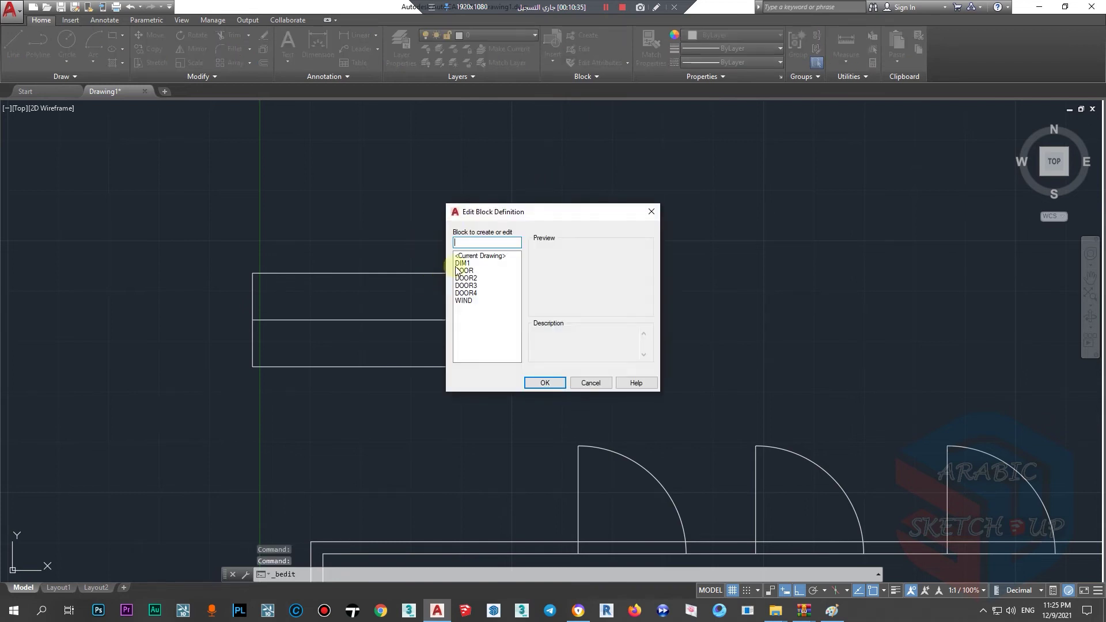
# Step: Open the WIND block in the Block Editor with the standard drafting tools shown
pyautogui.moveTo(486, 206); pyautogui.dragTo(598, 195)
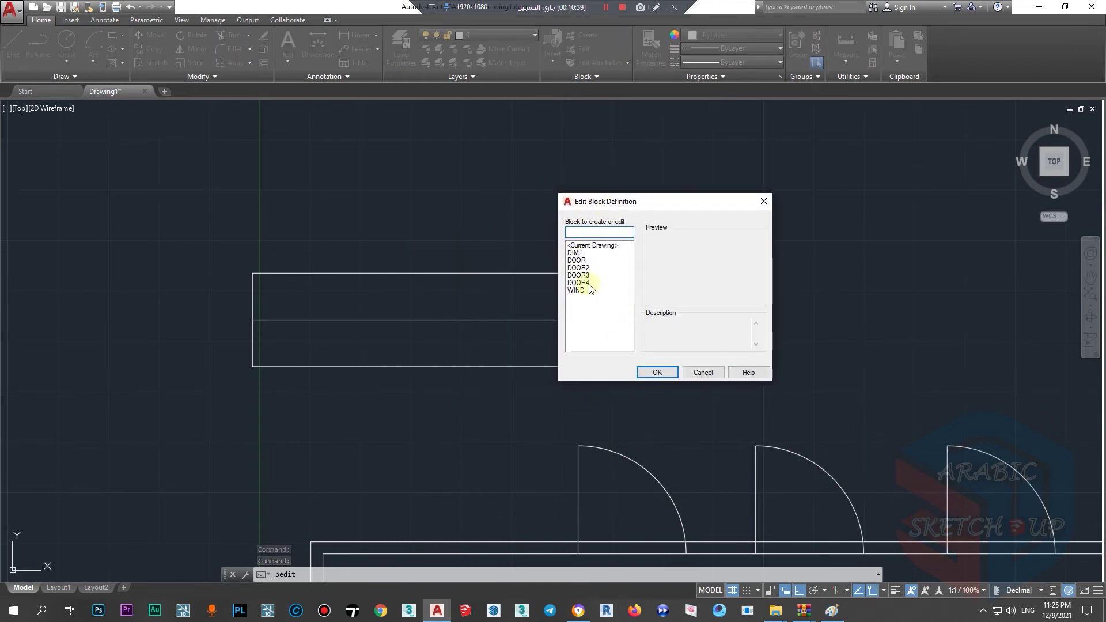
pyautogui.click(696, 374)
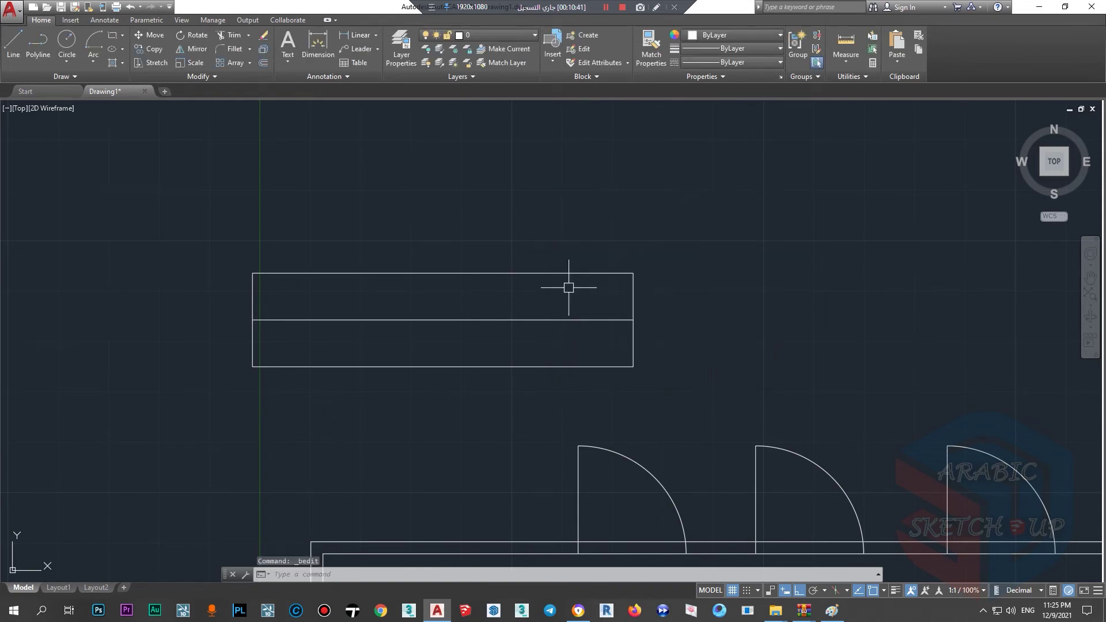
pyautogui.doubleClick(551, 273)
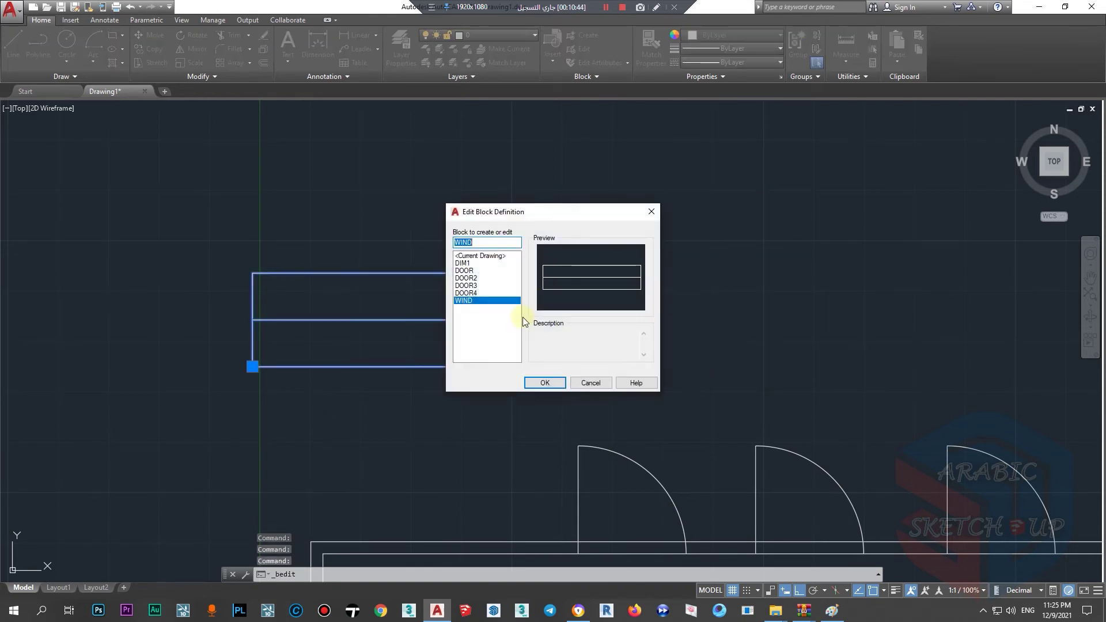
pyautogui.click(544, 382)
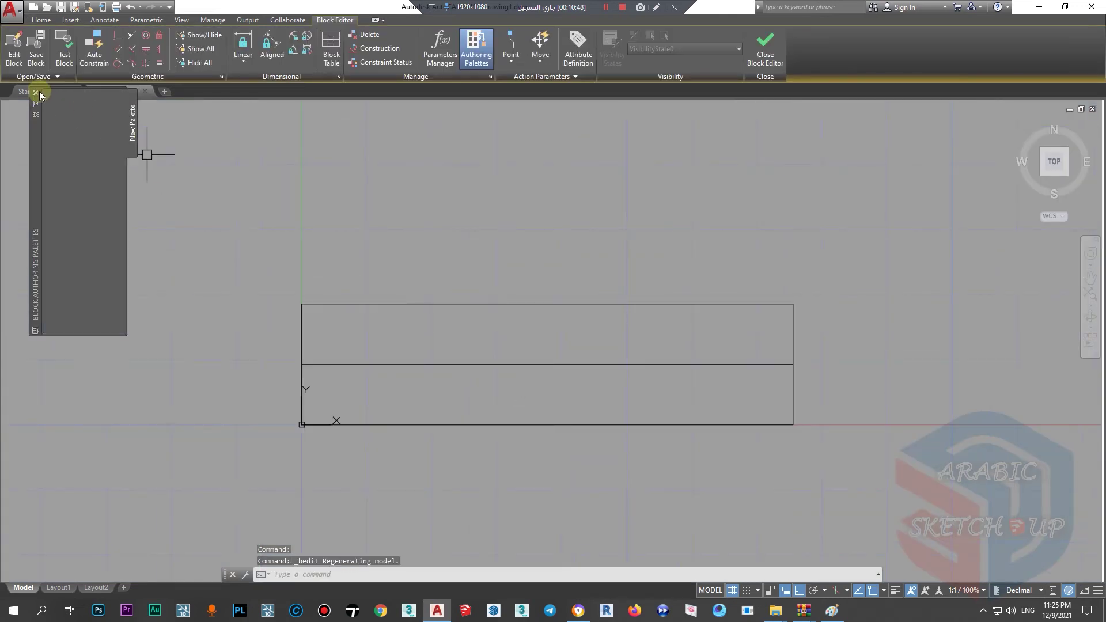
pyautogui.click(37, 91)
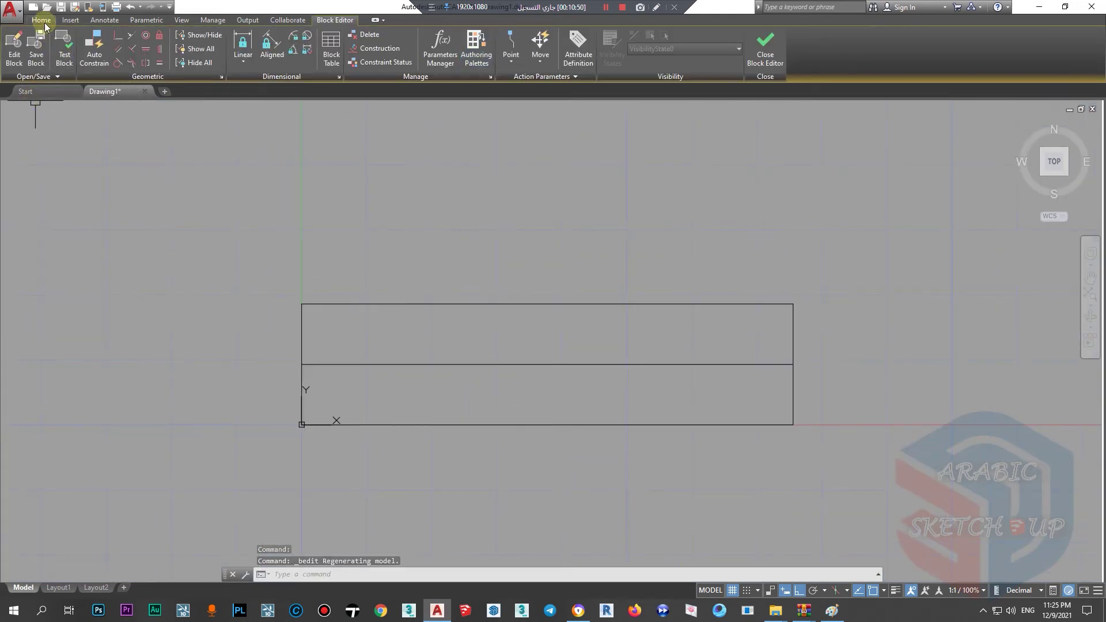
pyautogui.click(43, 21)
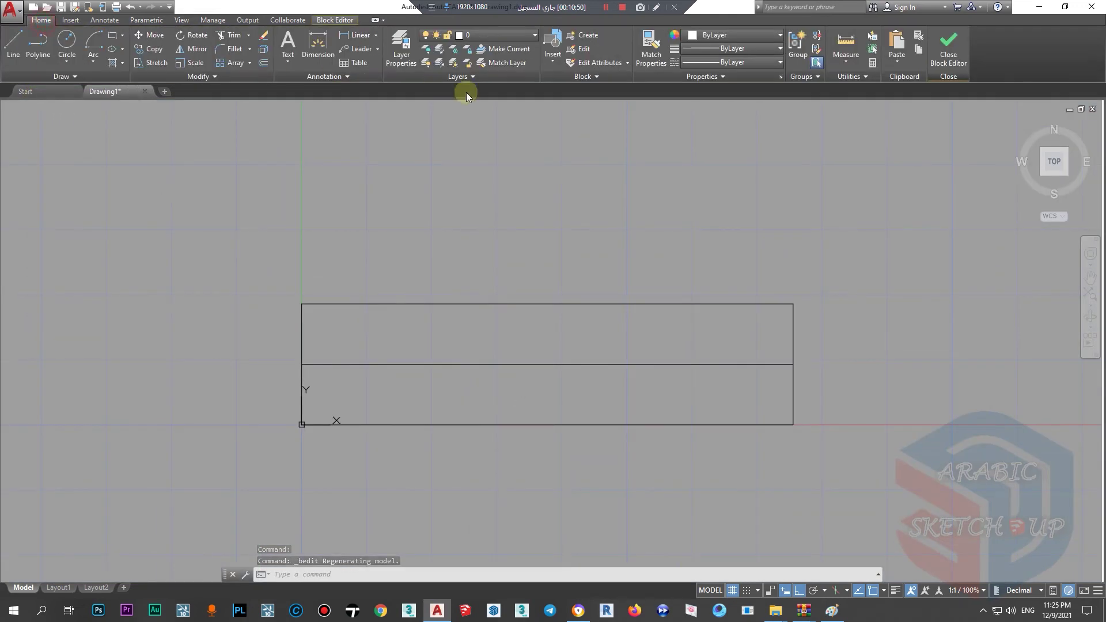
# Step: Explode the window's outer rectangle into separate lines after an aborted fillet
pyautogui.click(231, 48)
pyautogui.click(746, 303)
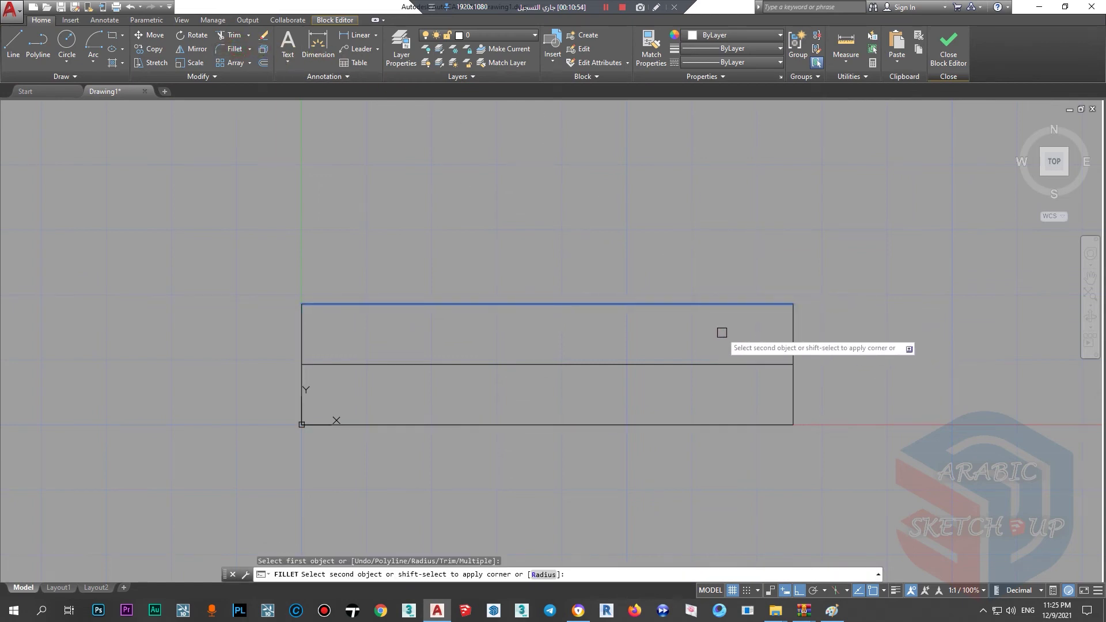
pyautogui.press('Escape')
pyautogui.click(792, 339)
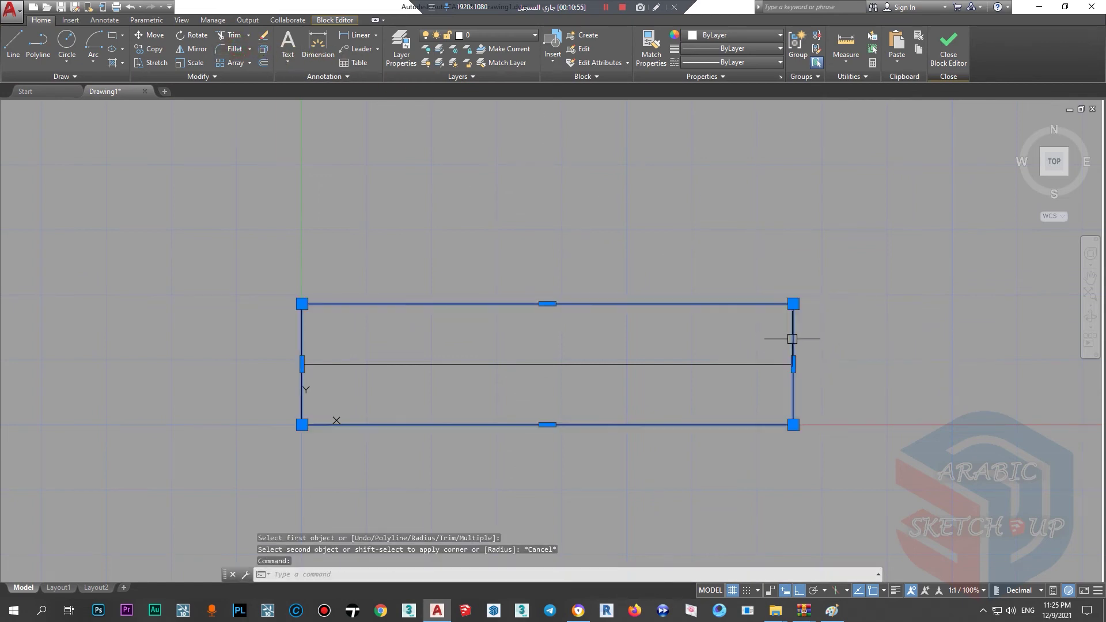
pyautogui.click(264, 48)
pyautogui.scroll(2, 824, 342)
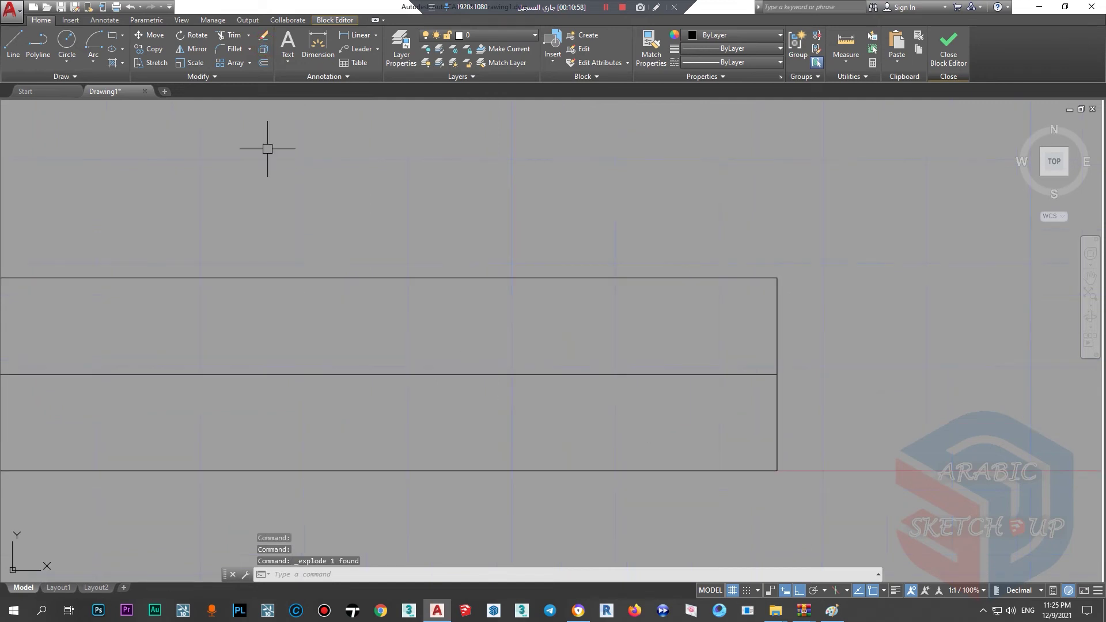
# Step: Fillet the rectangle's top-right and top-left corners with a 0.2 radius
pyautogui.click(231, 49)
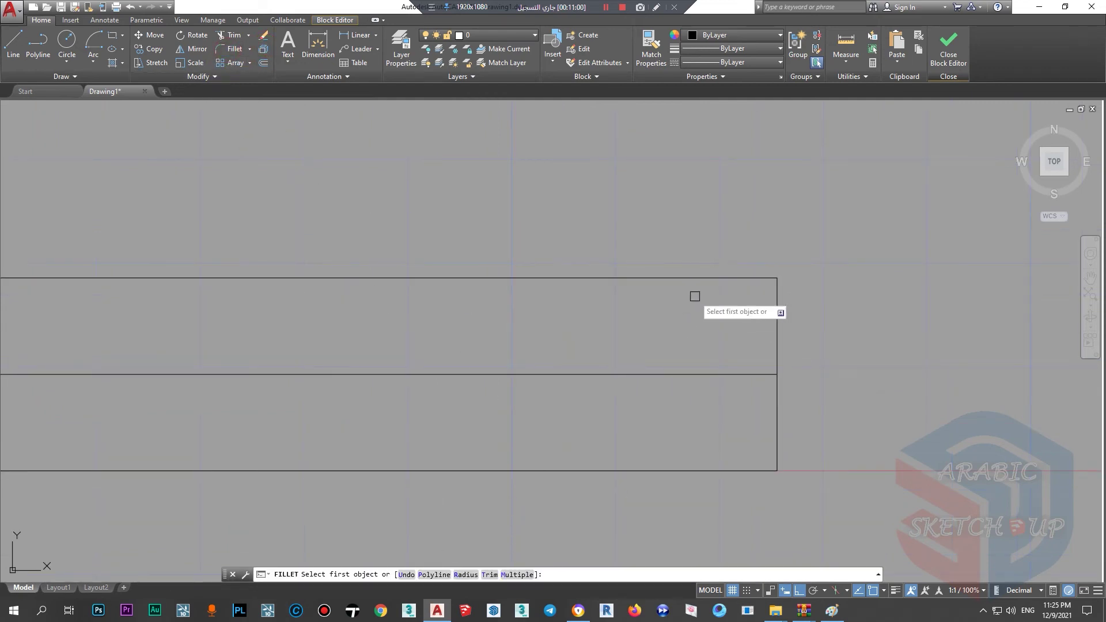
pyautogui.click(465, 574)
pyautogui.write('0.2')
pyautogui.press('Return')
pyautogui.click(697, 280)
pyautogui.click(778, 313)
pyautogui.scroll(-2, 740, 347)
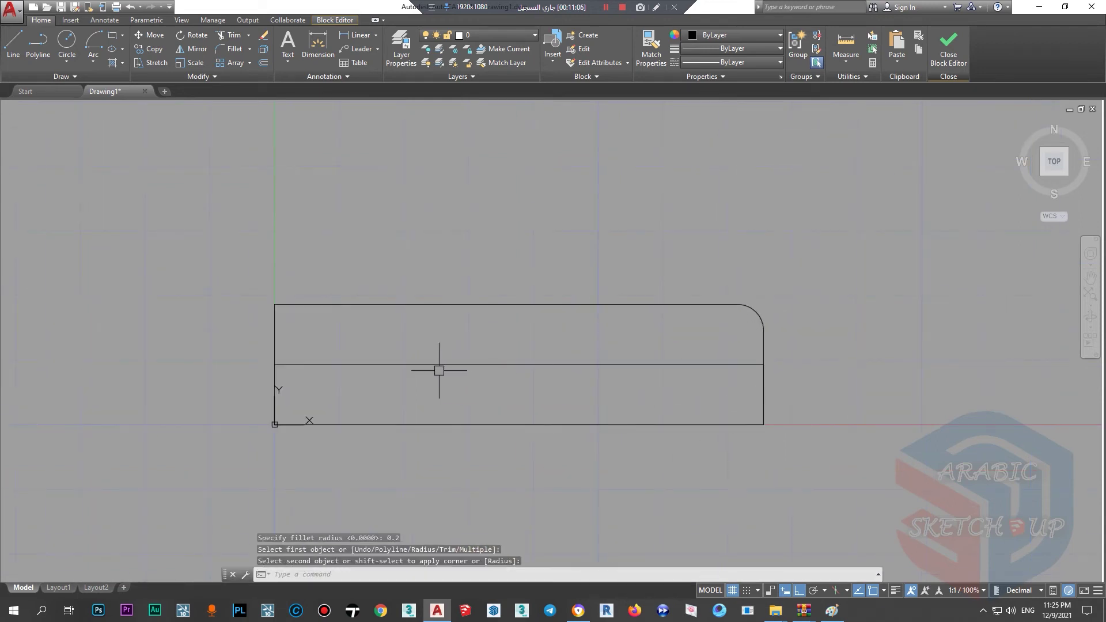
pyautogui.press('Return')
pyautogui.click(275, 337)
pyautogui.click(403, 305)
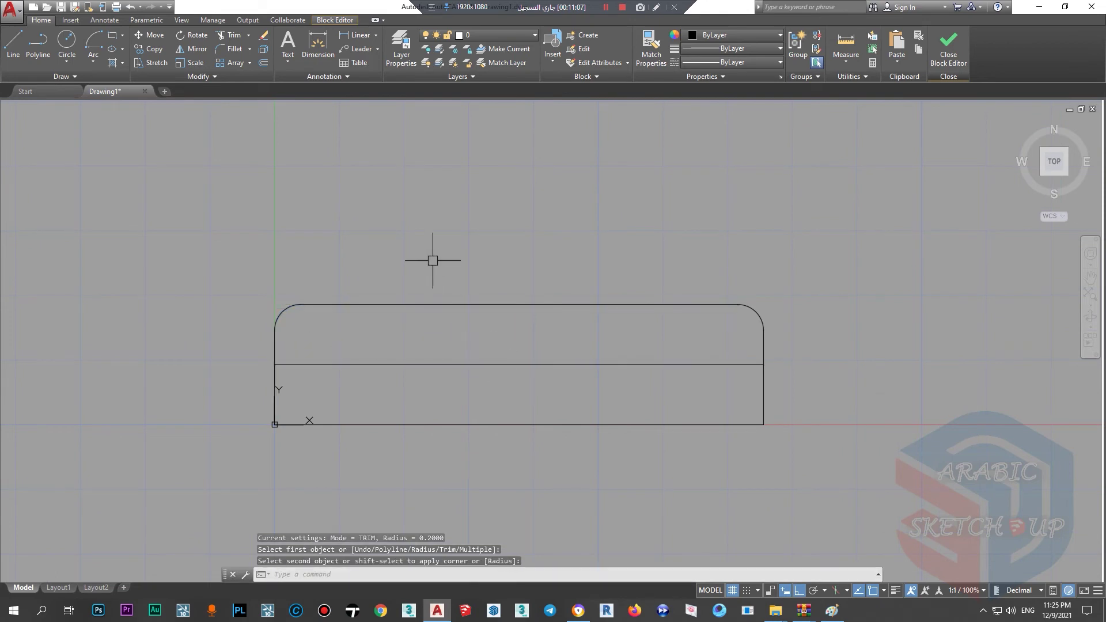
# Step: Make the window's middle line red
pyautogui.click(694, 364)
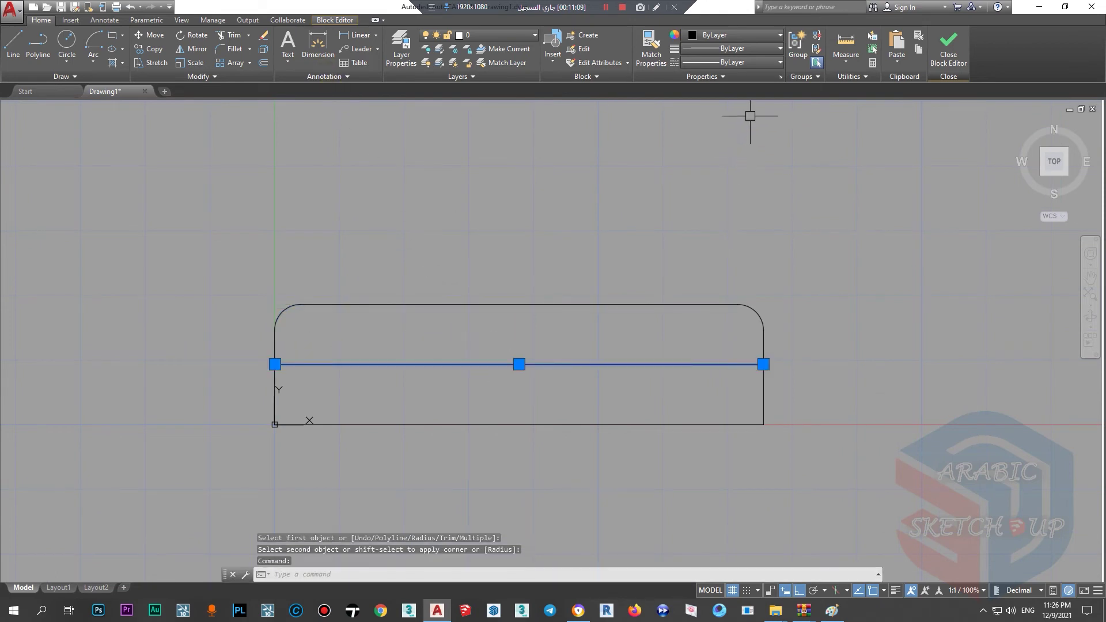
pyautogui.click(737, 34)
pyautogui.click(724, 105)
pyautogui.click(783, 289)
pyautogui.press('Escape')
pyautogui.click(824, 272)
pyautogui.press('Escape')
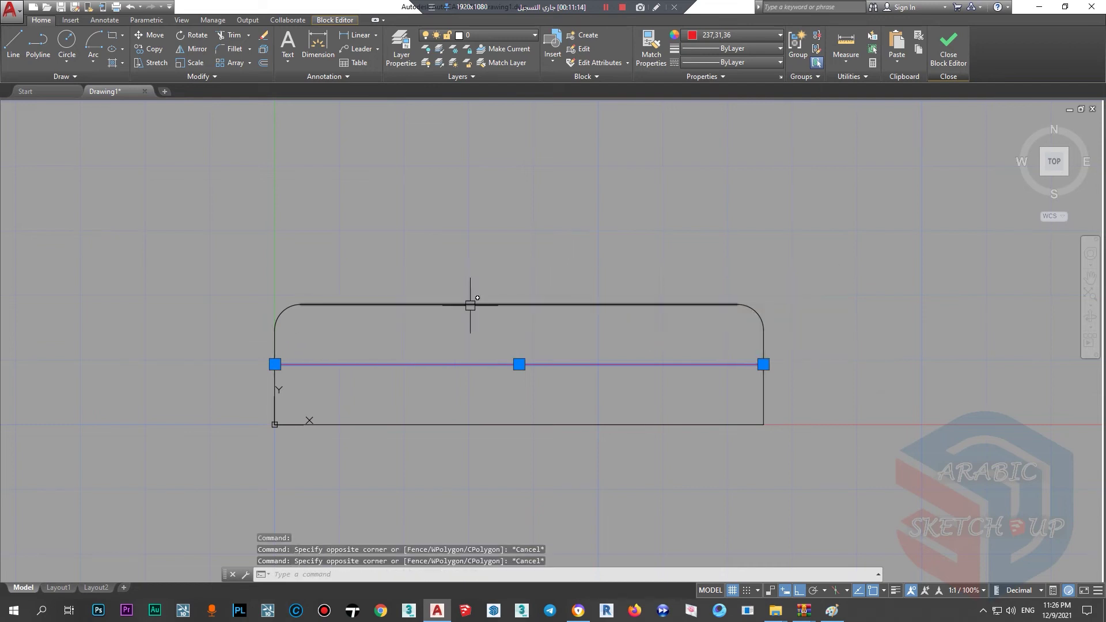
pyautogui.press('Escape')
# Step: Colour the window's top outline and bottom line blue
pyautogui.click(801, 295)
pyautogui.click(239, 353)
pyautogui.click(842, 413)
pyautogui.click(236, 447)
pyautogui.click(737, 43)
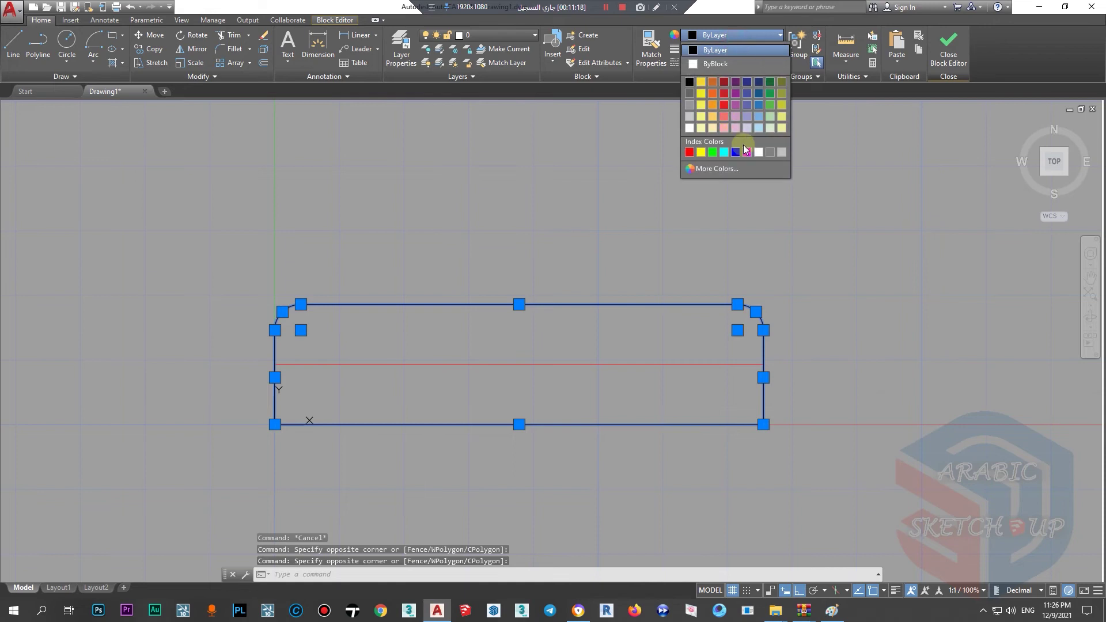
pyautogui.click(739, 152)
# Step: Close the Block Editor, saving the changes to the WIND block
pyautogui.click(948, 57)
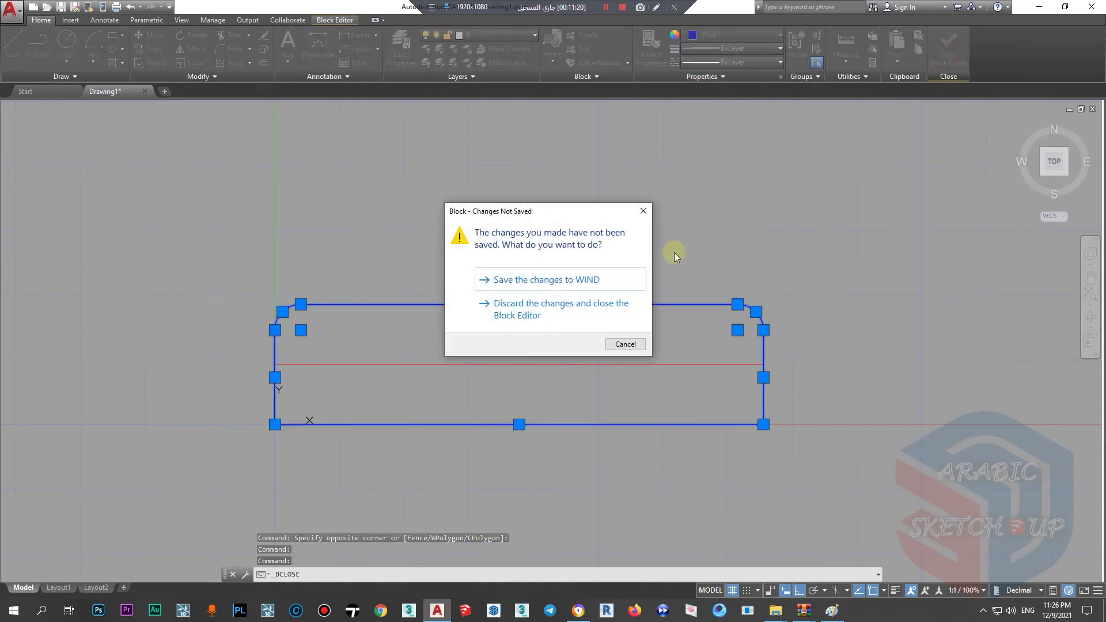
pyautogui.click(538, 285)
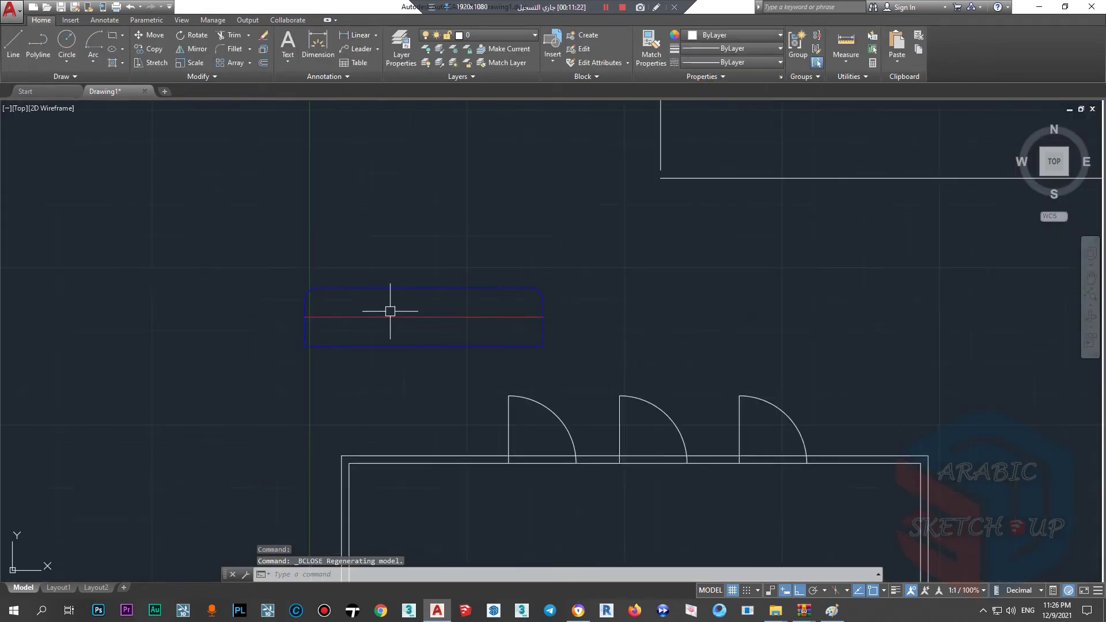
pyautogui.click(456, 356)
pyautogui.scroll(-2, 311, 336)
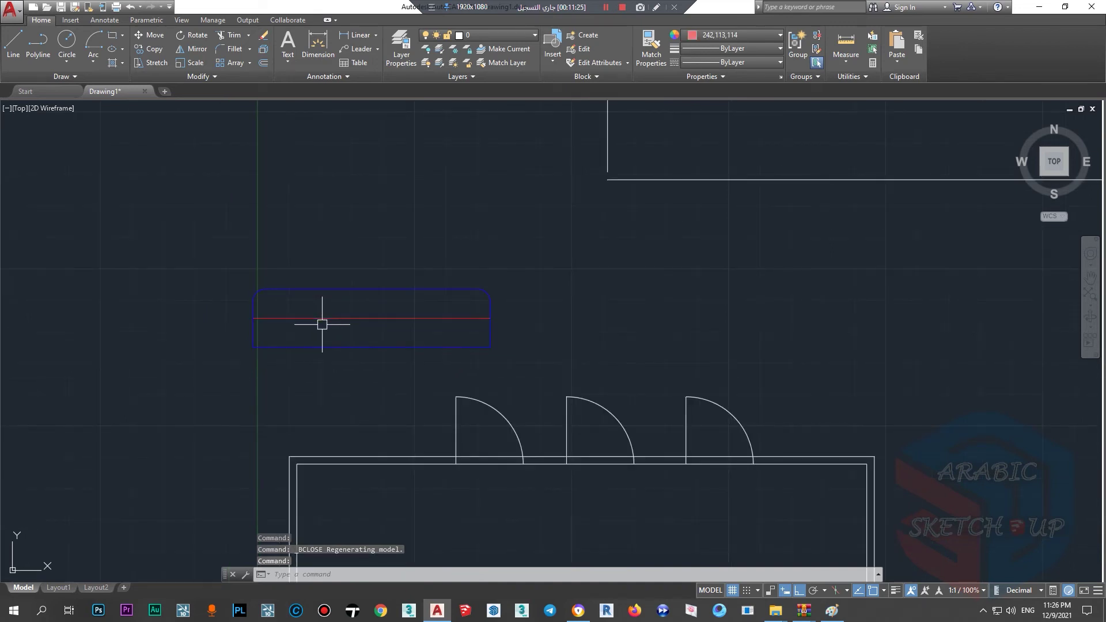
pyautogui.press('Escape')
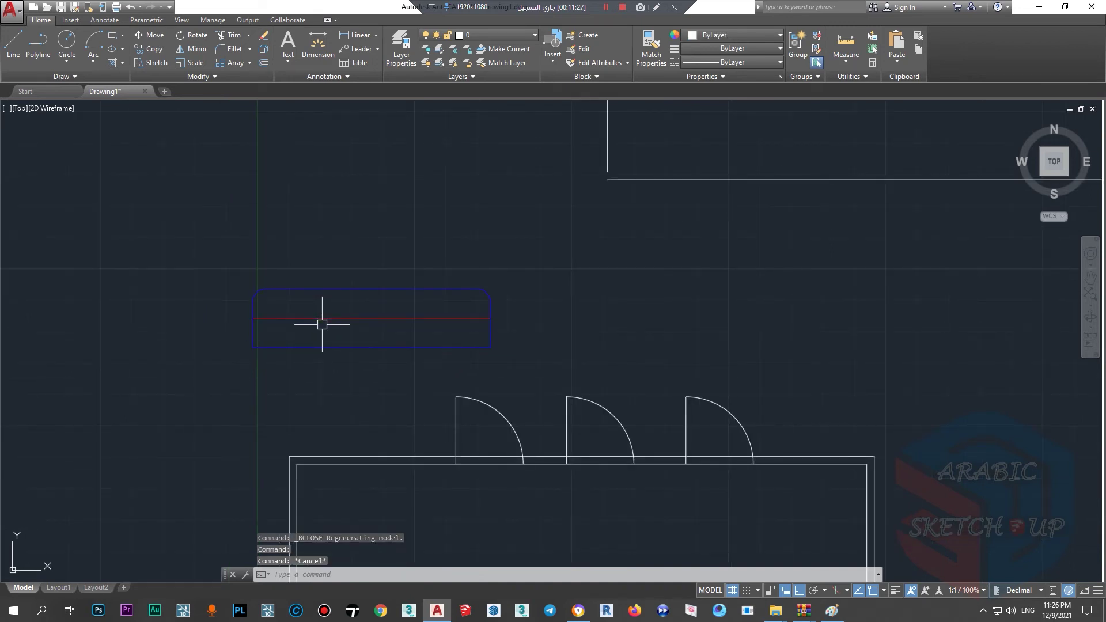
pyautogui.scroll(-3, 342, 268)
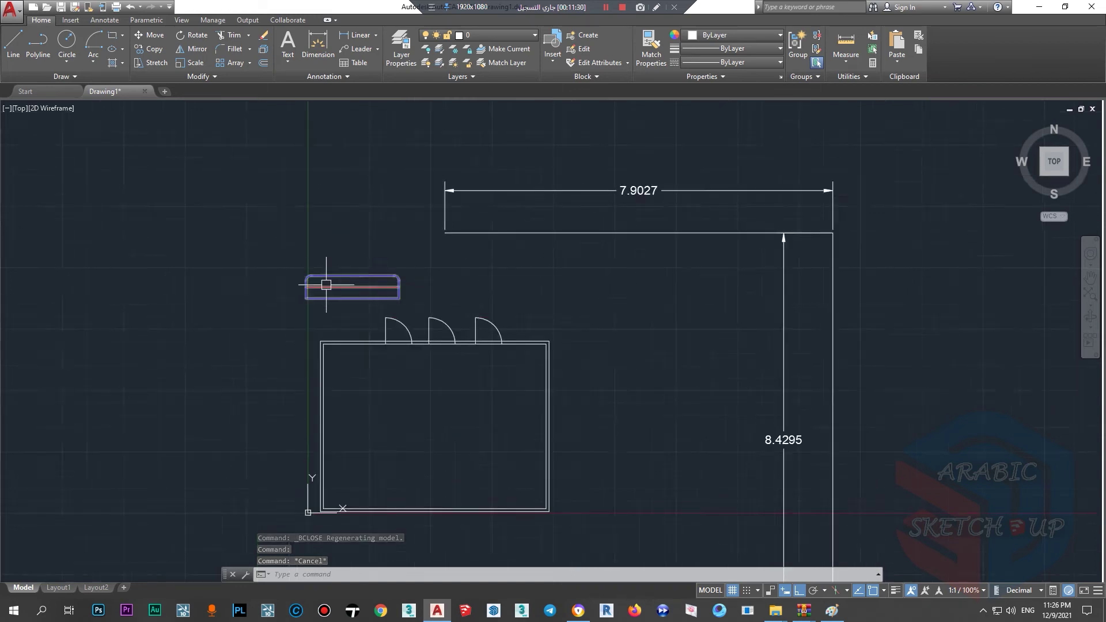
pyautogui.scroll(-2, 320, 284)
pyautogui.scroll(2, 366, 254)
pyautogui.scroll(1, 383, 264)
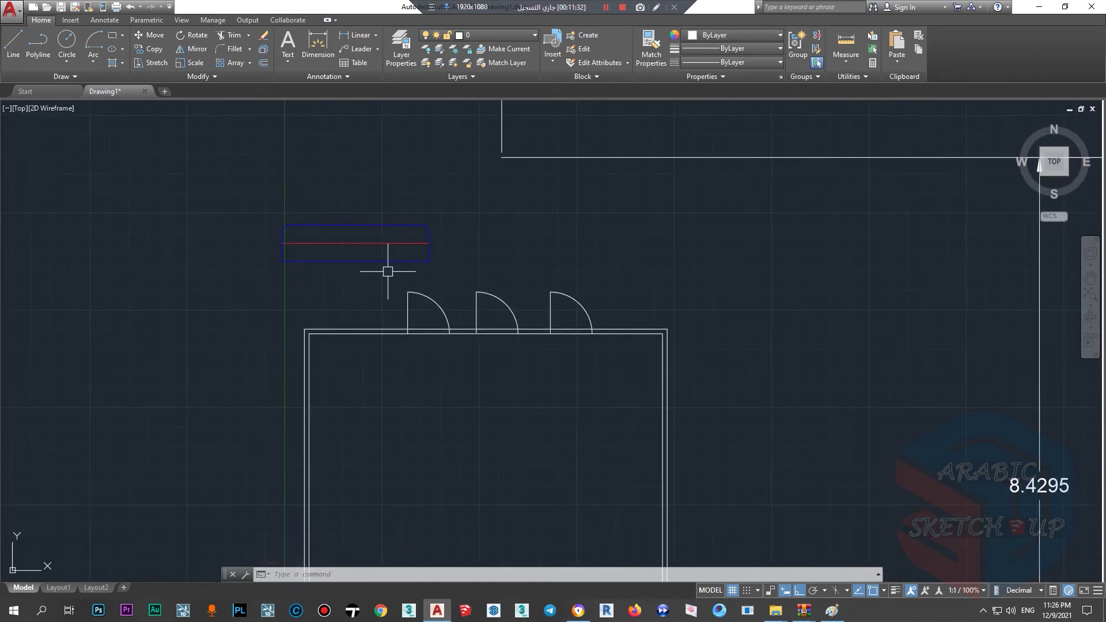
# Step: Copy the WIND block twice to the right in a row
pyautogui.click(385, 264)
pyautogui.write('co')
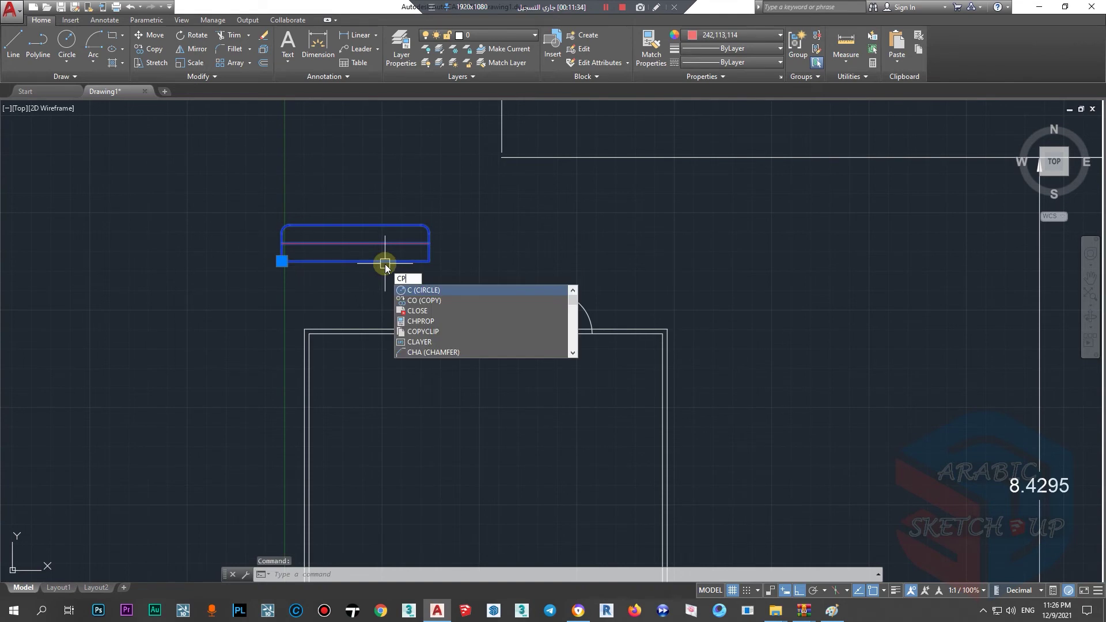
pyautogui.press('Return')
pyautogui.click(429, 261)
pyautogui.click(624, 261)
pyautogui.click(828, 261)
pyautogui.scroll(-3, 628, 282)
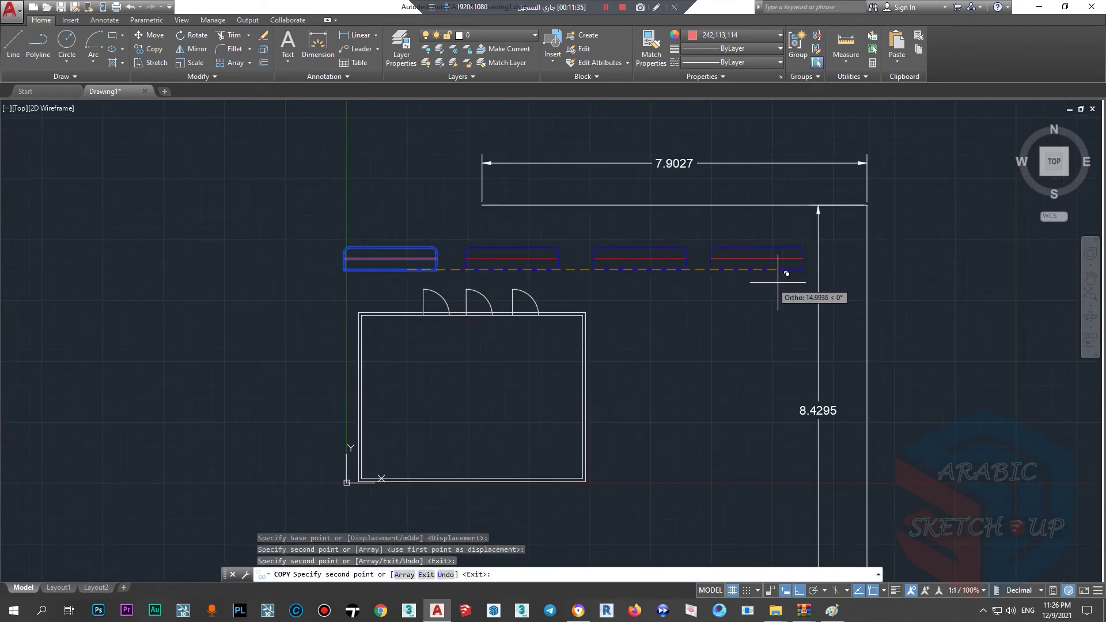
# Step: Place the last window copy to the right and end COPY, leaving six WIND windows
pyautogui.click(782, 277)
pyautogui.scroll(-2, 875, 270)
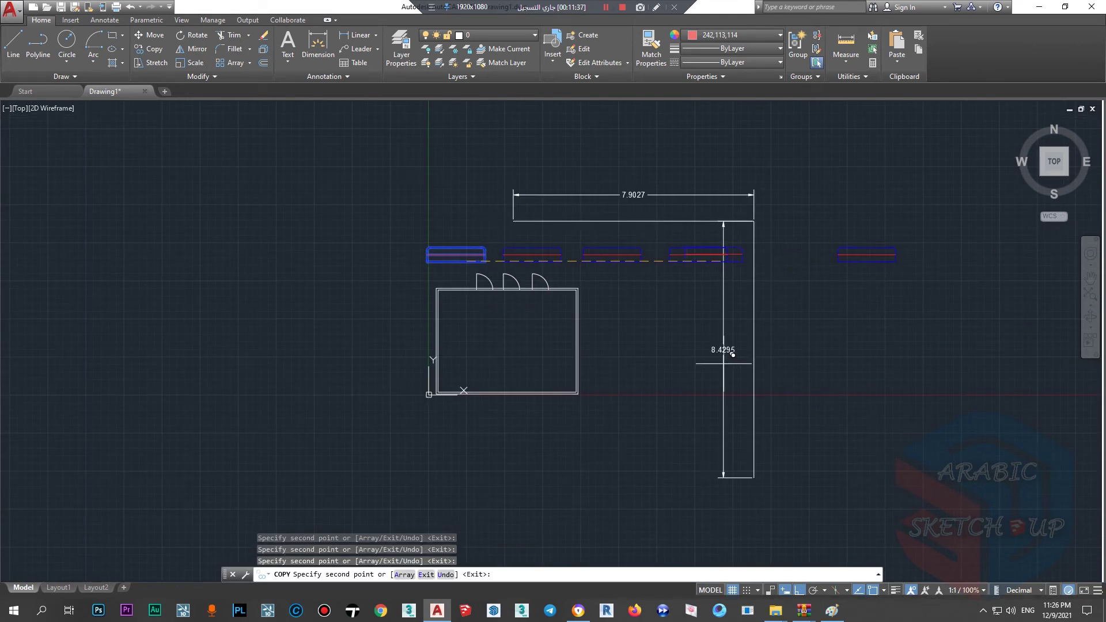
pyautogui.scroll(3, 921, 374)
pyautogui.scroll(-3, 716, 321)
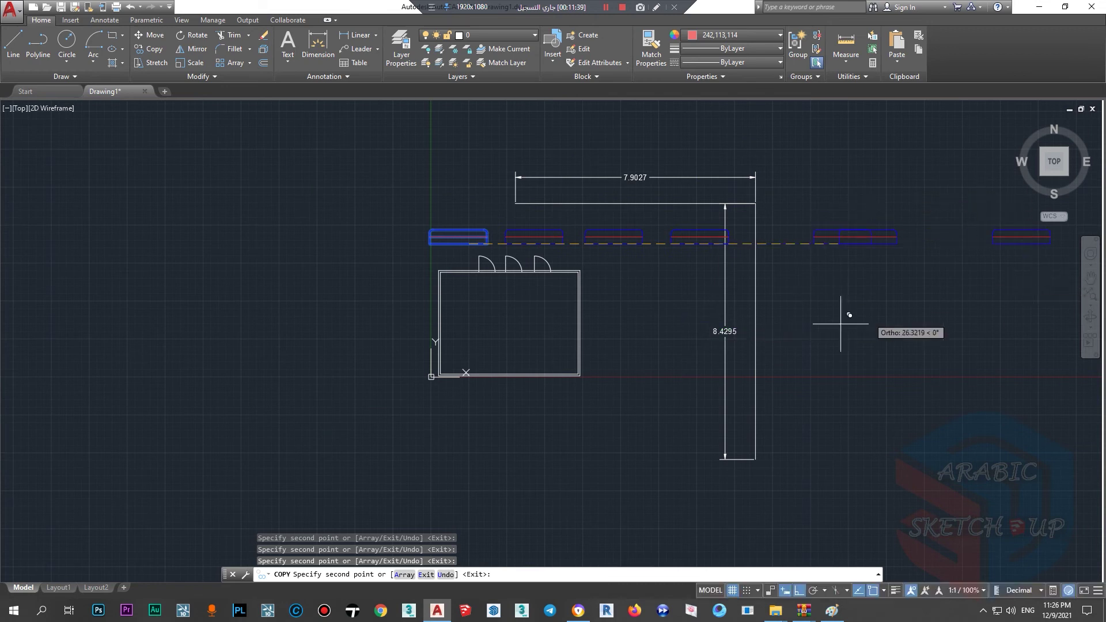
pyautogui.press('Escape')
# Step: Pan and zoom the view to bring the window row into focus
pyautogui.scroll(-3, 737, 282)
pyautogui.scroll(3, 696, 264)
pyautogui.scroll(4, 346, 380)
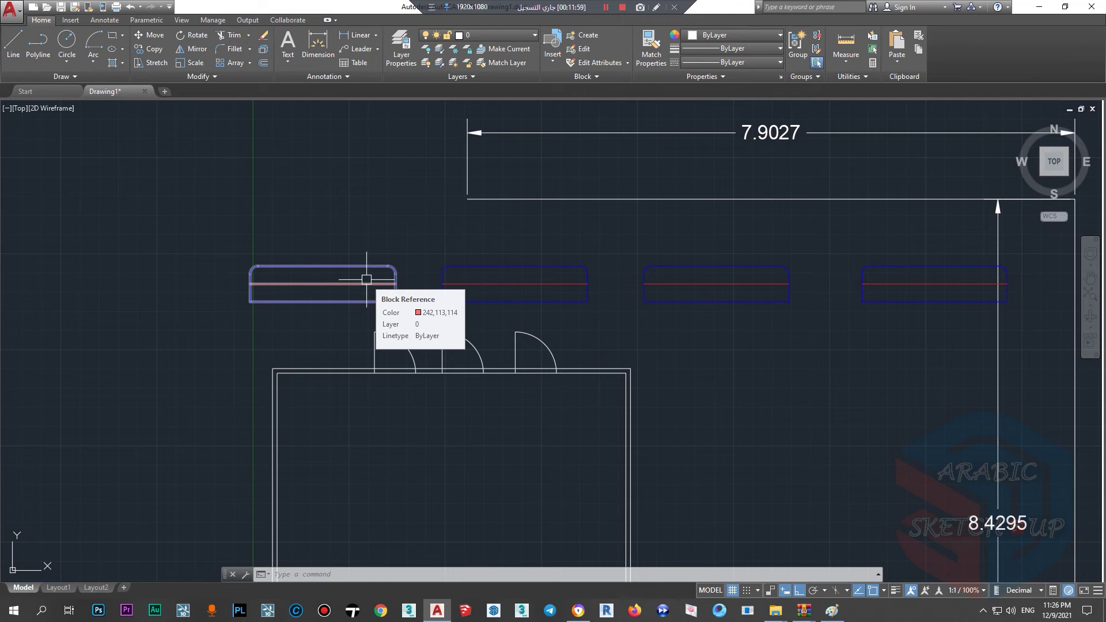
pyautogui.press('Escape')
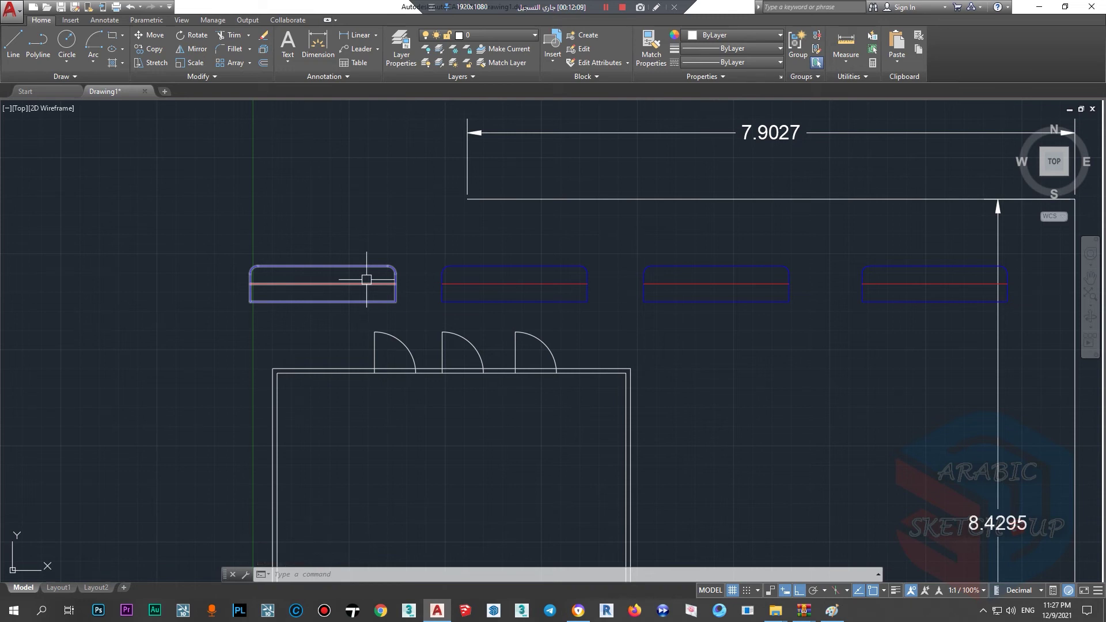
pyautogui.scroll(-1, 365, 280)
pyautogui.scroll(3, 365, 280)
pyautogui.scroll(-4, 348, 311)
pyautogui.scroll(-4, 375, 326)
pyautogui.moveTo(375, 326); pyautogui.dragTo(338, 328, button='middle')
pyautogui.scroll(2, 305, 317)
pyautogui.press('Escape')
pyautogui.scroll(2, 311, 317)
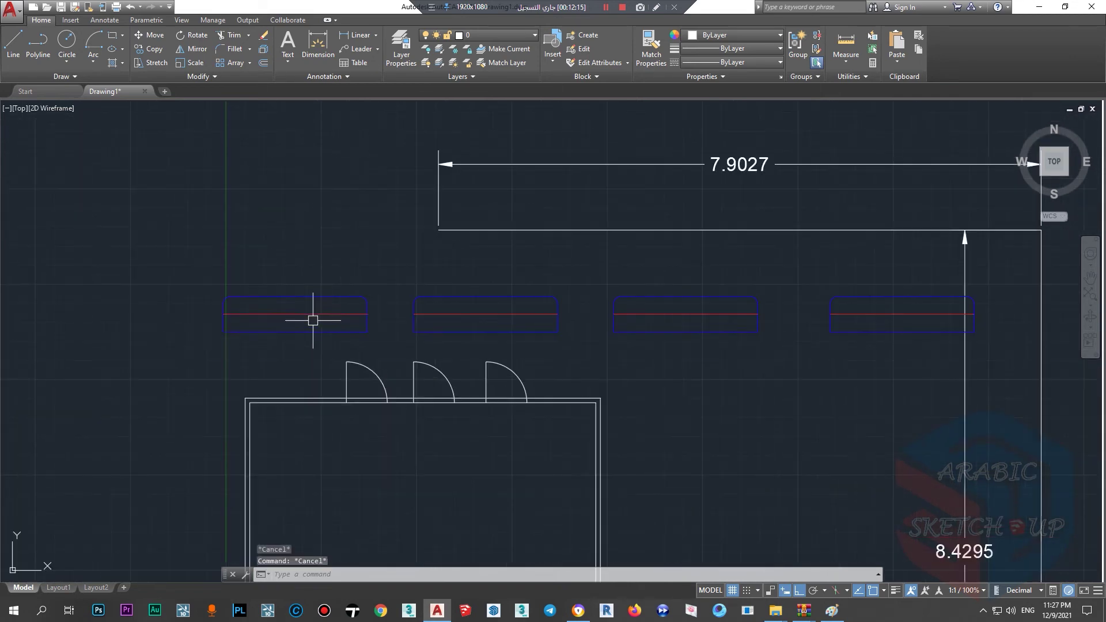
# Step: Inspect several window blocks in Quick Properties and open the leftmost WIND block for editing
pyautogui.click(308, 316)
pyautogui.press('Escape')
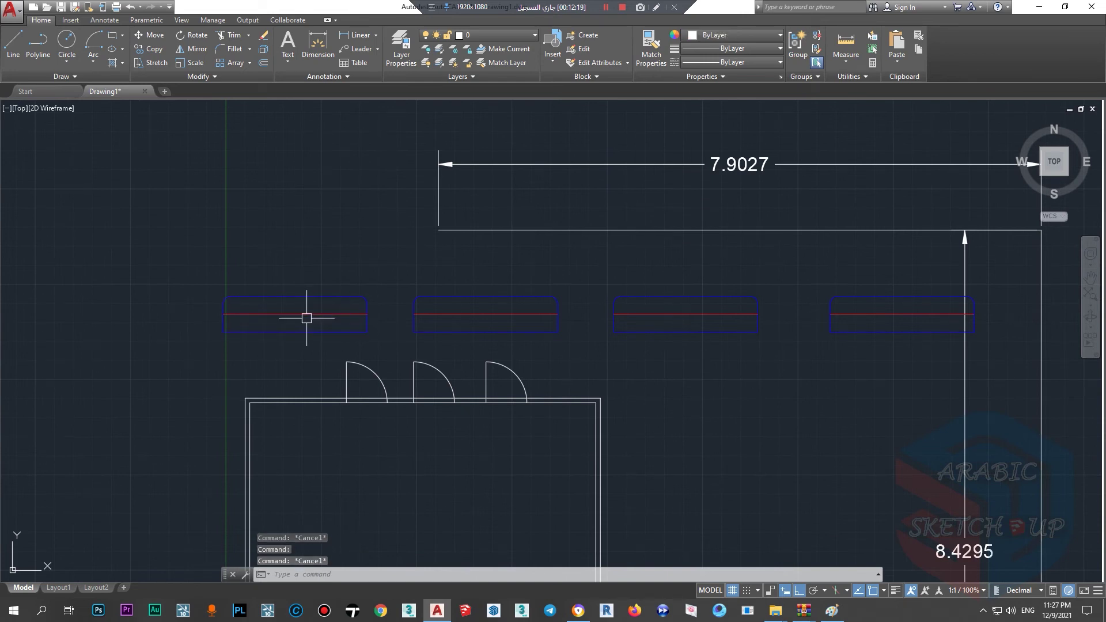
pyautogui.scroll(-2, 307, 318)
pyautogui.scroll(-2, 302, 316)
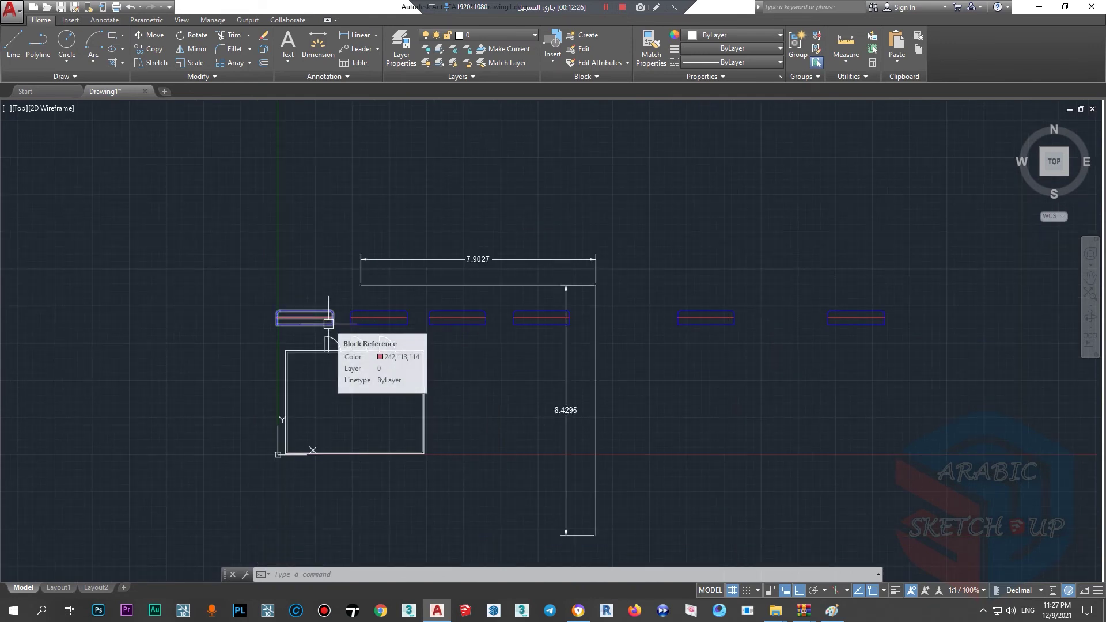
pyautogui.click(377, 317)
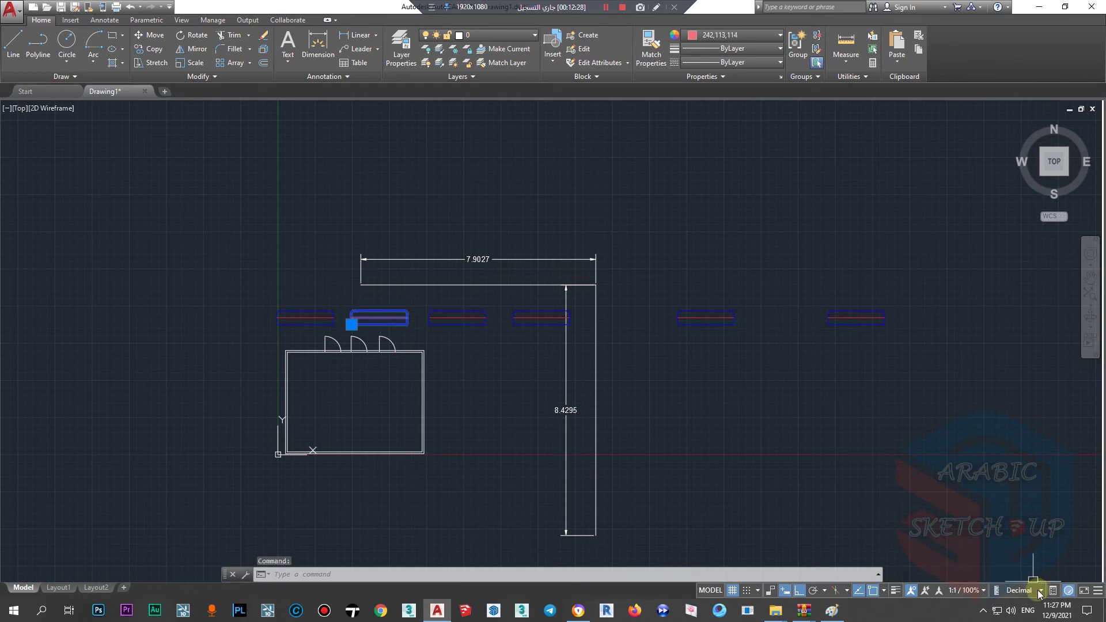
pyautogui.click(1053, 589)
pyautogui.press('Escape')
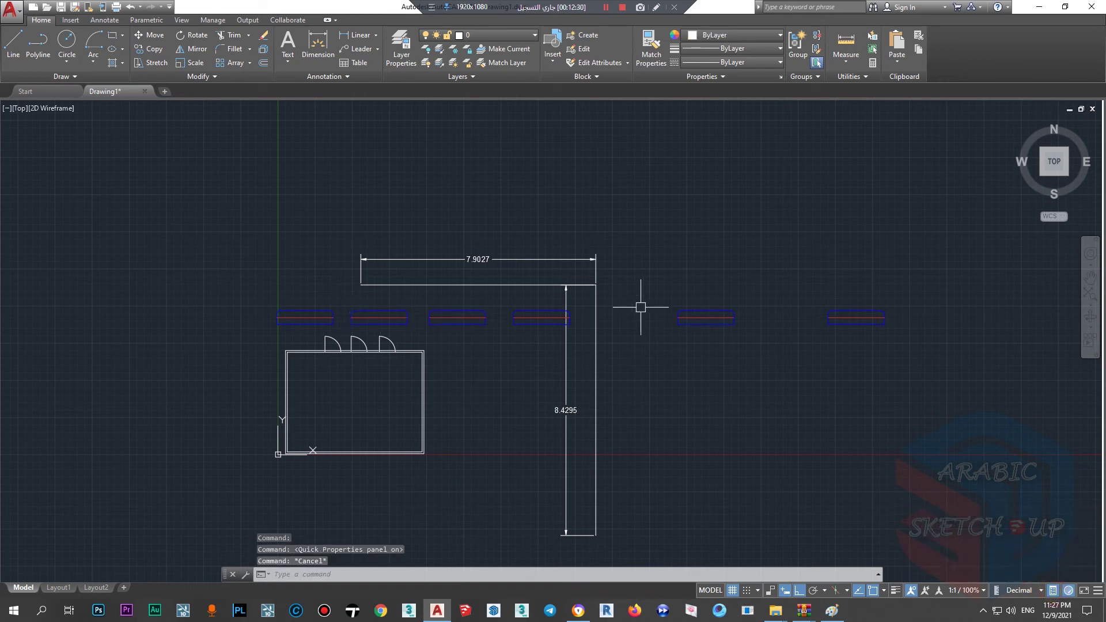
pyautogui.click(707, 317)
pyautogui.press('Escape')
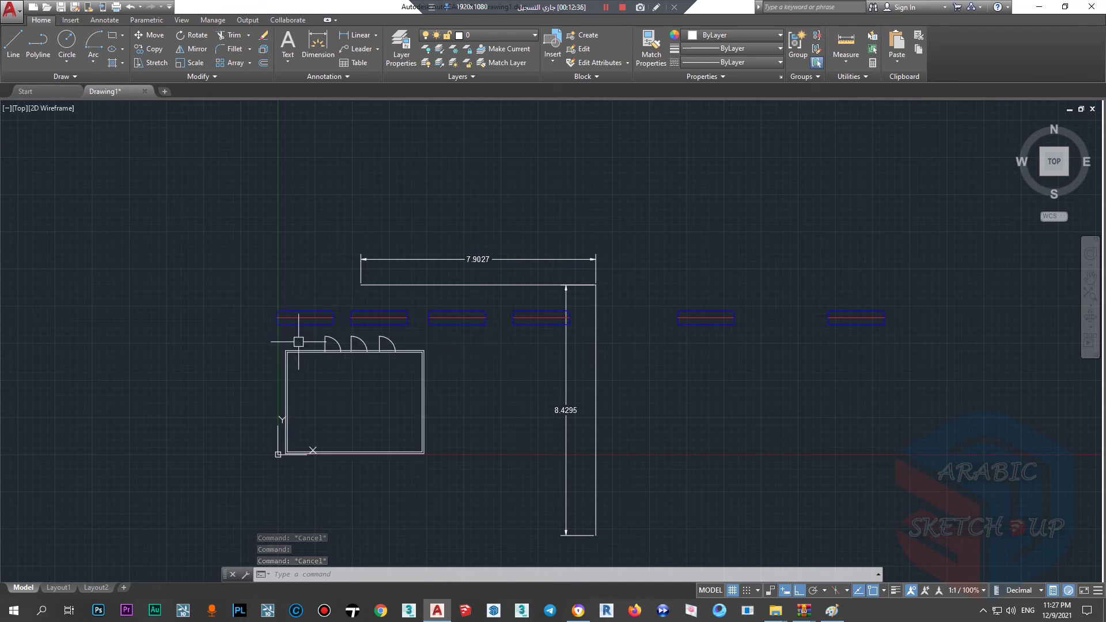
pyautogui.scroll(5, 294, 321)
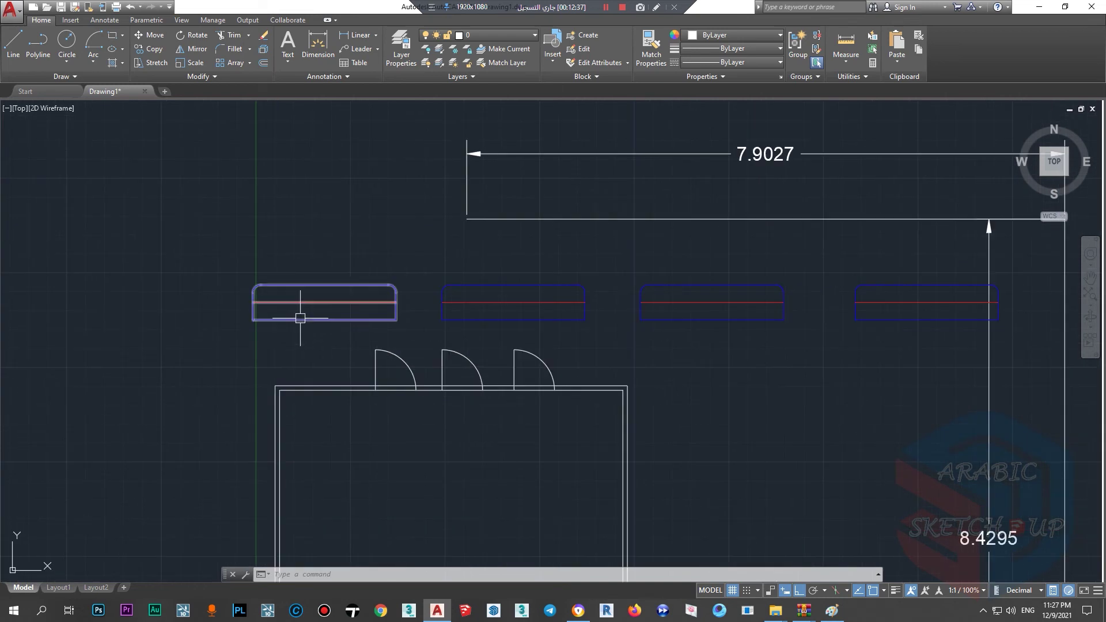
pyautogui.doubleClick(298, 316)
# Step: Draw circles at both endpoints of the WIND block's red line and save the block
pyautogui.click(548, 384)
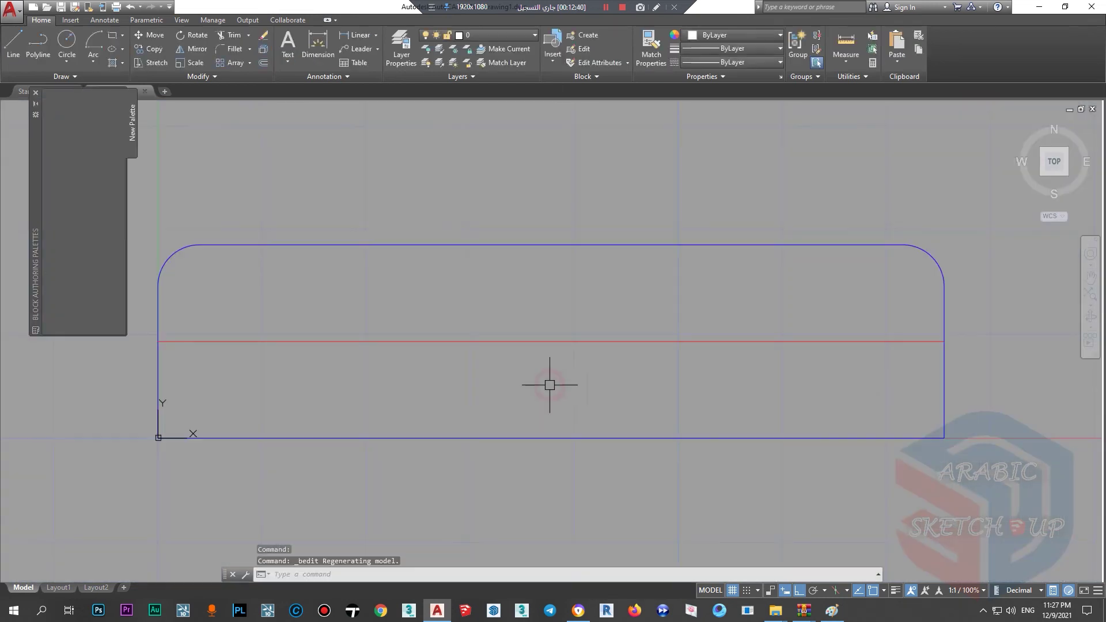
pyautogui.click(41, 20)
pyautogui.click(67, 43)
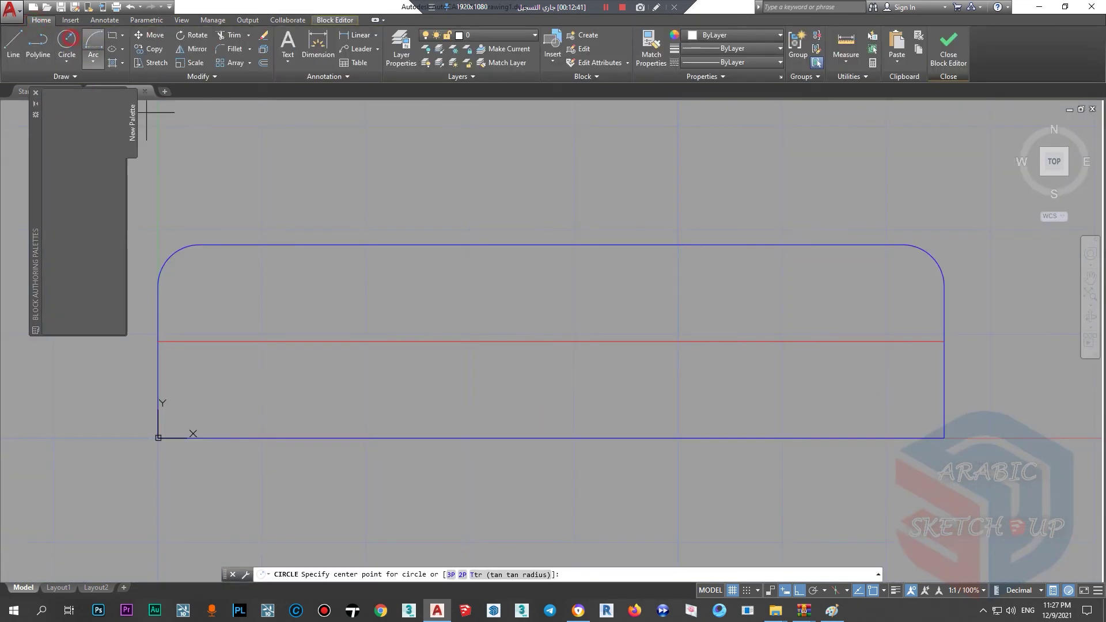
pyautogui.click(158, 341)
pyautogui.scroll(-4, 292, 351)
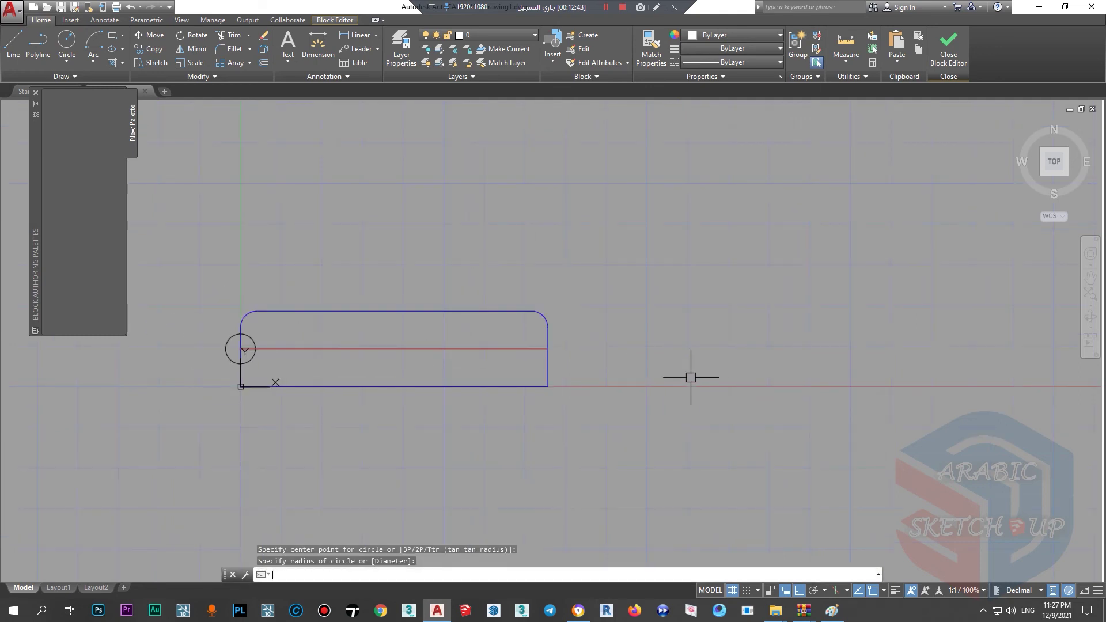
pyautogui.press('Return')
pyautogui.click(548, 349)
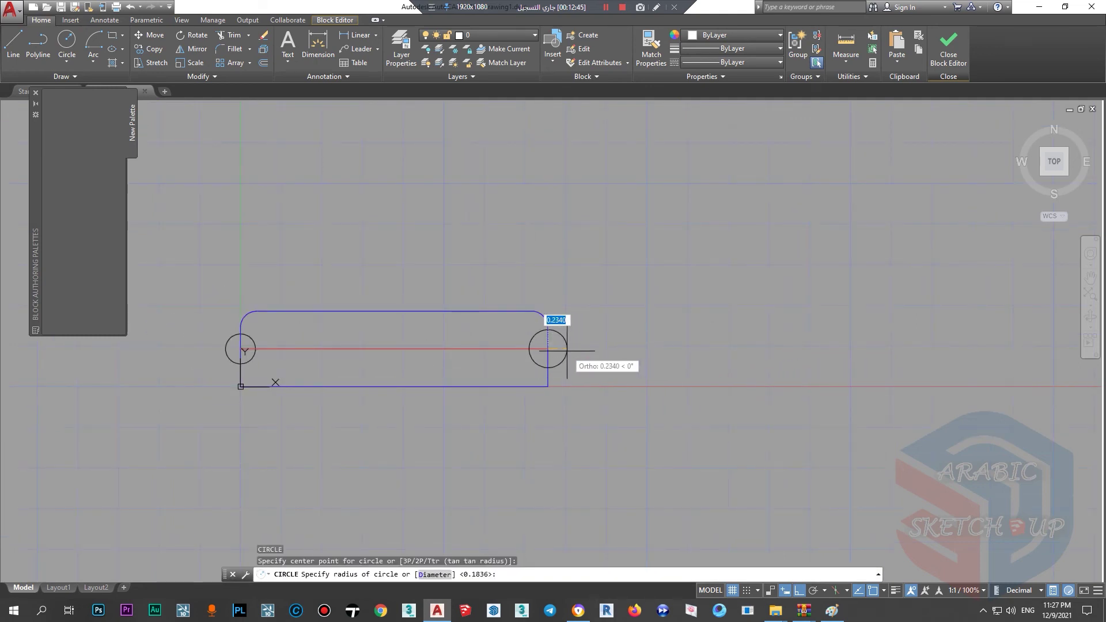
pyautogui.click(567, 350)
pyautogui.click(948, 47)
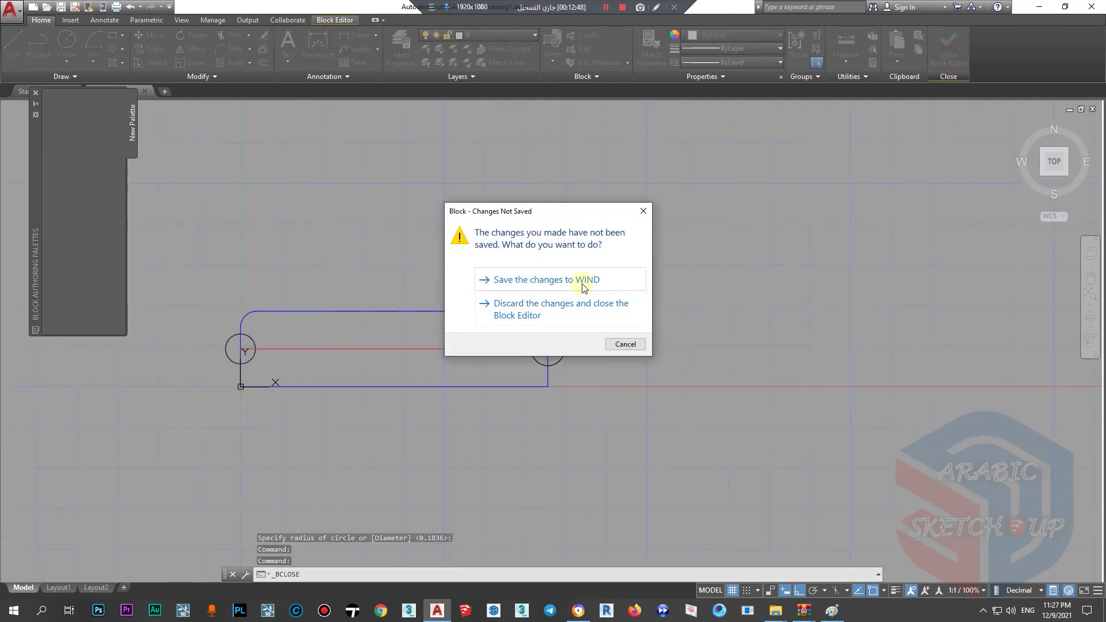
pyautogui.click(583, 280)
pyautogui.scroll(-2, 572, 306)
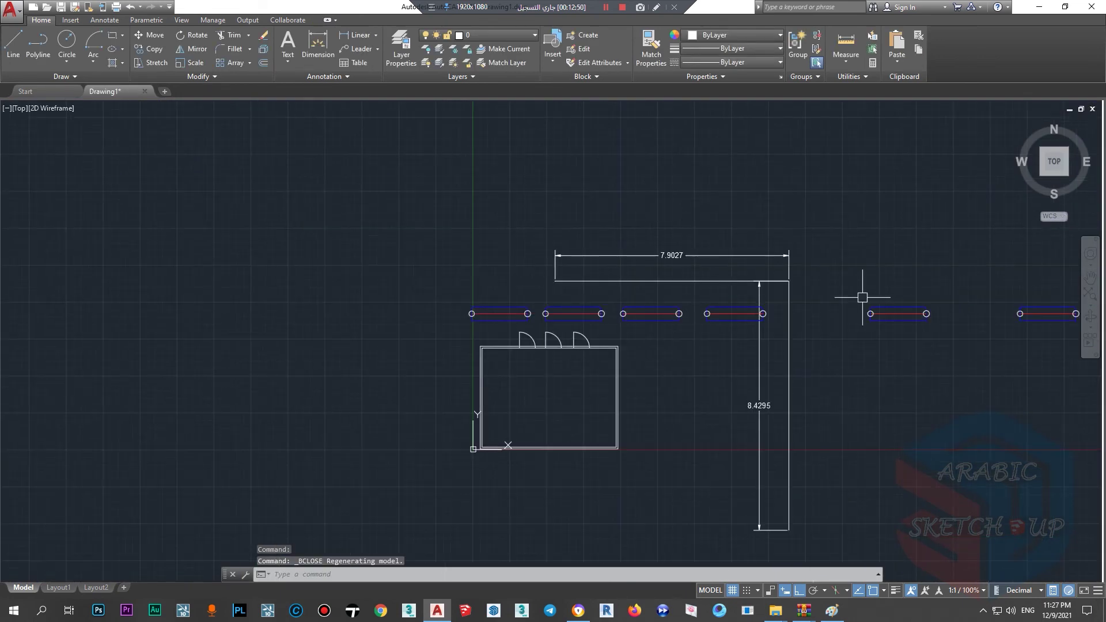
# Step: Pan to the right-hand door and select the door block
pyautogui.moveTo(862, 297); pyautogui.dragTo(716, 303, button='middle')
pyautogui.scroll(5, 703, 328)
pyautogui.scroll(-2, 807, 310)
pyautogui.scroll(-4, 518, 339)
pyautogui.scroll(1, 445, 309)
pyautogui.scroll(1, 395, 279)
pyautogui.scroll(-3, 370, 316)
pyautogui.scroll(2, 358, 371)
pyautogui.scroll(4, 357, 345)
pyautogui.scroll(-3, 429, 259)
pyautogui.click(461, 261)
pyautogui.scroll(3, 460, 264)
pyautogui.scroll(-3, 456, 291)
# Step: Copy the door twice, placing one copy inside the room and one below it
pyautogui.write('co')
pyautogui.press('Return')
pyautogui.scroll(2, 449, 323)
pyautogui.click(478, 254)
pyautogui.click(478, 313)
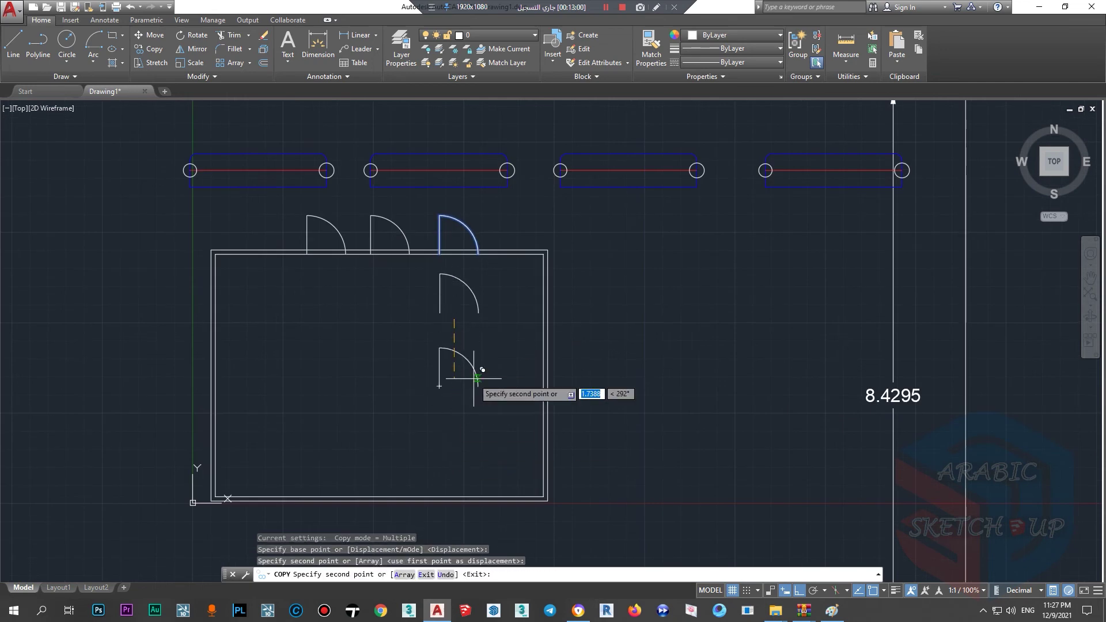
pyautogui.scroll(-2, 487, 340)
pyautogui.click(491, 416)
pyautogui.press('Escape')
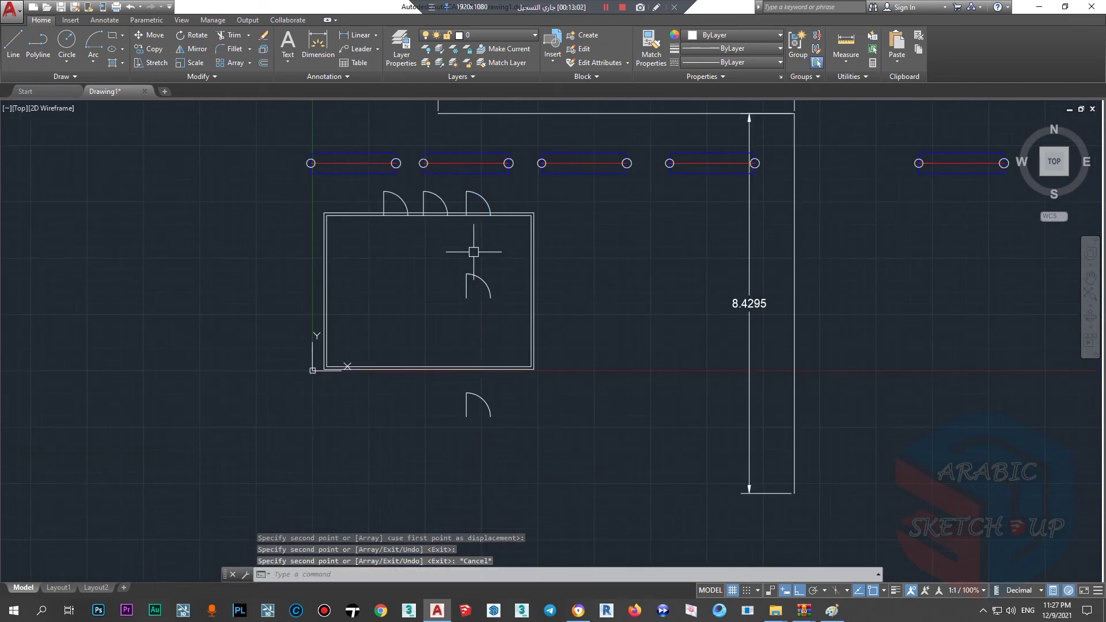
# Step: Open the DOOR4 block definition for editing
pyautogui.scroll(2, 479, 205)
pyautogui.scroll(3, 487, 197)
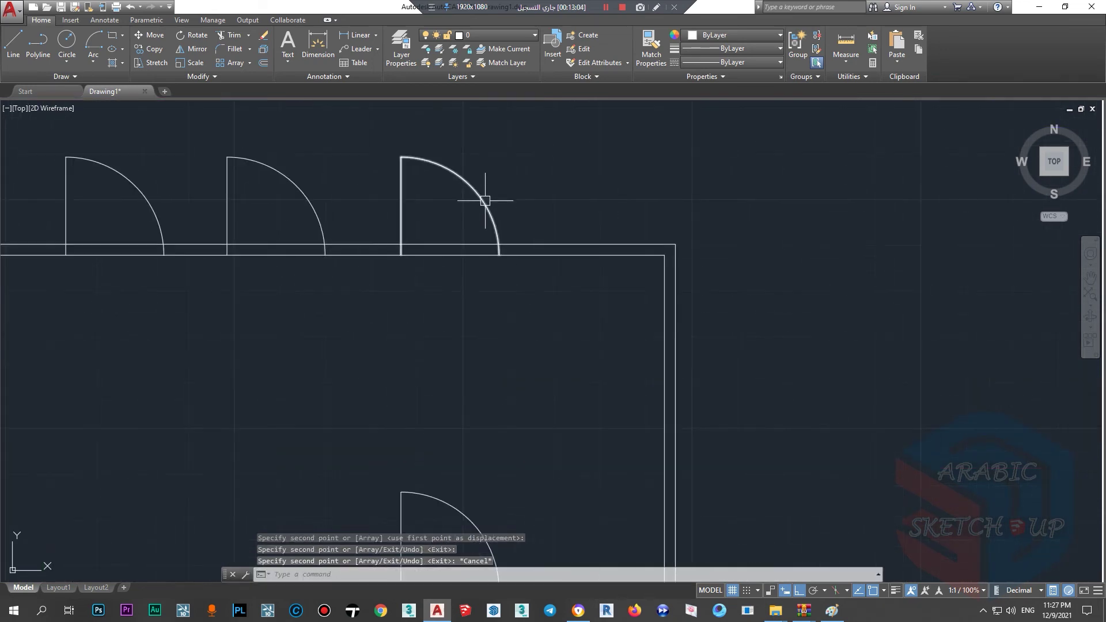
pyautogui.doubleClick(485, 200)
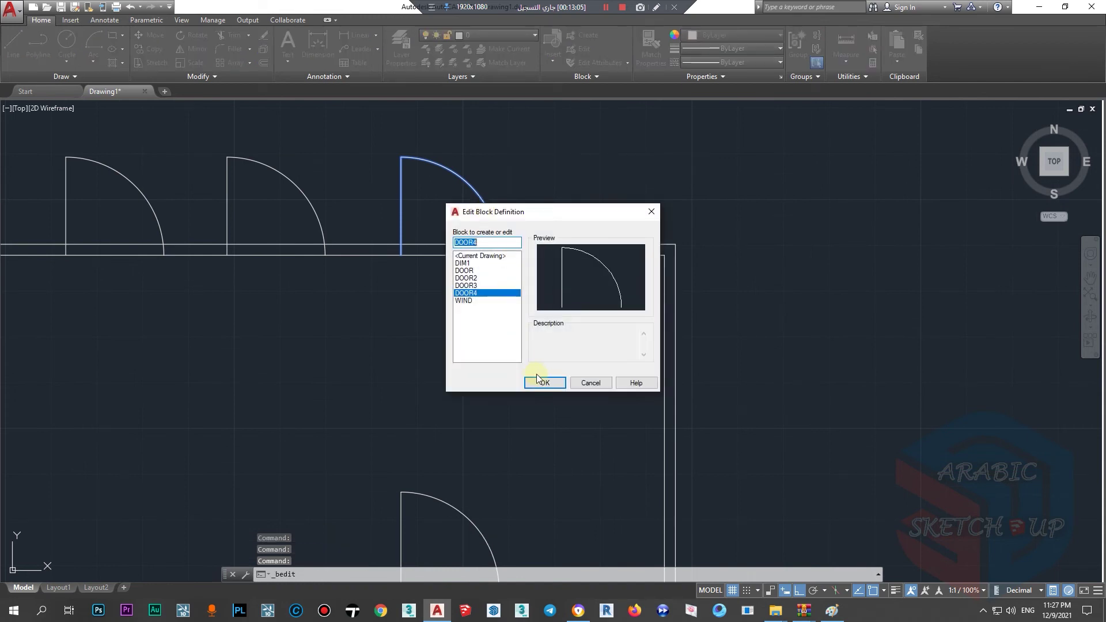
# Step: Colour DOOR4's arc and leaf line green 88,186,72 in the Block Editor
pyautogui.click(544, 383)
pyautogui.moveTo(749, 529); pyautogui.dragTo(249, 107)
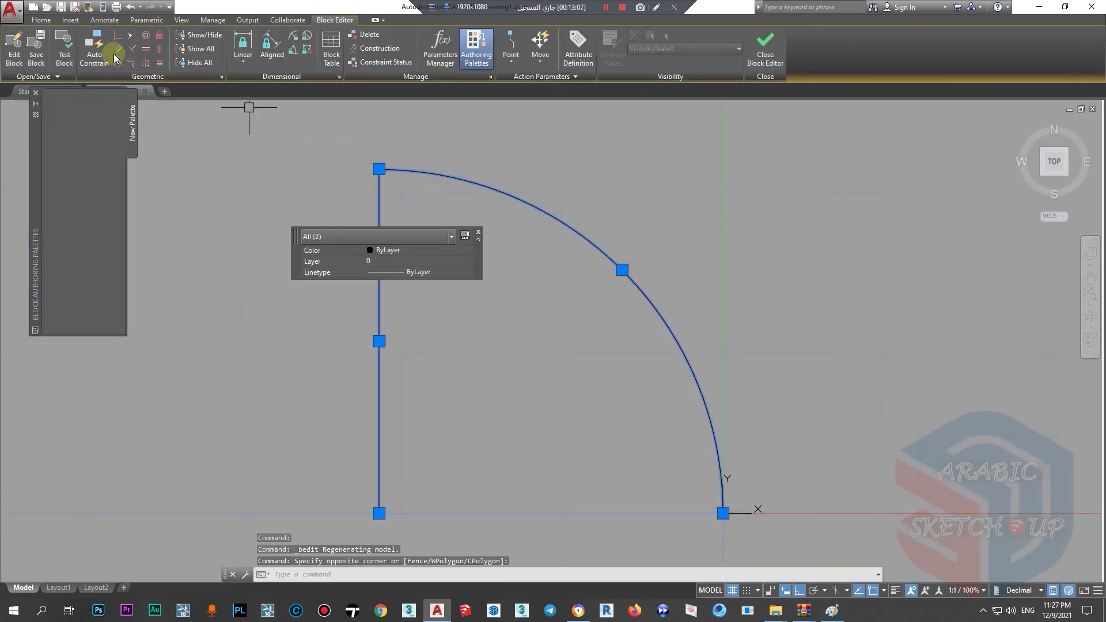
pyautogui.click(42, 21)
pyautogui.click(725, 35)
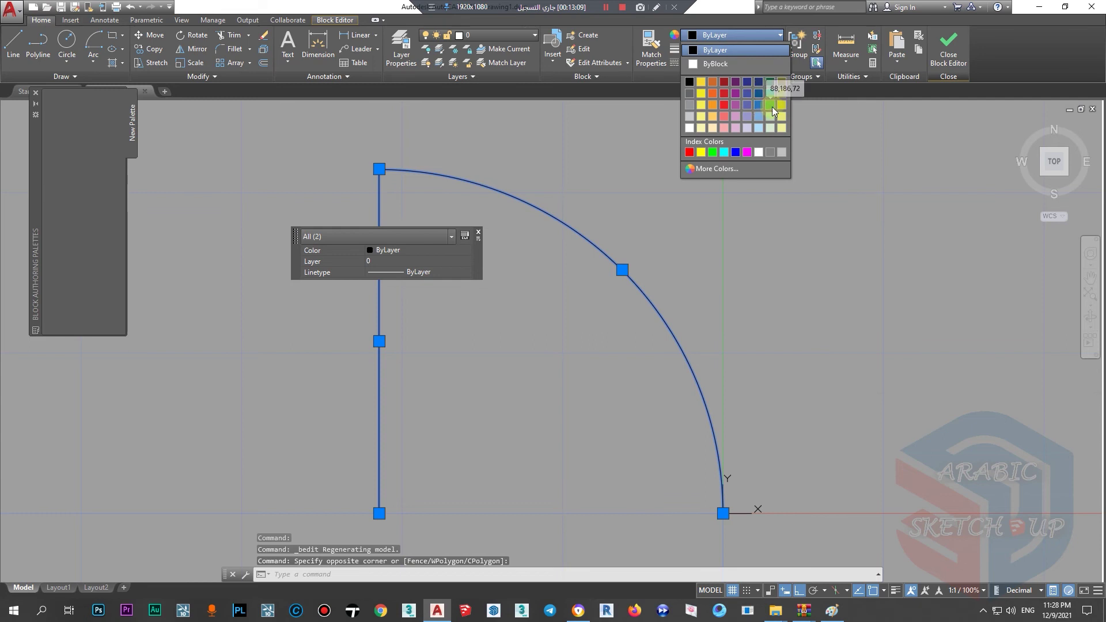
pyautogui.click(772, 107)
# Step: Slant the door leaf by moving its end grip, then save changes to DOOR4
pyautogui.scroll(-2, 486, 267)
pyautogui.click(414, 422)
pyautogui.click(505, 423)
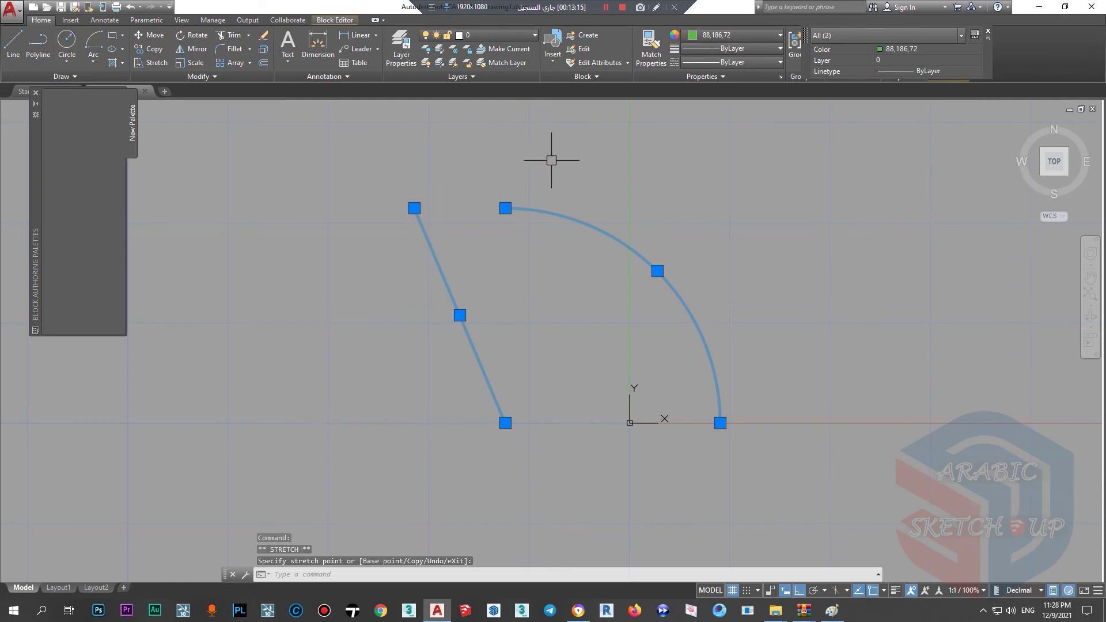
pyautogui.press('Escape')
pyautogui.press('Escape')
pyautogui.click(948, 45)
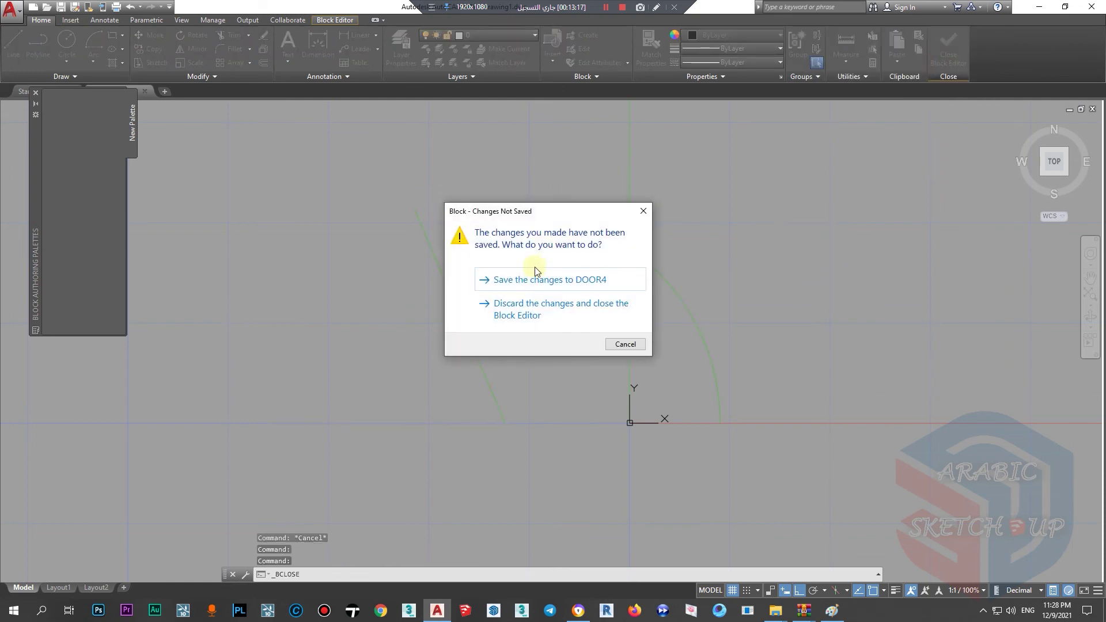
pyautogui.click(536, 280)
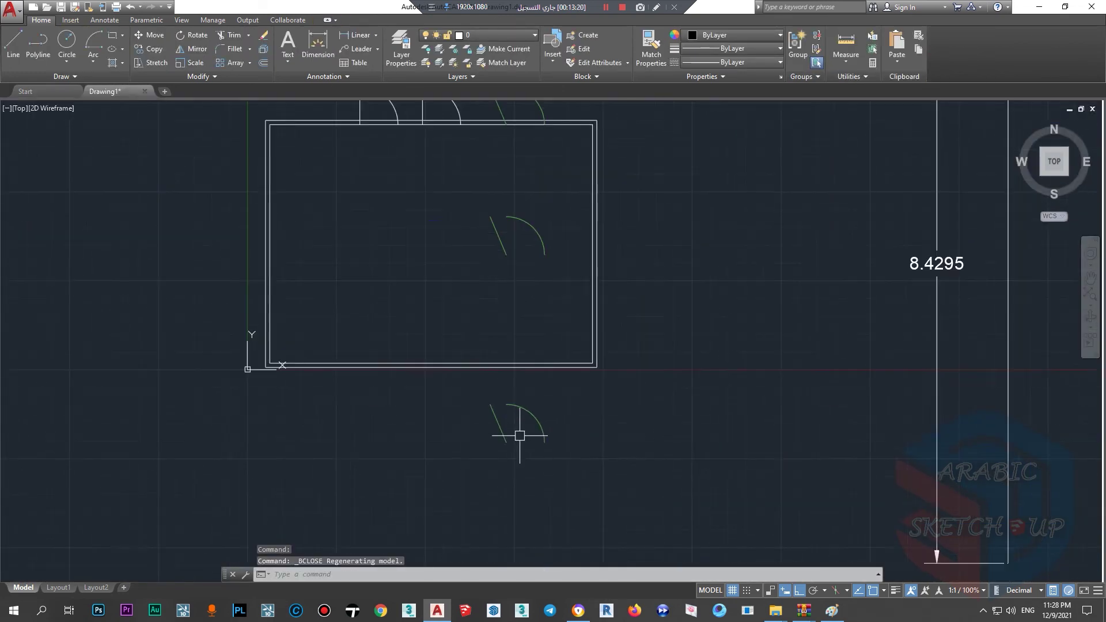
# Step: Explode the leftmost window block in the top row
pyautogui.scroll(-2, 511, 407)
pyautogui.scroll(2, 508, 236)
pyautogui.scroll(-4, 452, 328)
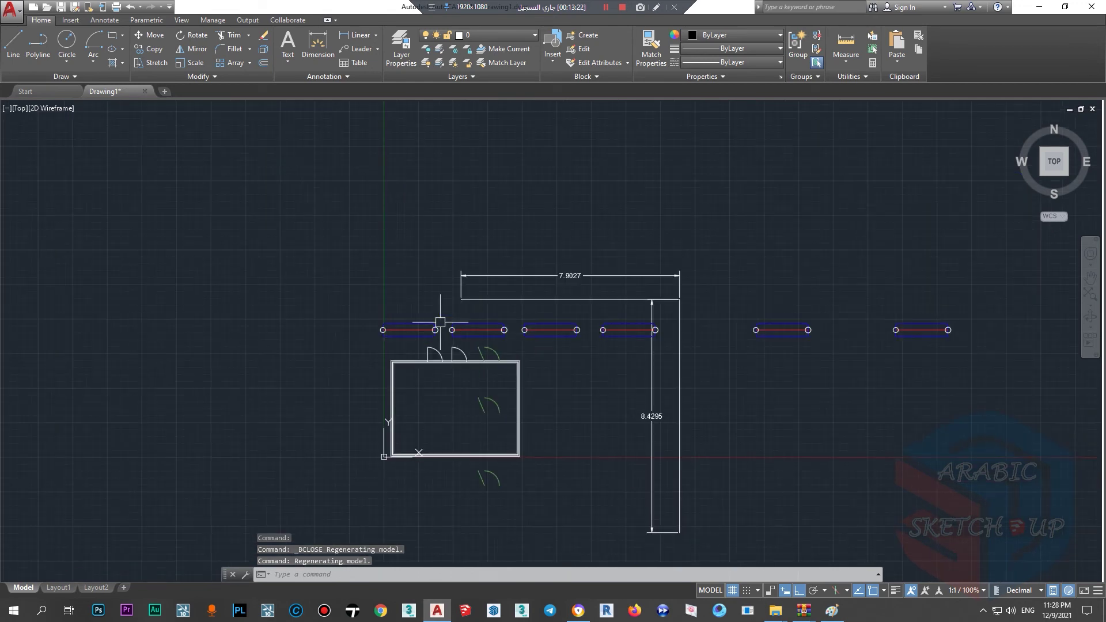
pyautogui.scroll(4, 427, 319)
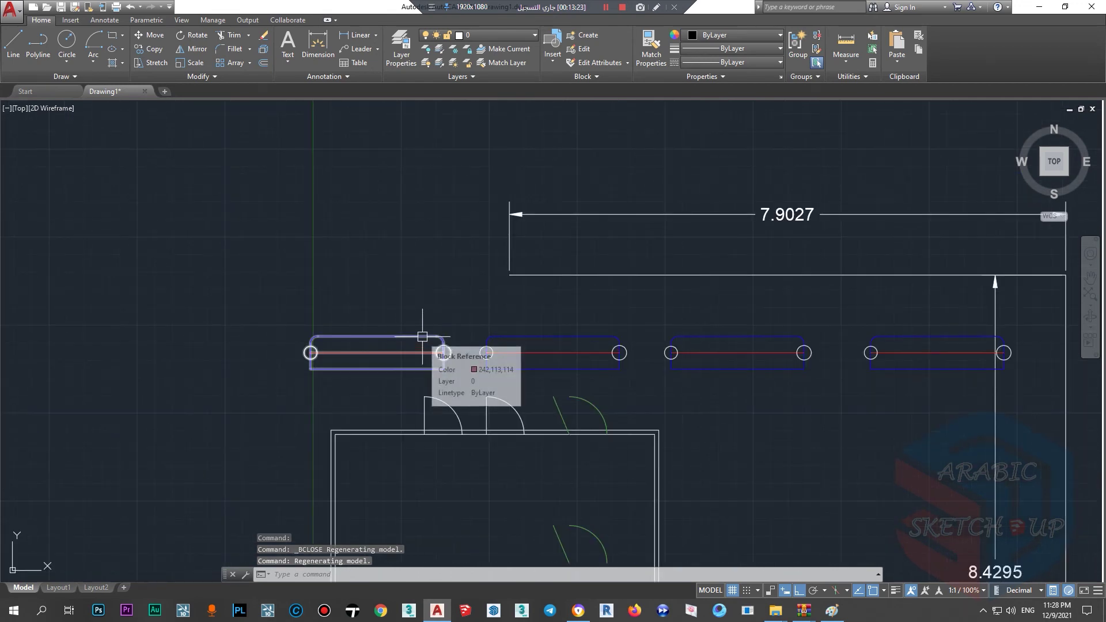
pyautogui.click(422, 340)
pyautogui.rightClick(423, 341)
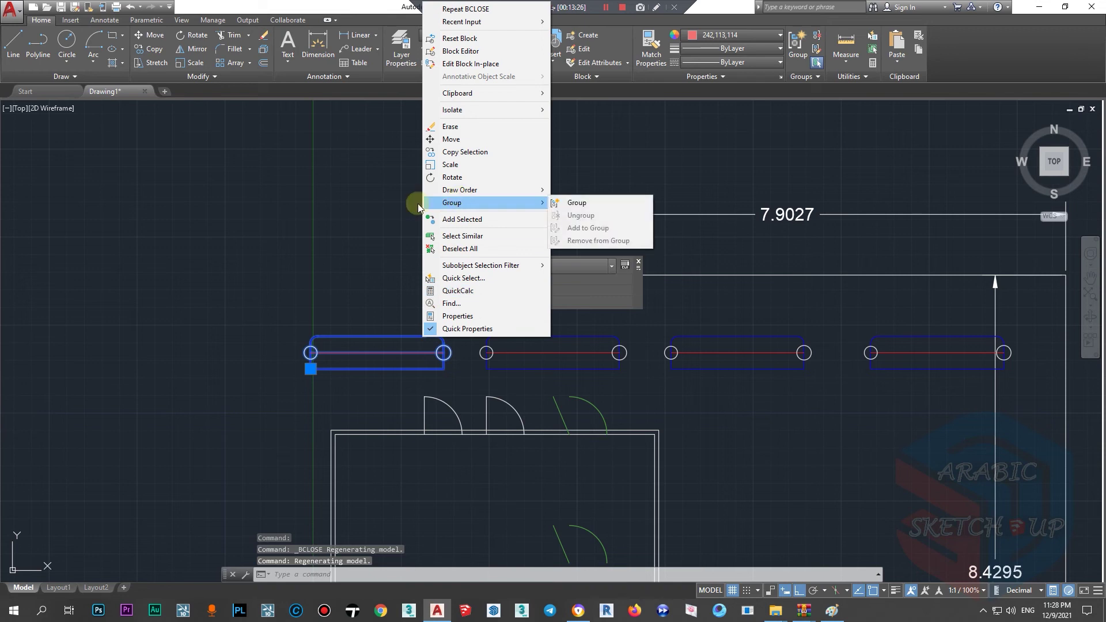
pyautogui.click(358, 185)
pyautogui.click(263, 48)
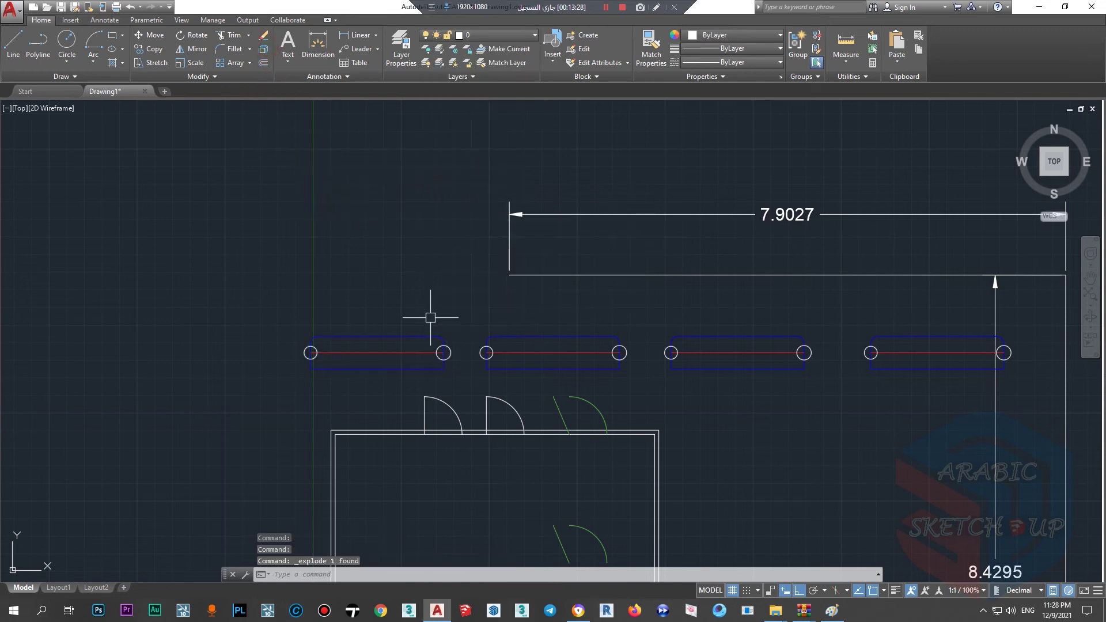
# Step: Move the exploded window's top line lower using its midpoint grip
pyautogui.click(380, 337)
pyautogui.scroll(3, 380, 352)
pyautogui.click(368, 311)
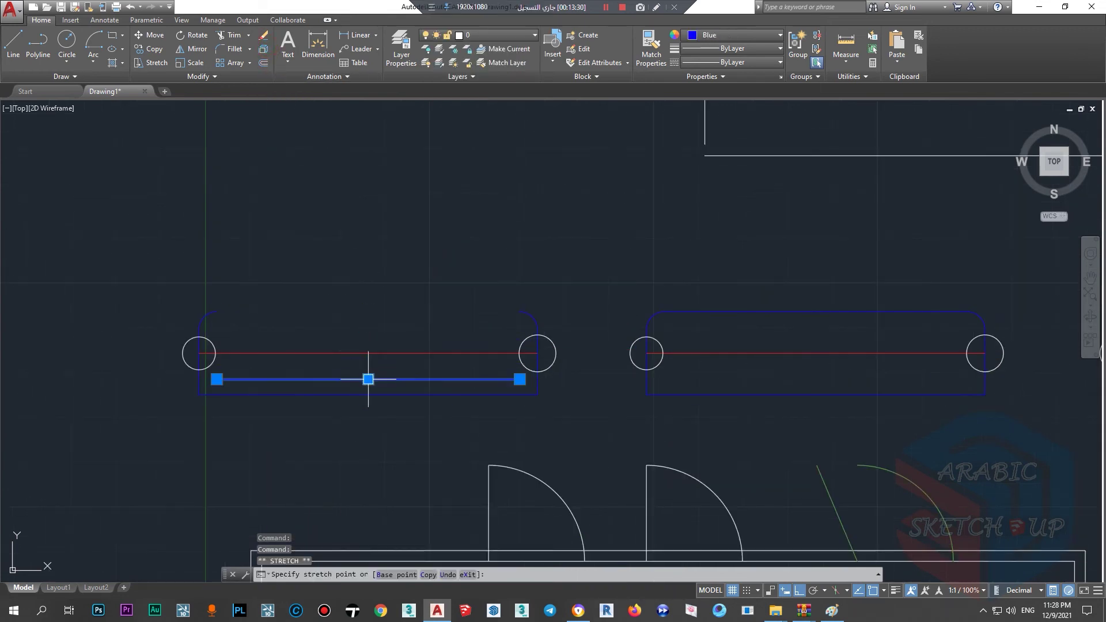
pyautogui.click(359, 369)
pyautogui.press('Escape')
# Step: Window-select the nine exploded pieces and start the BLOCK command with B
pyautogui.click(551, 291)
pyautogui.click(140, 405)
pyautogui.write('BLOSD')
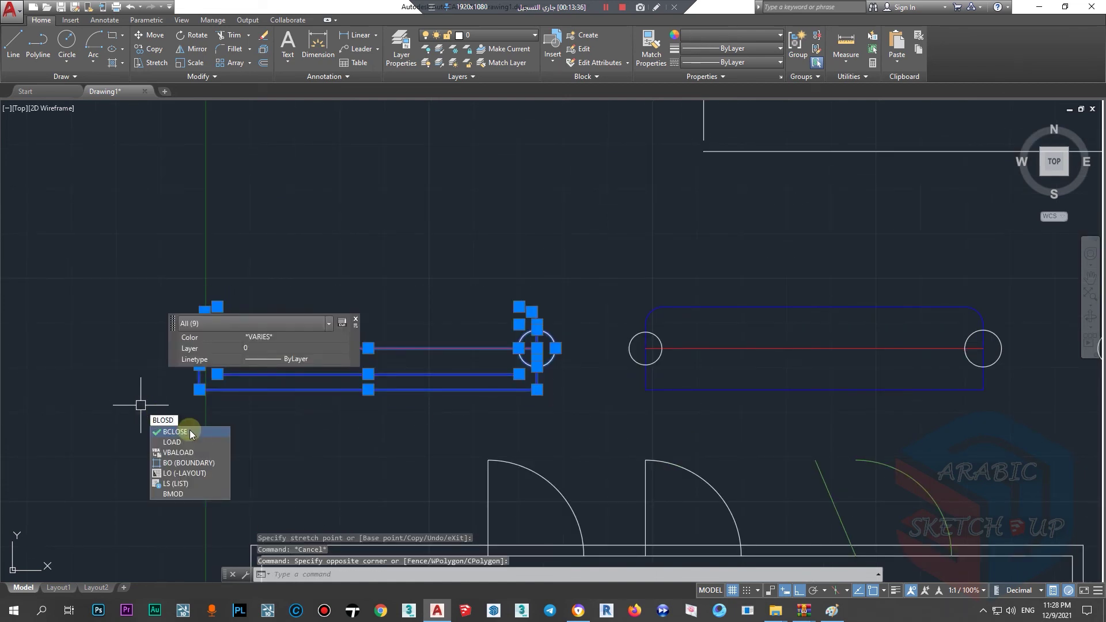
pyautogui.press('BackSpace')
pyautogui.press('BackSpace')
pyautogui.press('BackSpace')
pyautogui.press('BackSpace')
pyautogui.press('BackSpace')
pyautogui.write('b')
pyautogui.press('Return')
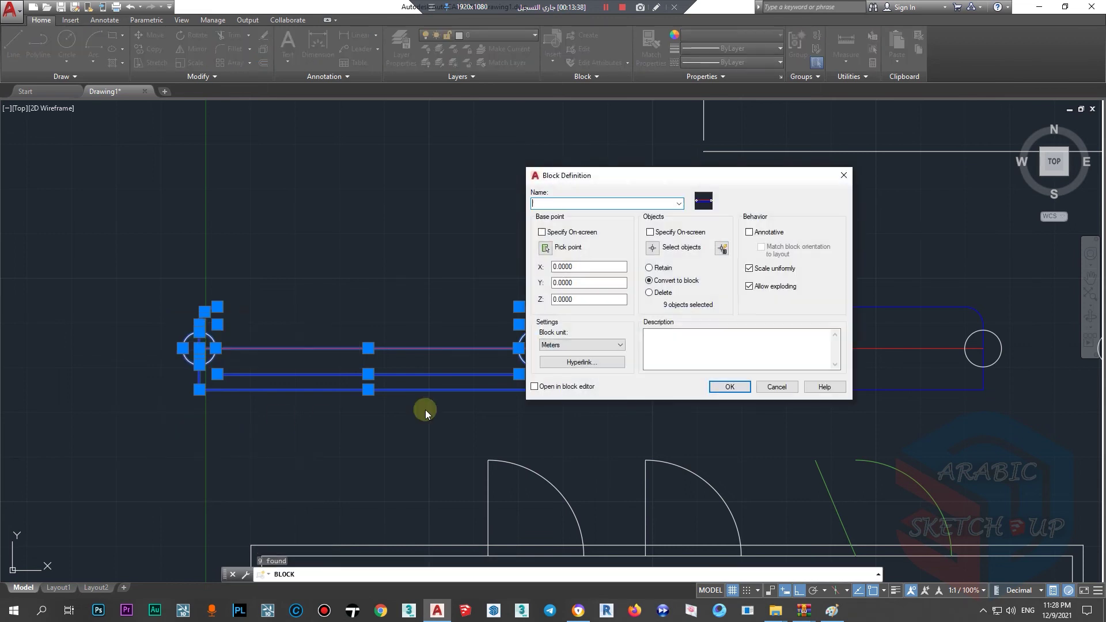
# Step: Create block DSD with its base point at the lower-left end
pyautogui.click(545, 248)
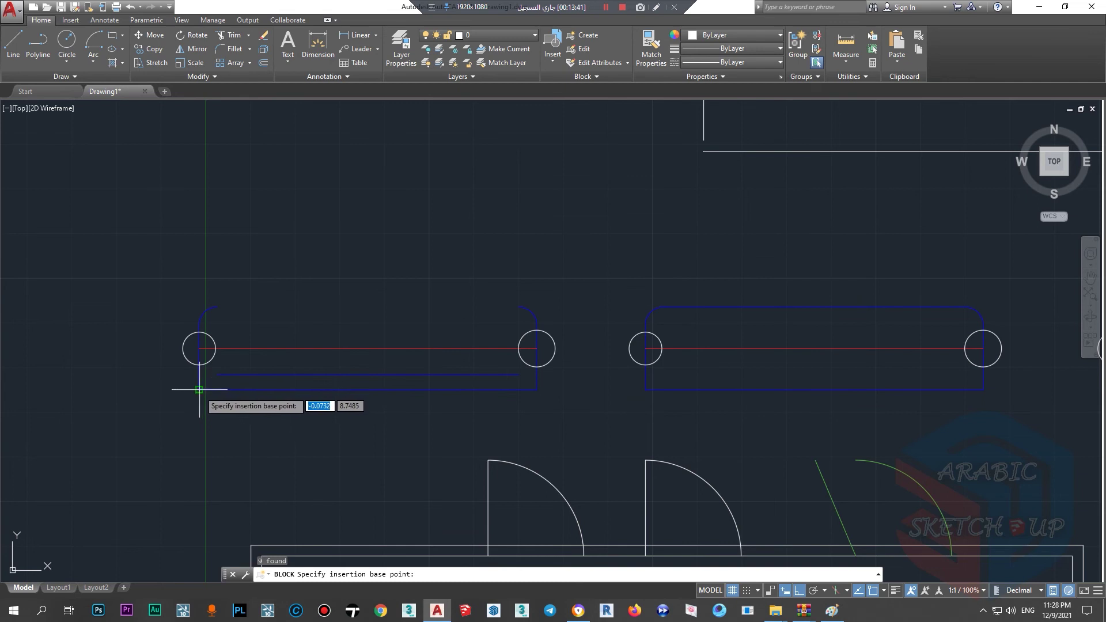
pyautogui.click(199, 389)
pyautogui.click(729, 386)
pyautogui.scroll(-2, 633, 366)
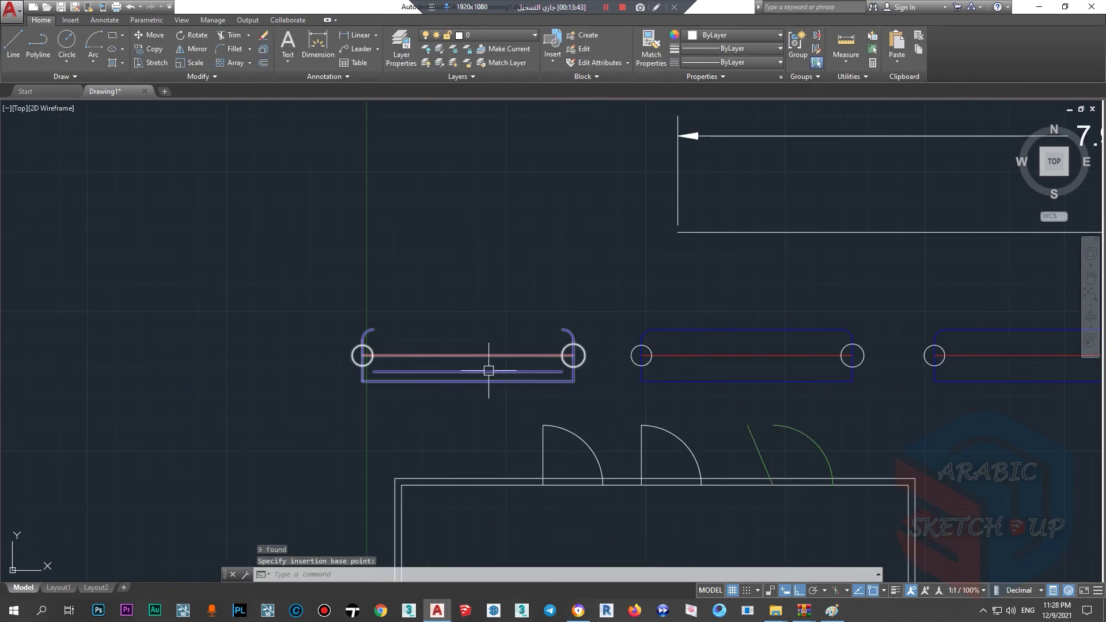
pyautogui.scroll(-2, 368, 346)
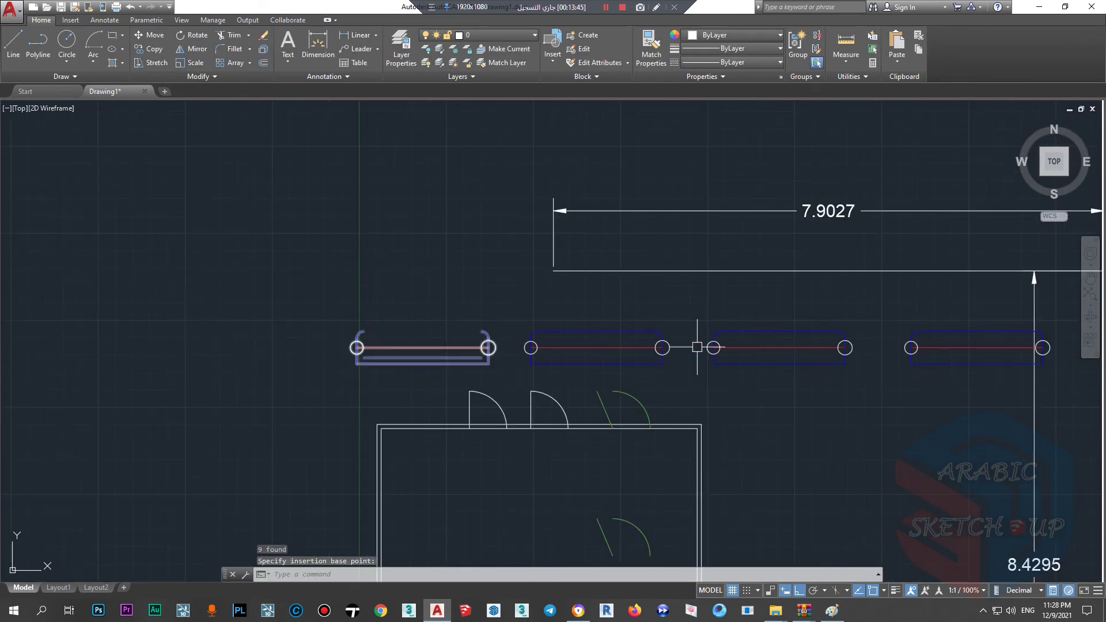
pyautogui.scroll(-1, 482, 343)
pyautogui.scroll(2, 466, 351)
# Step: Select the new DSD block to check its properties, then adjust the view
pyautogui.click(446, 356)
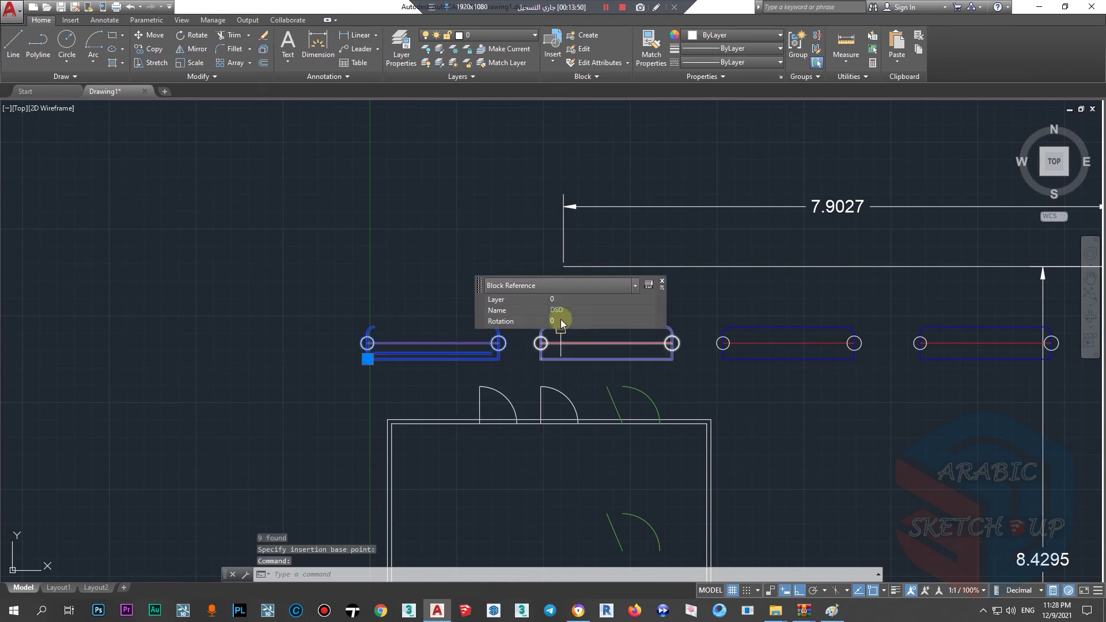
pyautogui.moveTo(557, 316); pyautogui.dragTo(392, 299, button='middle')
pyautogui.press('Escape')
pyautogui.scroll(-2, 444, 347)
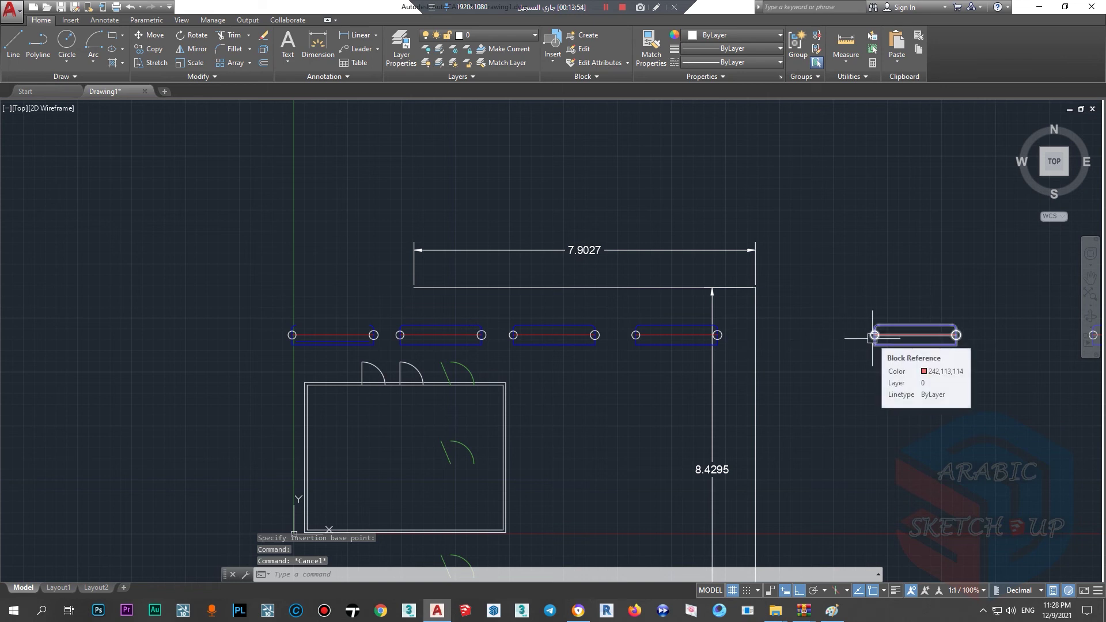
pyautogui.scroll(-3, 346, 368)
pyautogui.scroll(3, 401, 372)
pyautogui.scroll(-2, 404, 302)
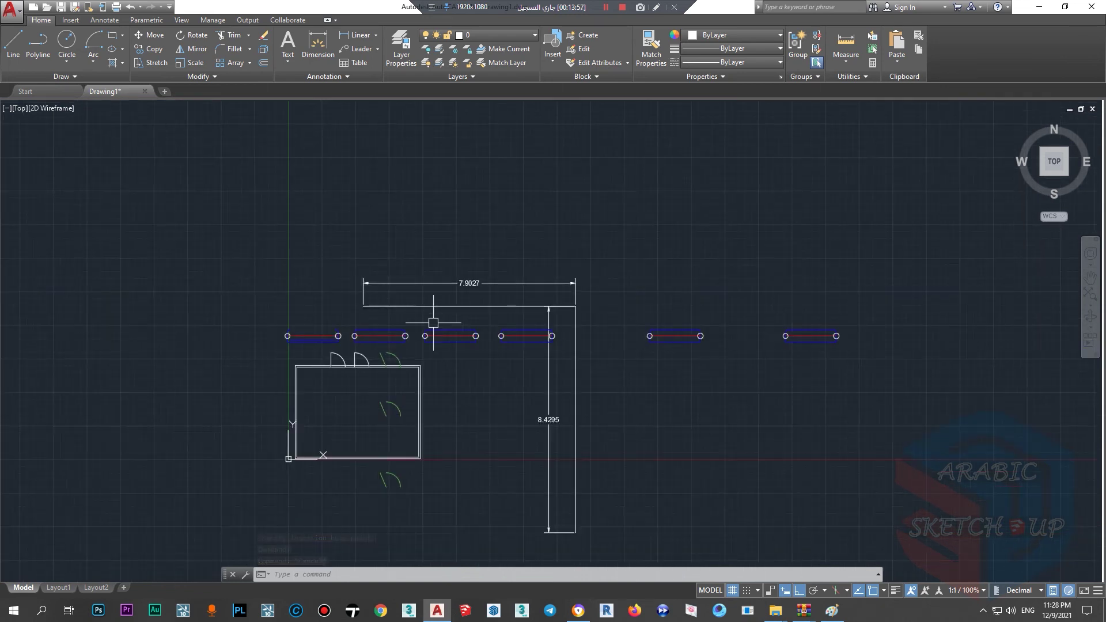
# Step: Minimize AutoCAD and open BLOCKS.dwg from the Autocad Blocks Library archive on the desktop
pyautogui.click(1040, 7)
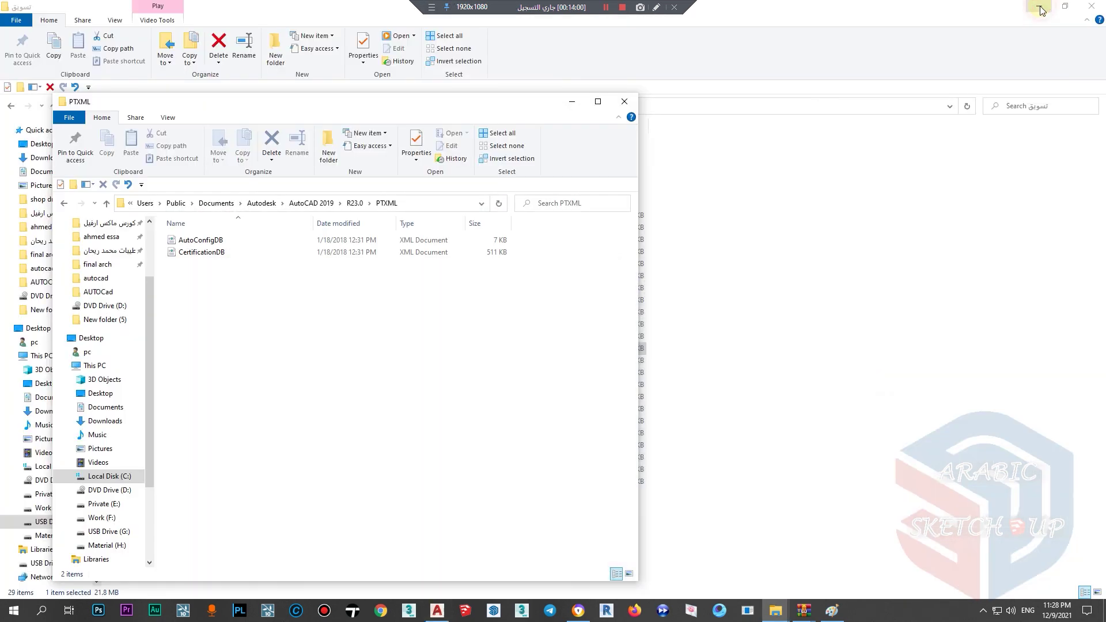
pyautogui.click(1040, 11)
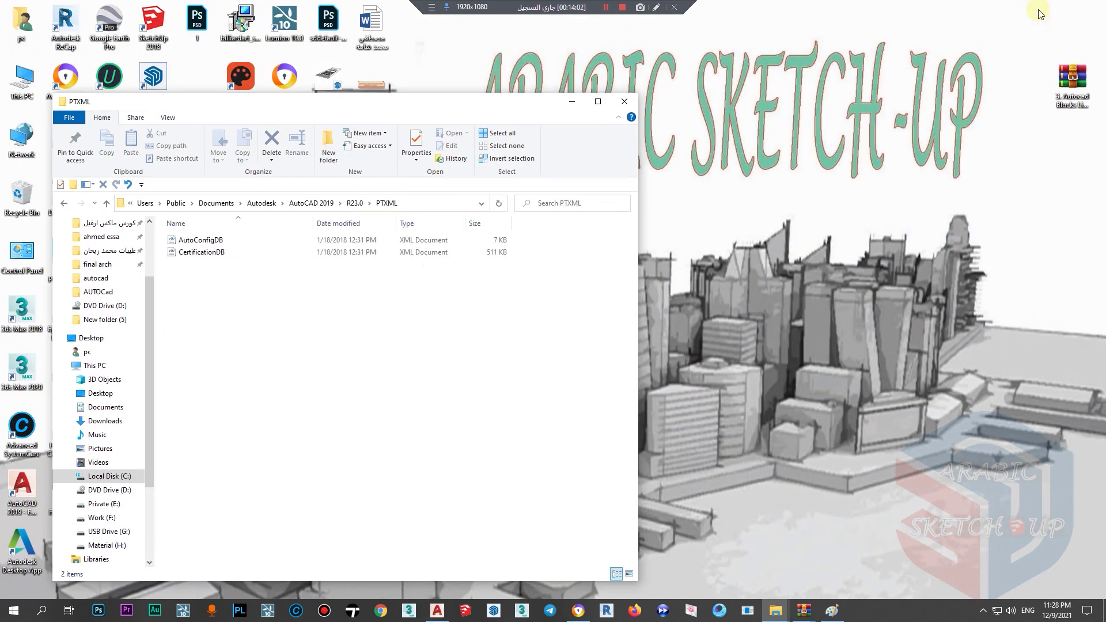
pyautogui.doubleClick(1072, 81)
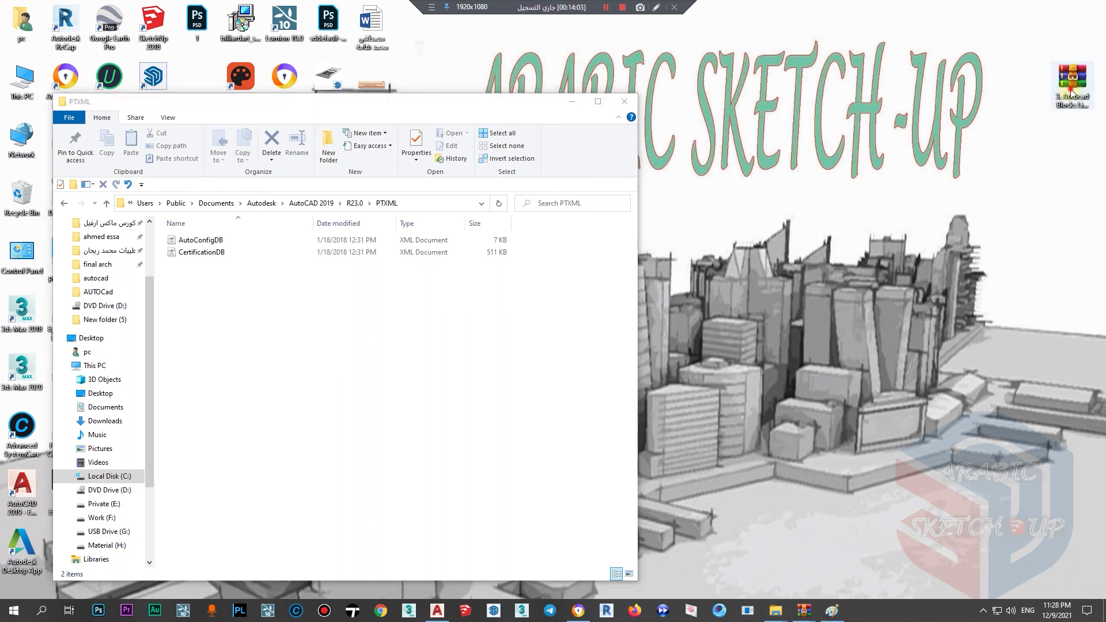
pyautogui.doubleClick(694, 259)
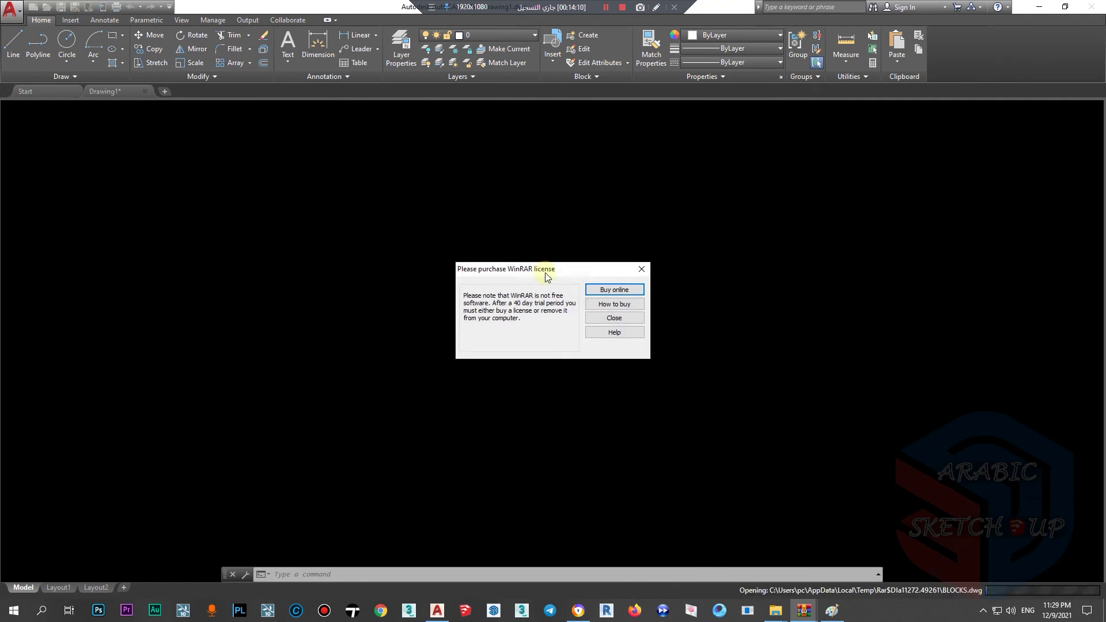
# Step: Close the WinRAR licence reminder and the Missing SHX Files warning
pyautogui.click(610, 316)
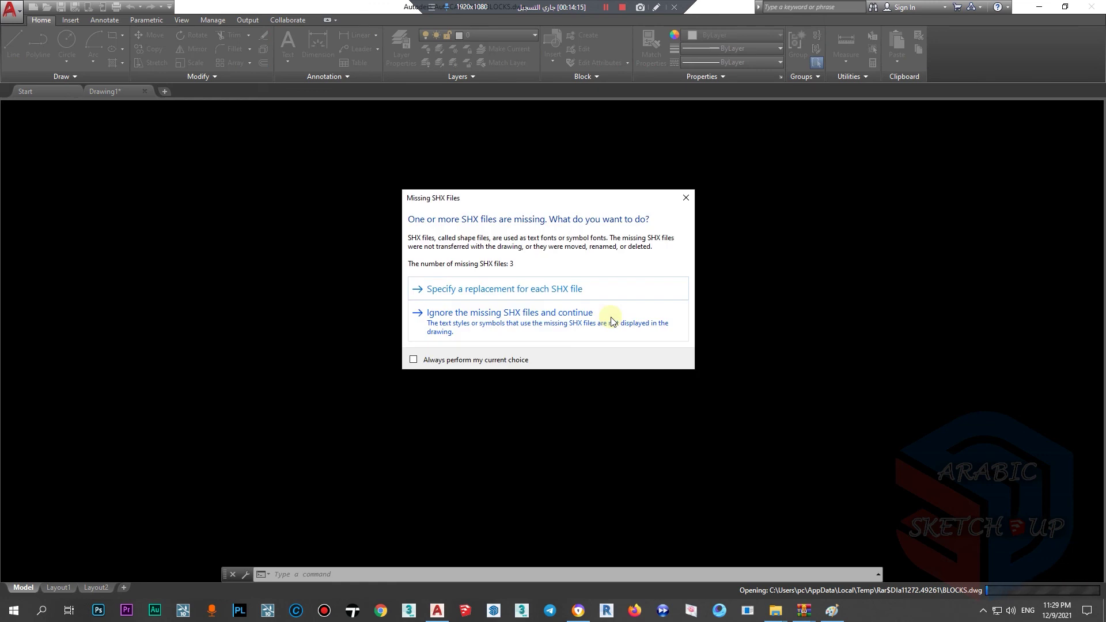
pyautogui.click(685, 199)
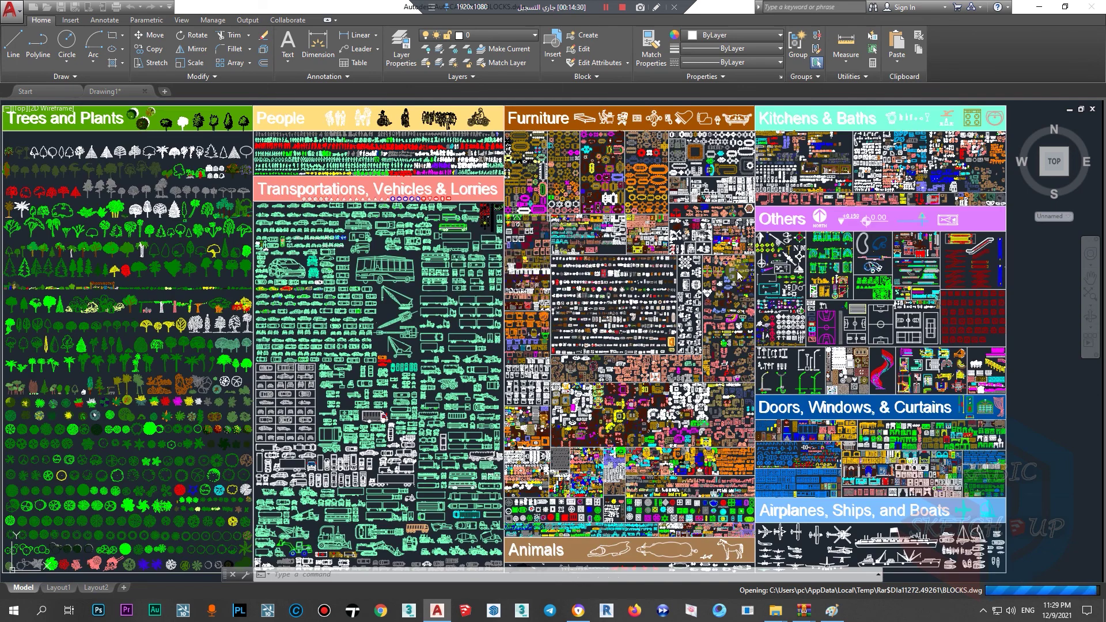
# Step: Dismiss the AEC objects, acad.lsp and unresolved-reference notices
pyautogui.click(624, 327)
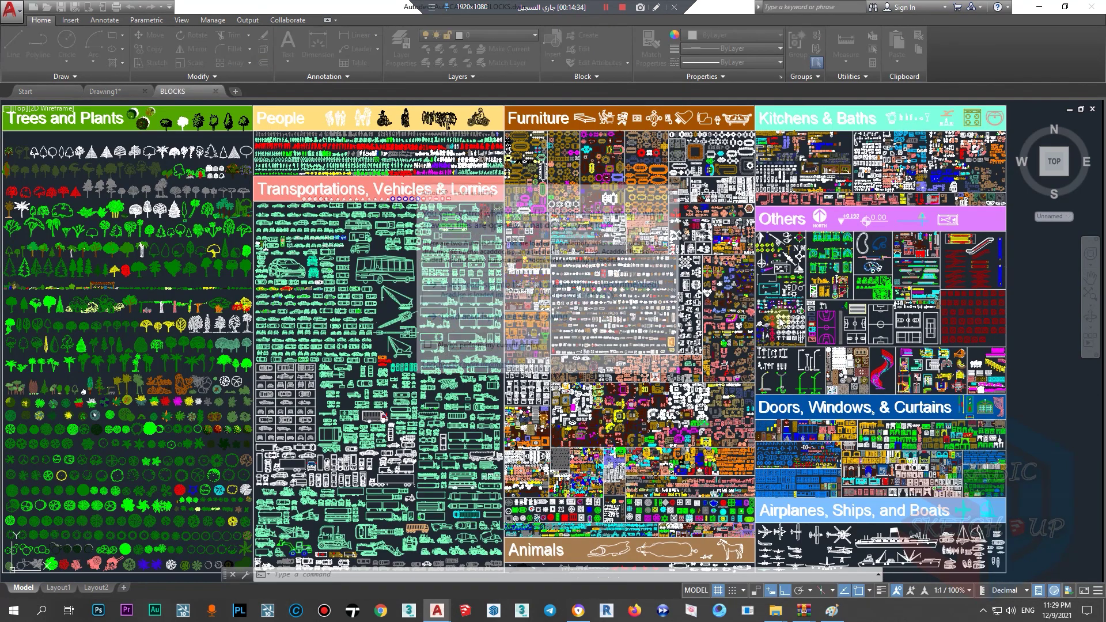
pyautogui.click(671, 190)
pyautogui.click(685, 213)
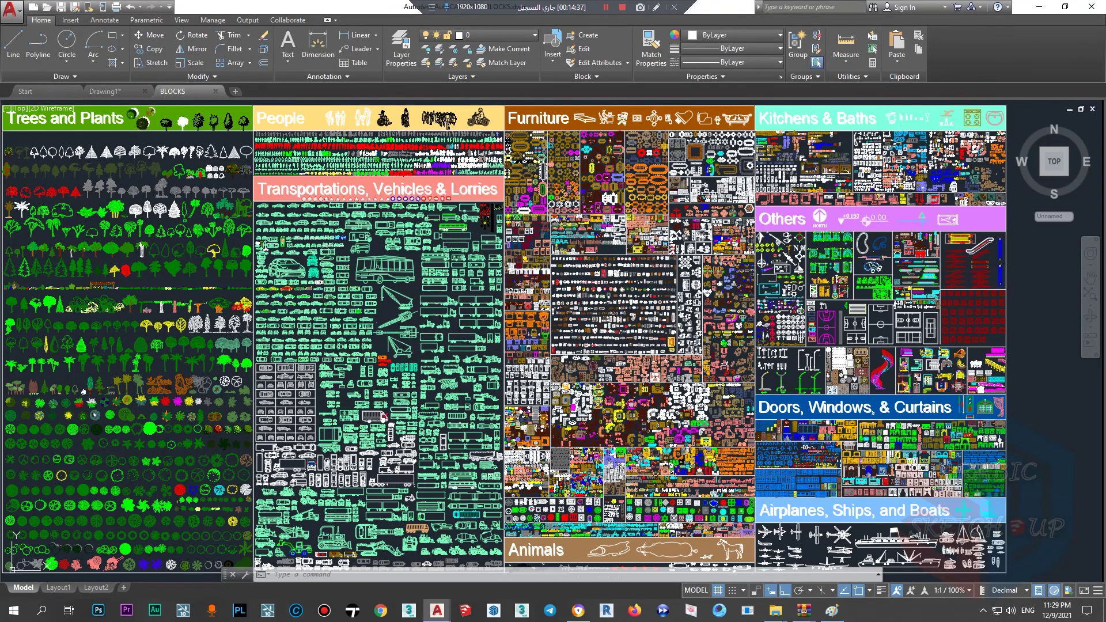
# Step: Select the blue table-23 dining table block and copy it to the clipboard
pyautogui.scroll(3, 705, 259)
pyautogui.scroll(2, 705, 259)
pyautogui.scroll(5, 705, 259)
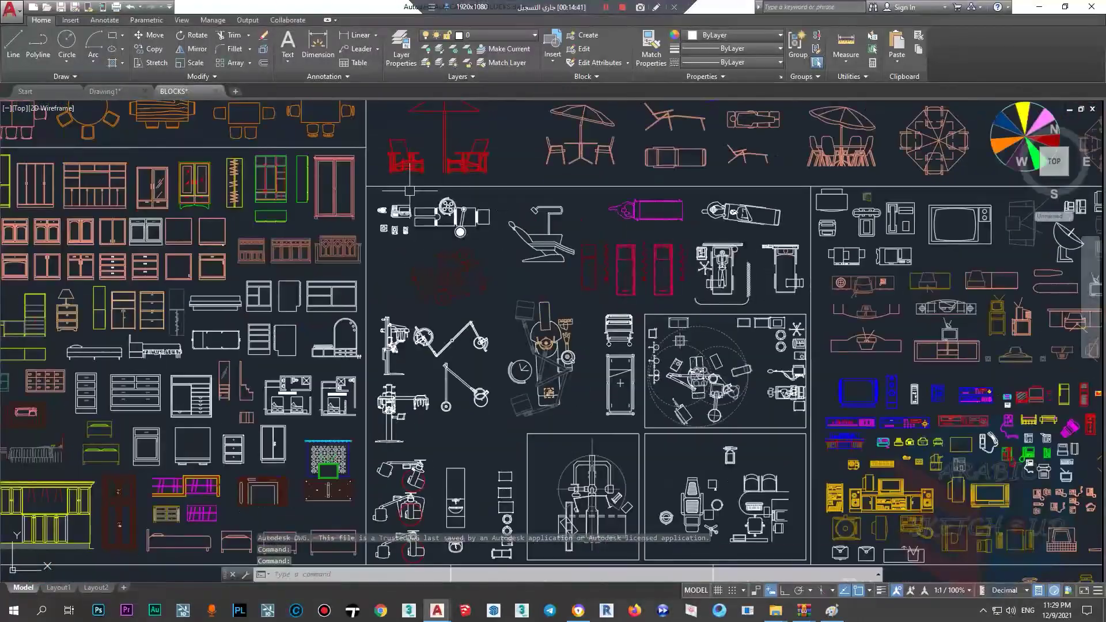
pyautogui.scroll(2, 432, 242)
pyautogui.scroll(2, 455, 288)
pyautogui.click(423, 280)
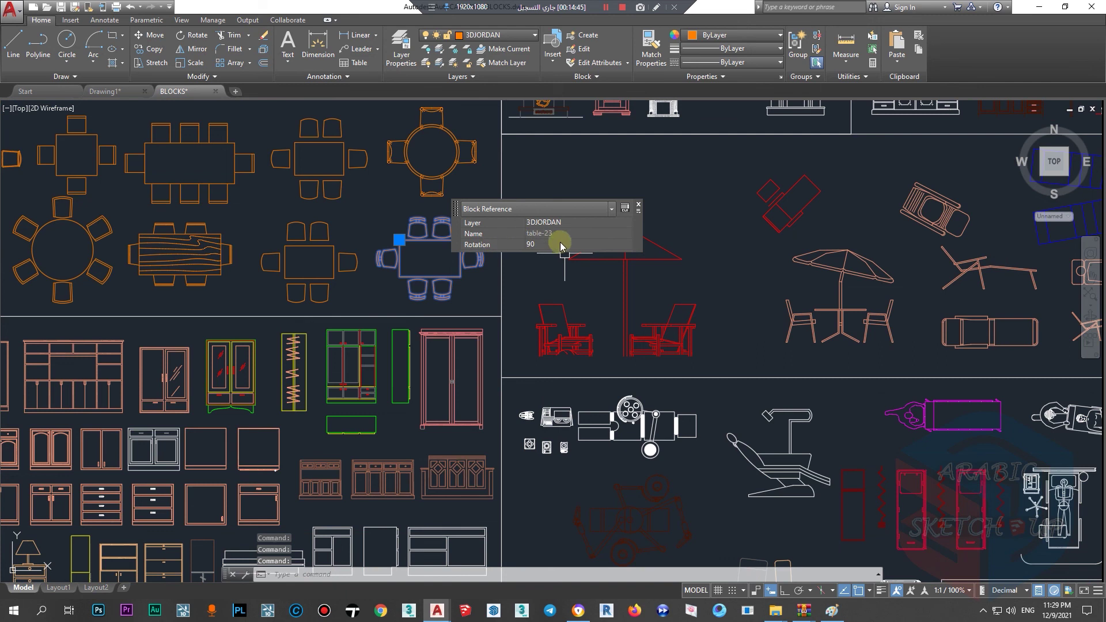
pyautogui.press('Escape')
pyautogui.click(440, 284)
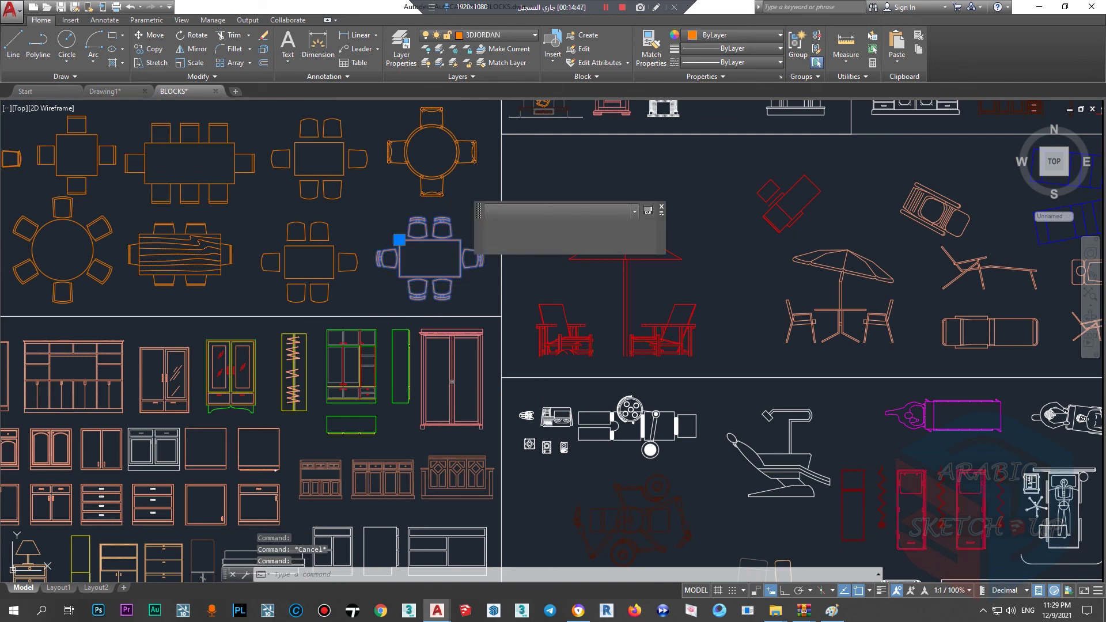
pyautogui.hotkey('ctrl', 'c')
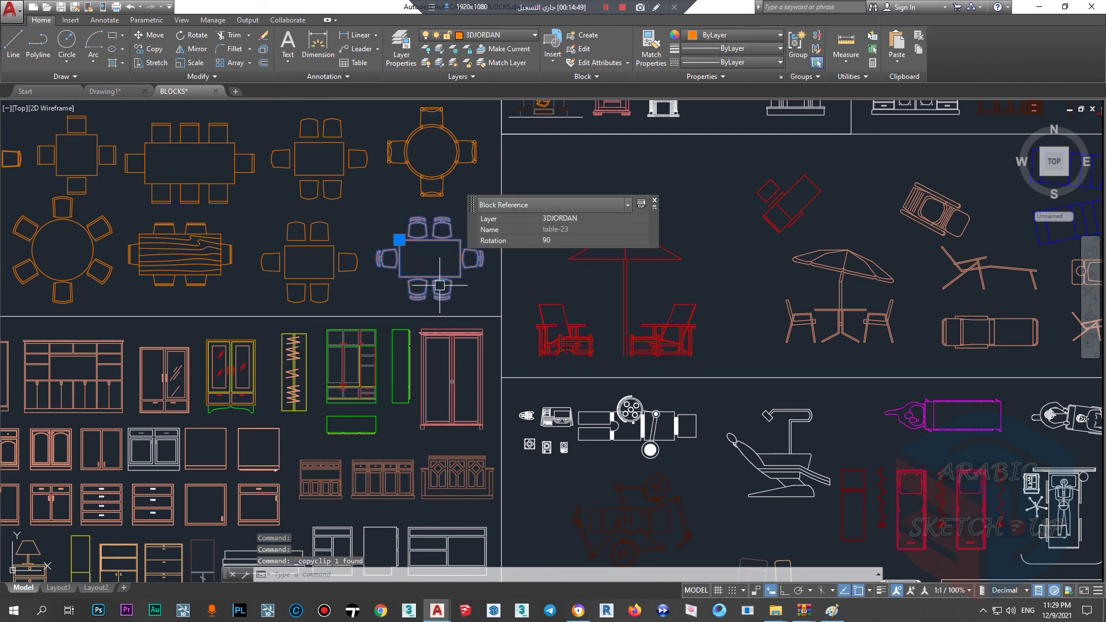
# Step: Paste the copied table block into Drawing1, placing it right of the room
pyautogui.click(104, 91)
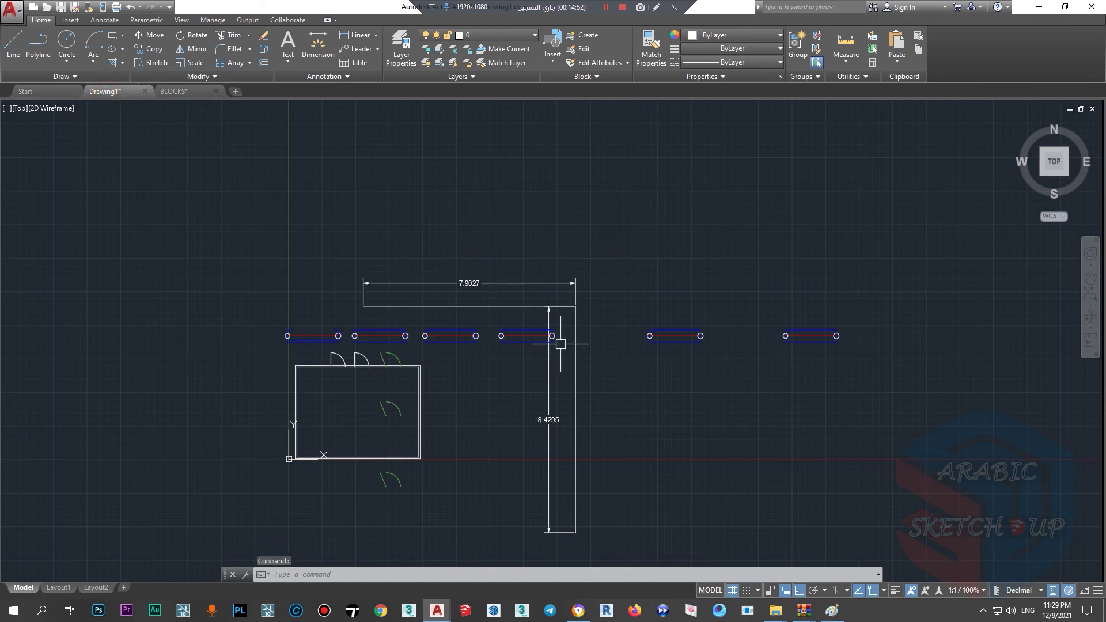
pyautogui.hotkey('ctrl', 'v')
pyautogui.scroll(2, 461, 390)
pyautogui.scroll(3, 469, 383)
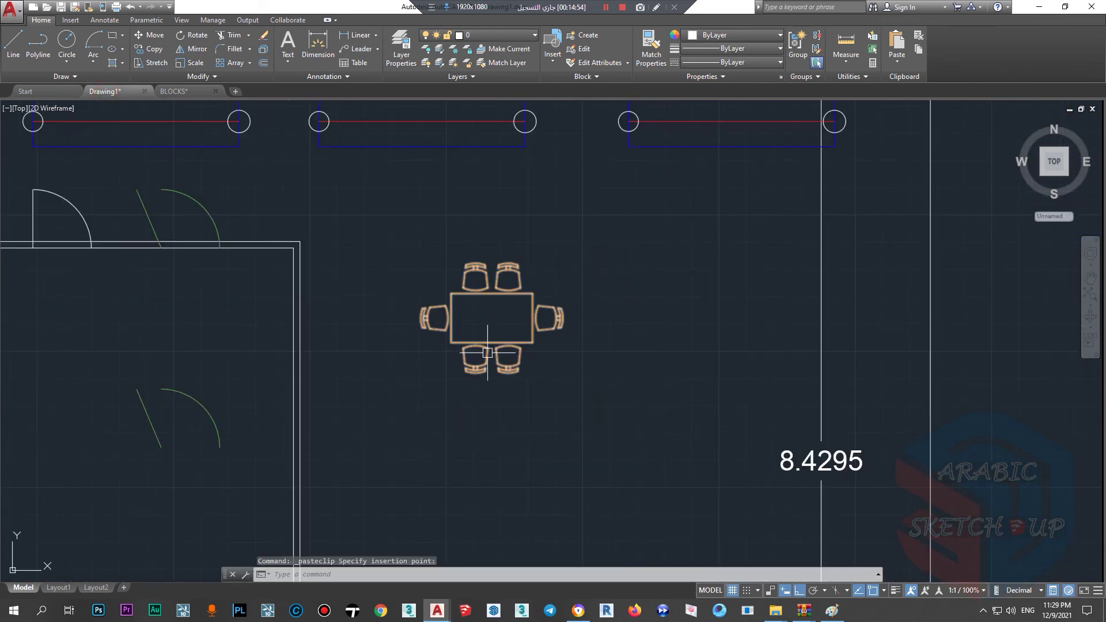
pyautogui.scroll(-3, 483, 355)
pyautogui.scroll(3, 438, 242)
pyautogui.click(464, 240)
pyautogui.scroll(-1, 435, 278)
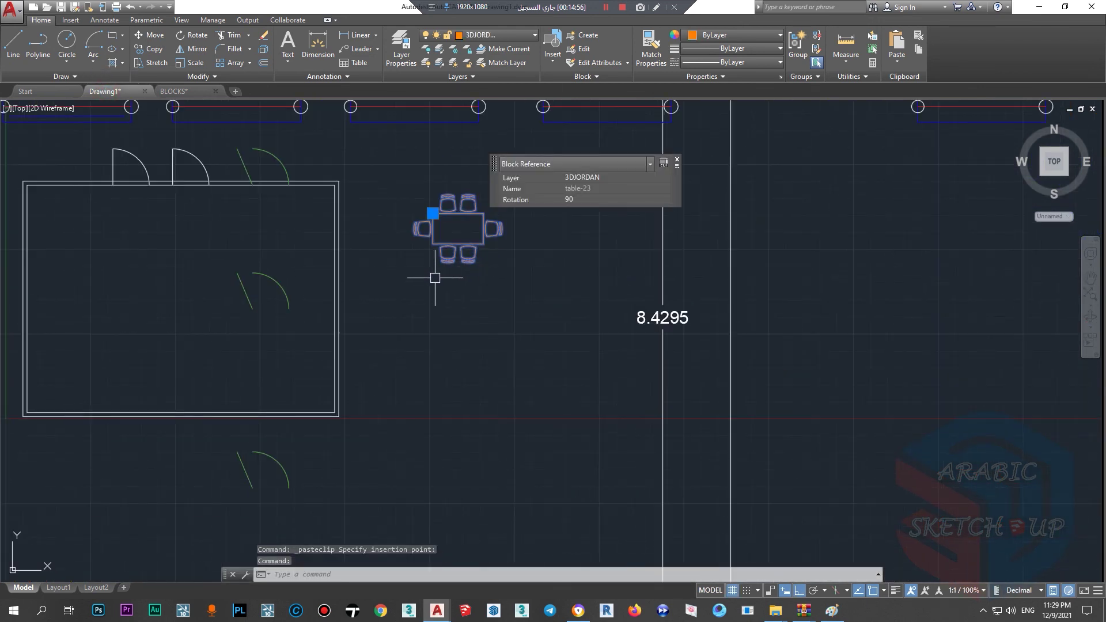
pyautogui.scroll(-1, 435, 277)
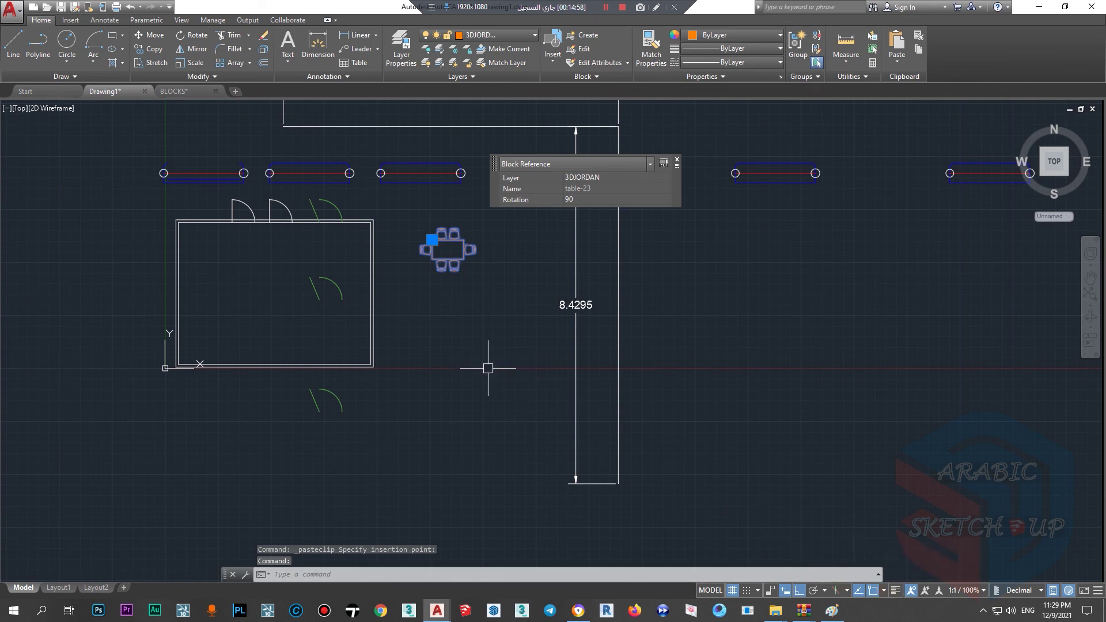
# Step: With Ortho on, copy the table three times downward into a column of four
pyautogui.click(1063, 599)
pyautogui.write('cp')
pyautogui.press('Return')
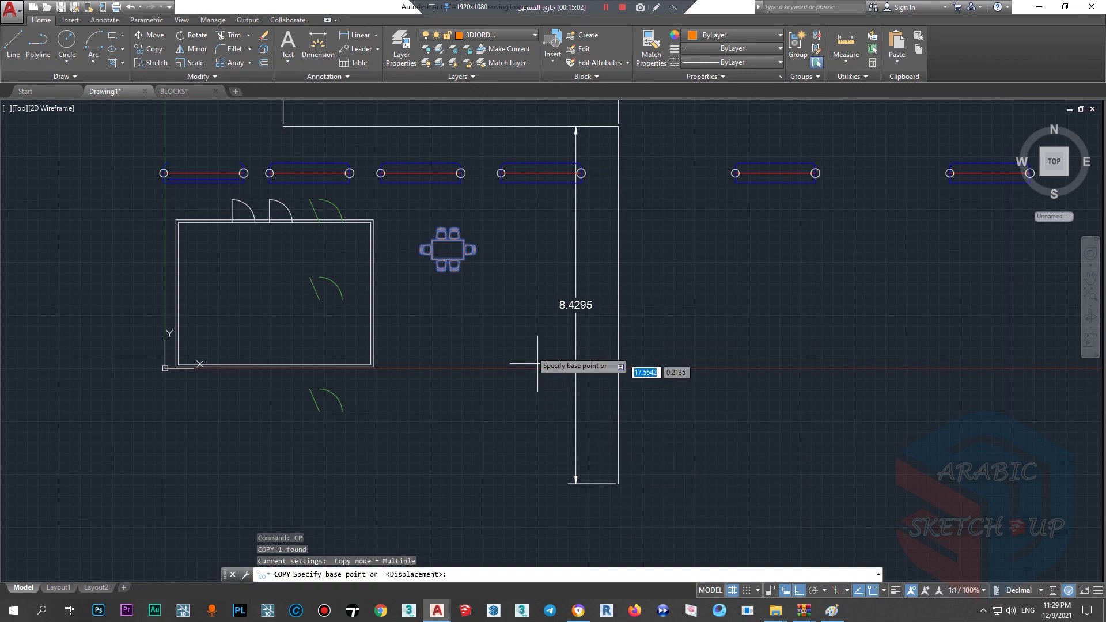
pyautogui.click(505, 275)
pyautogui.click(505, 341)
pyautogui.click(505, 419)
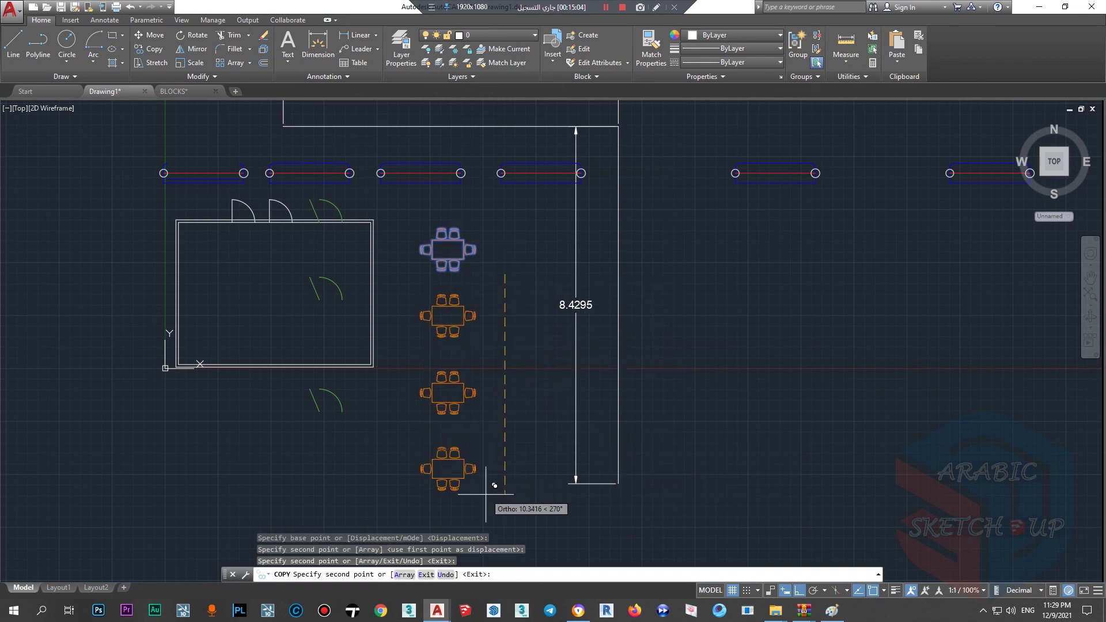
pyautogui.click(486, 493)
pyautogui.press('Escape')
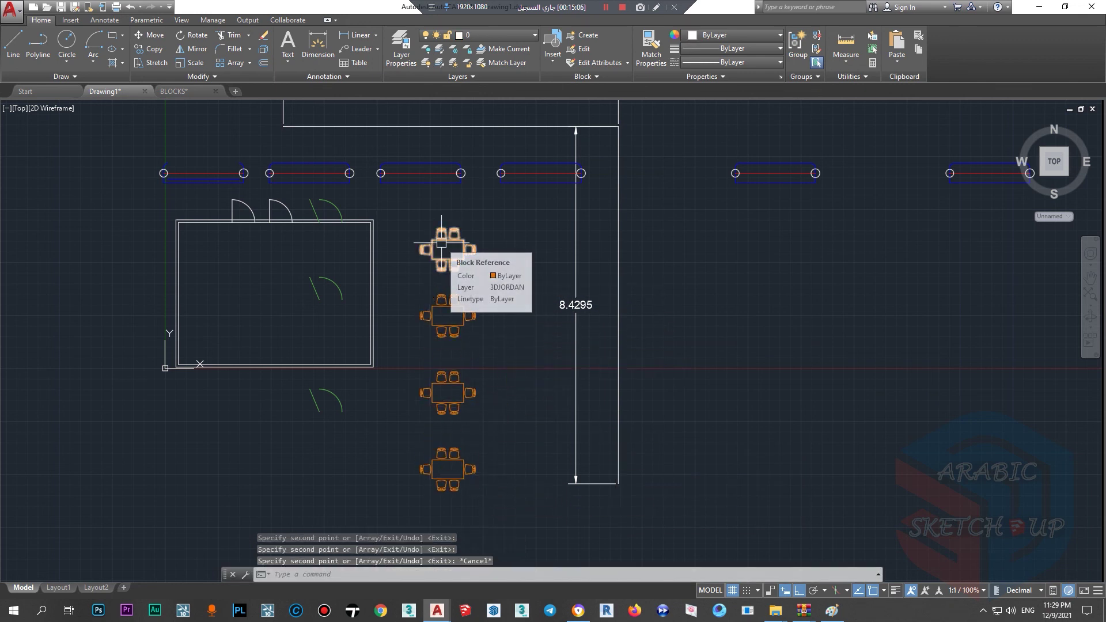
# Step: Open the table-23 block for editing
pyautogui.scroll(5, 441, 243)
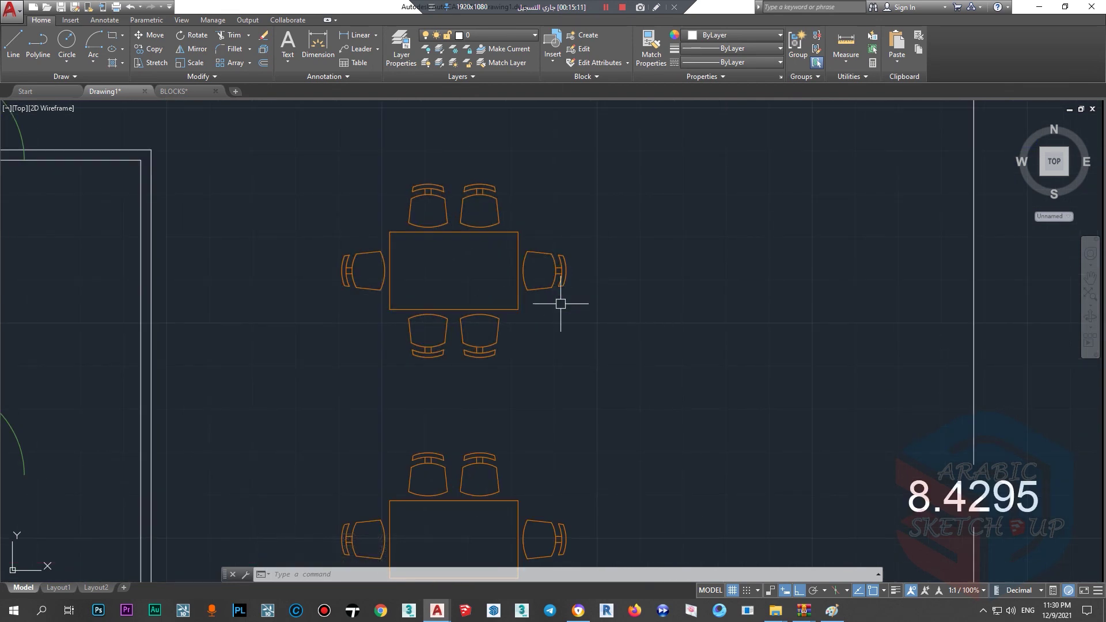
pyautogui.scroll(-4, 462, 260)
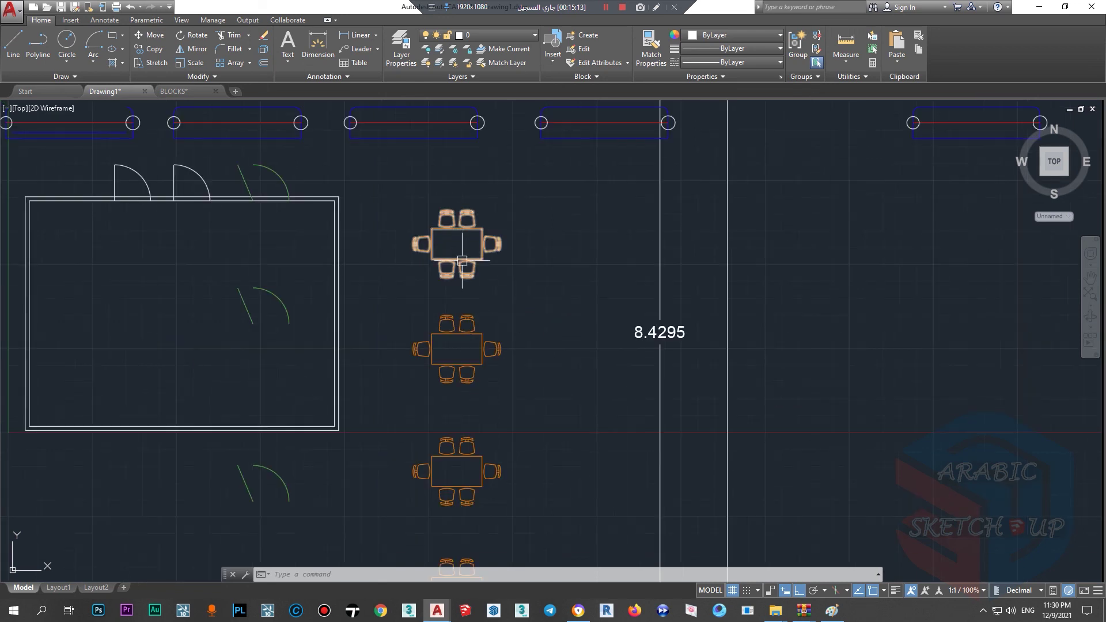
pyautogui.doubleClick(483, 257)
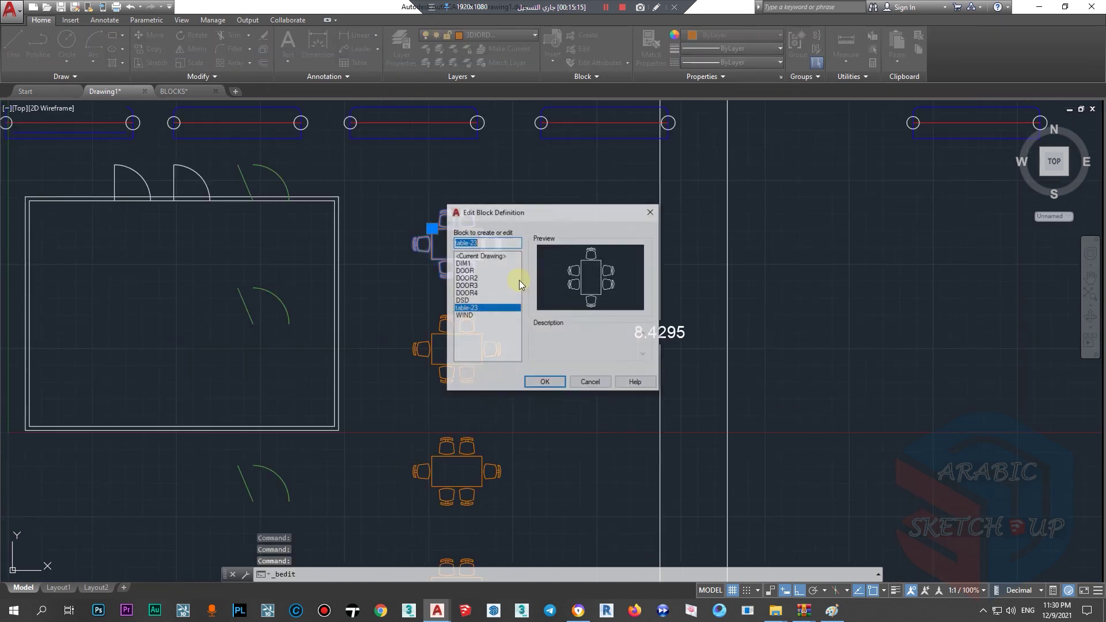
# Step: Enter the table-23 block editor and make the four table edges red
pyautogui.click(544, 383)
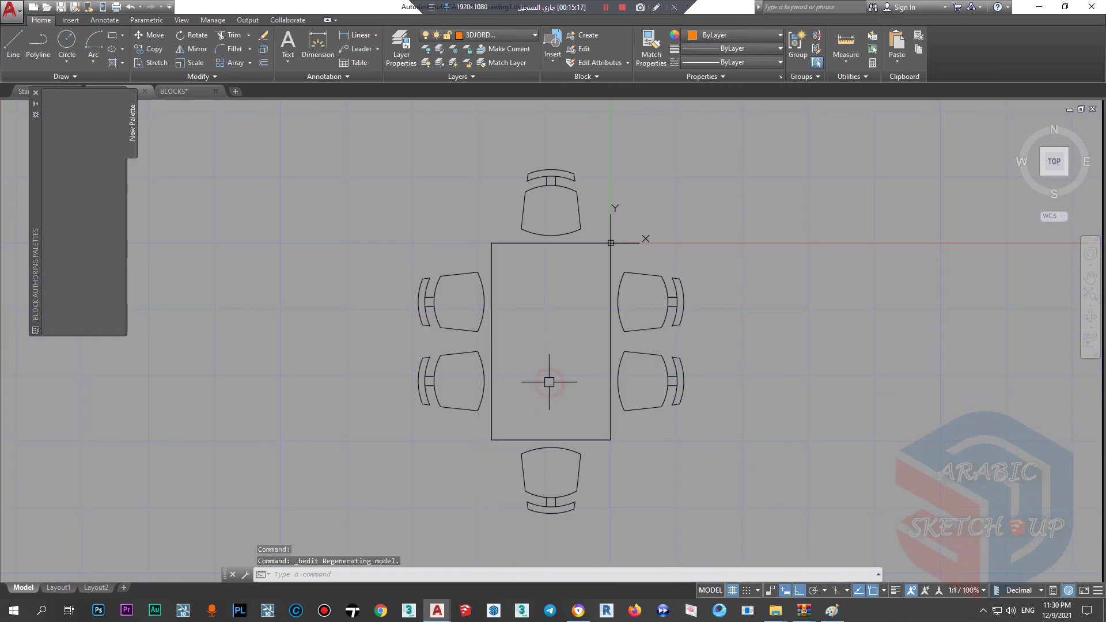
pyautogui.click(750, 150)
pyautogui.click(374, 538)
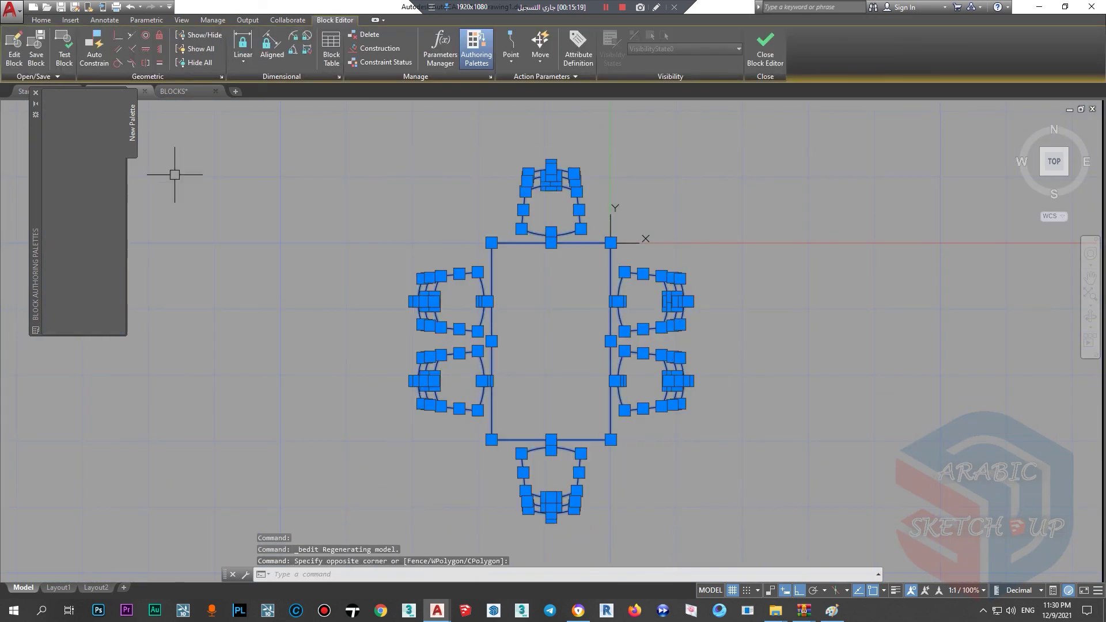
pyautogui.press('Escape')
pyautogui.click(491, 410)
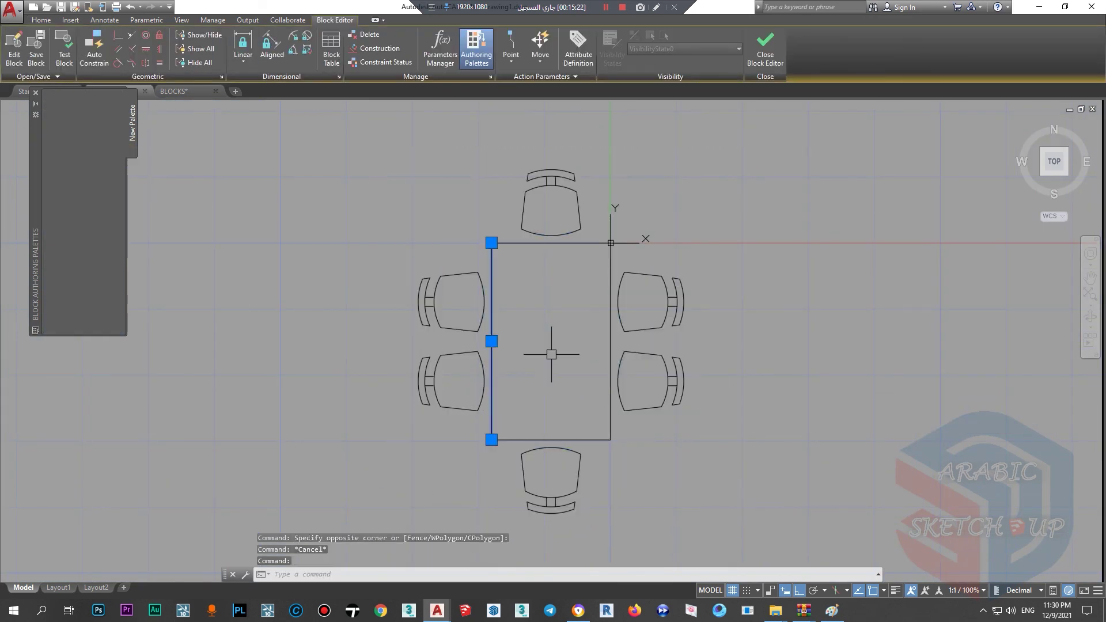
pyautogui.click(585, 242)
pyautogui.click(610, 259)
pyautogui.click(581, 439)
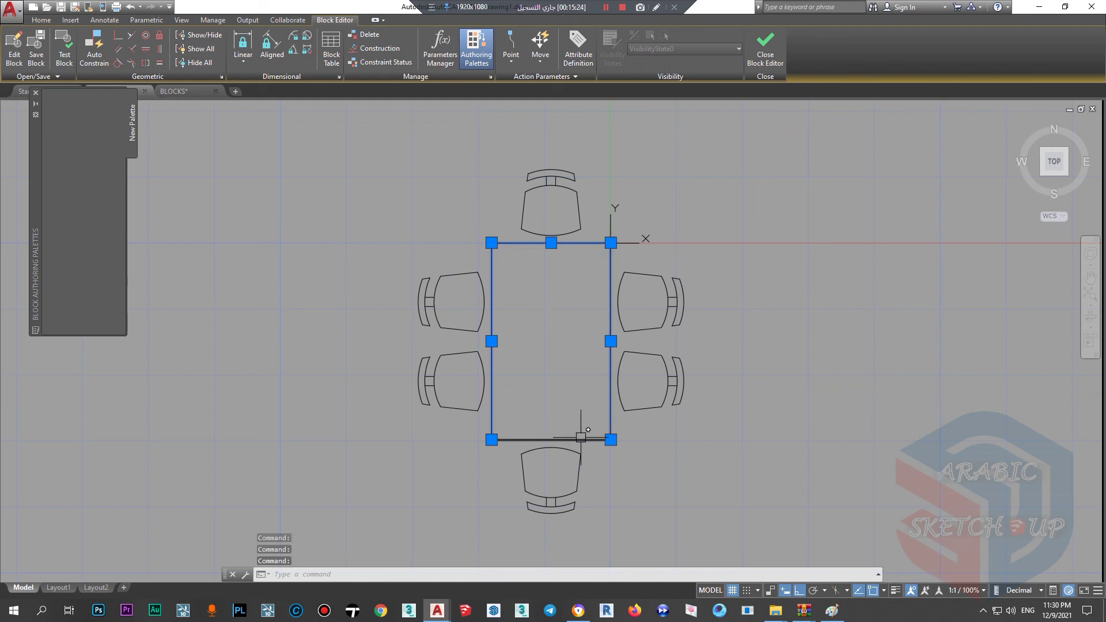
pyautogui.click(41, 19)
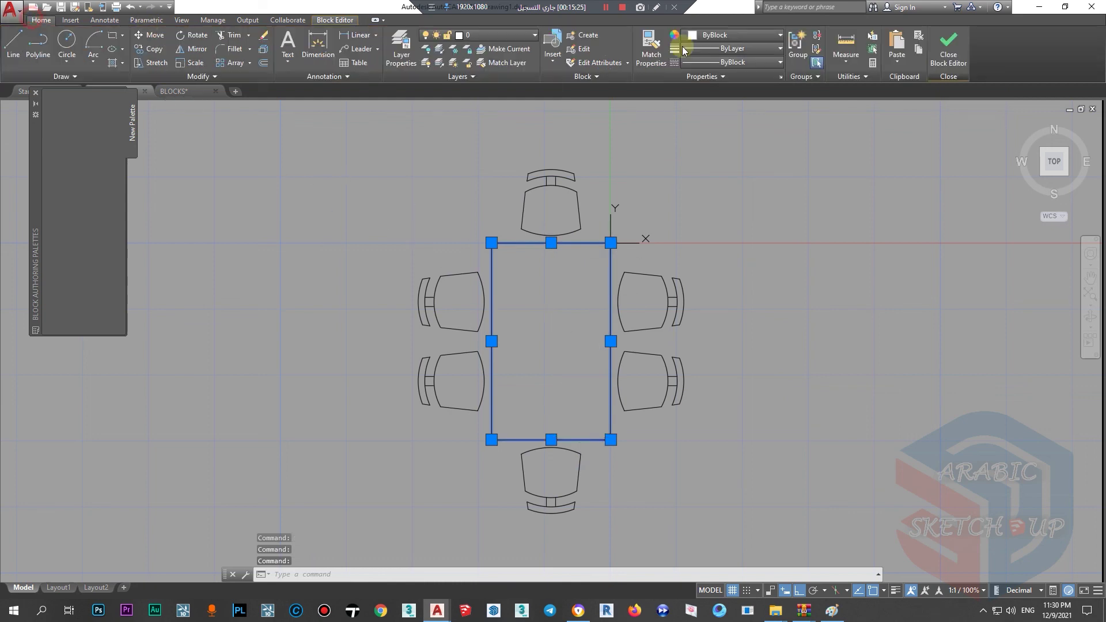
pyautogui.click(734, 35)
pyautogui.click(688, 151)
pyautogui.press('Escape')
# Step: Select all six chairs around the table: top, bottom, and both sides
pyautogui.click(622, 162)
pyautogui.click(573, 178)
pyautogui.click(723, 223)
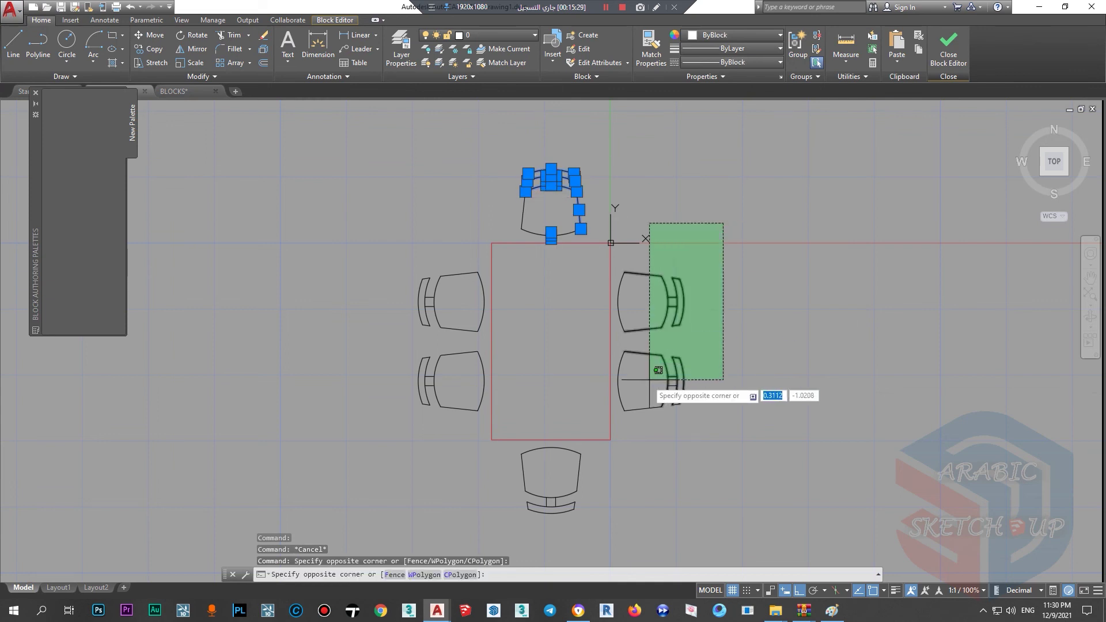
pyautogui.click(617, 432)
pyautogui.click(629, 544)
pyautogui.click(501, 440)
pyautogui.click(483, 260)
pyautogui.click(415, 396)
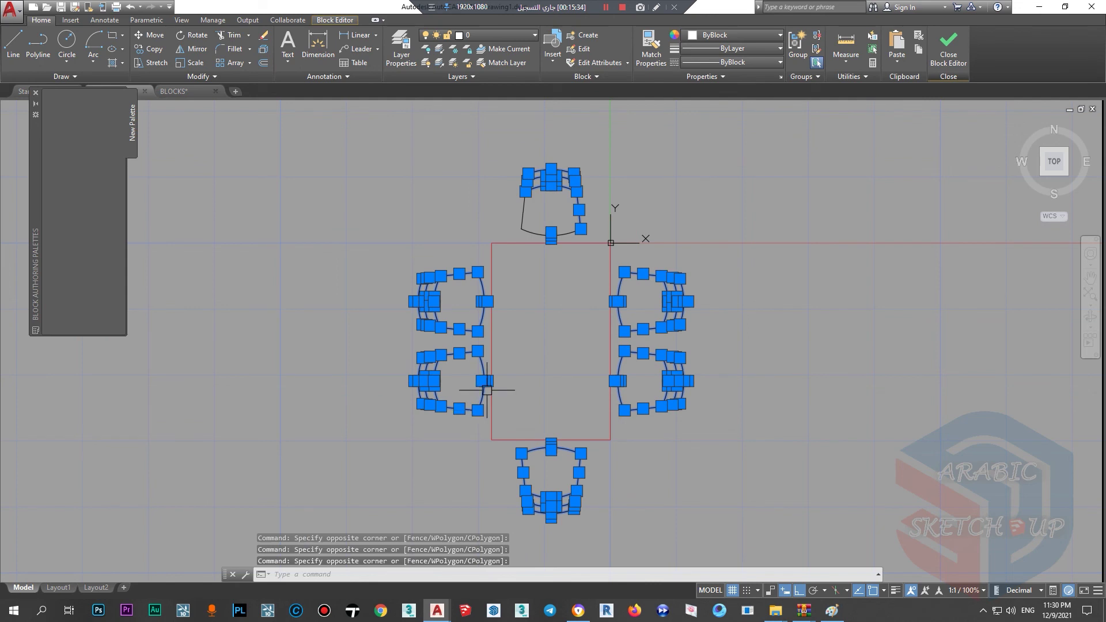
pyautogui.click(656, 166)
pyautogui.click(514, 235)
pyautogui.scroll(2, 538, 246)
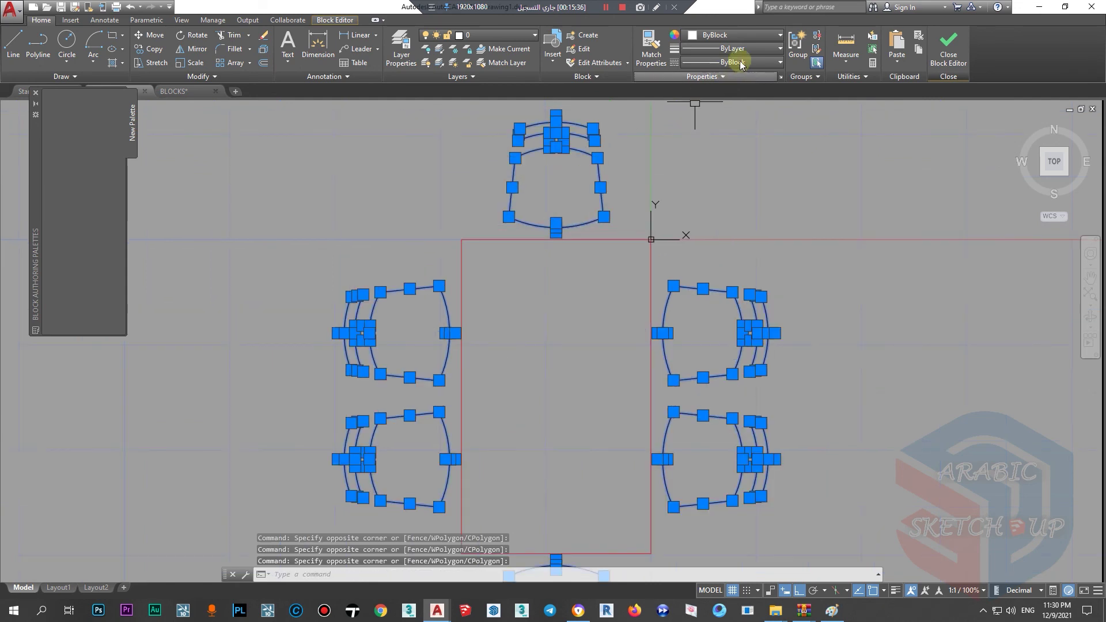
# Step: Set the selected chairs to colour index 33 and exit the Block Editor
pyautogui.click(743, 36)
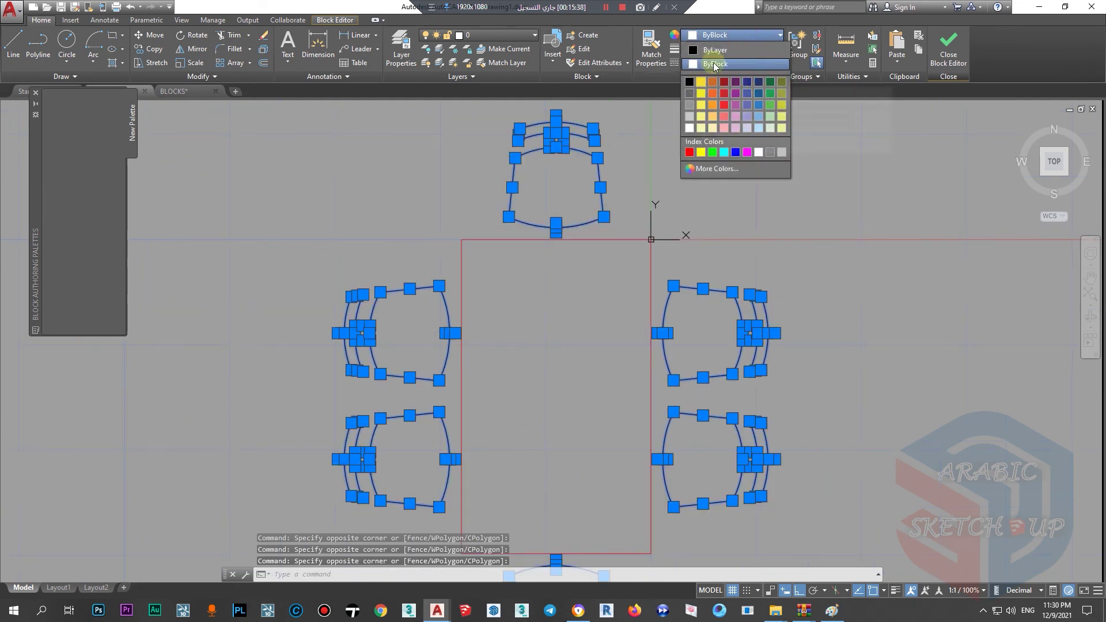
pyautogui.click(717, 168)
pyautogui.click(561, 280)
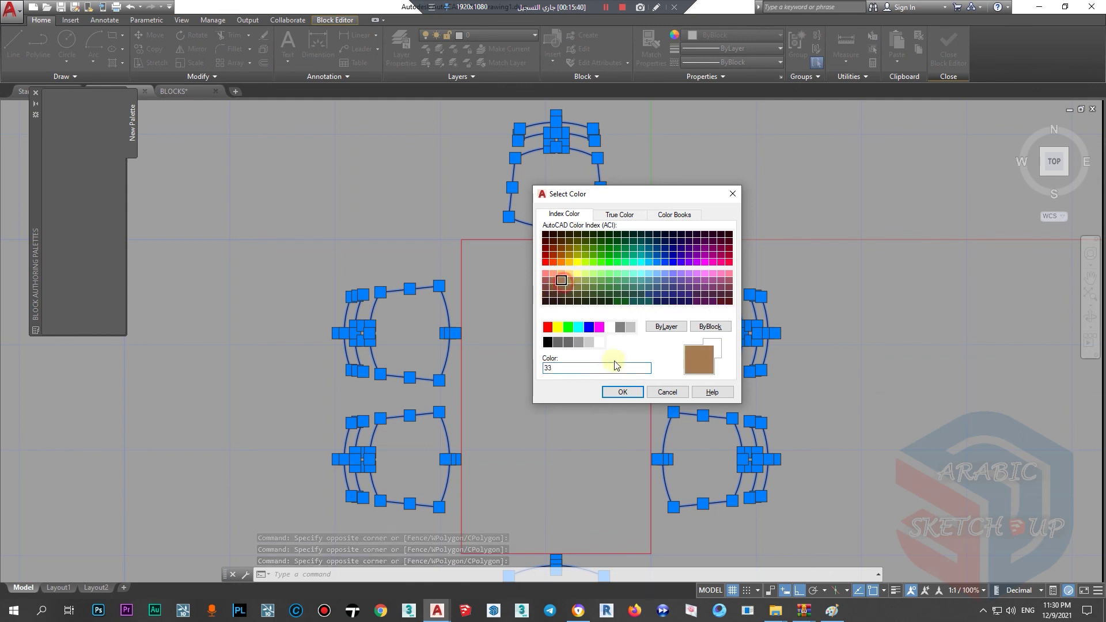
pyautogui.click(623, 391)
pyautogui.scroll(-4, 691, 259)
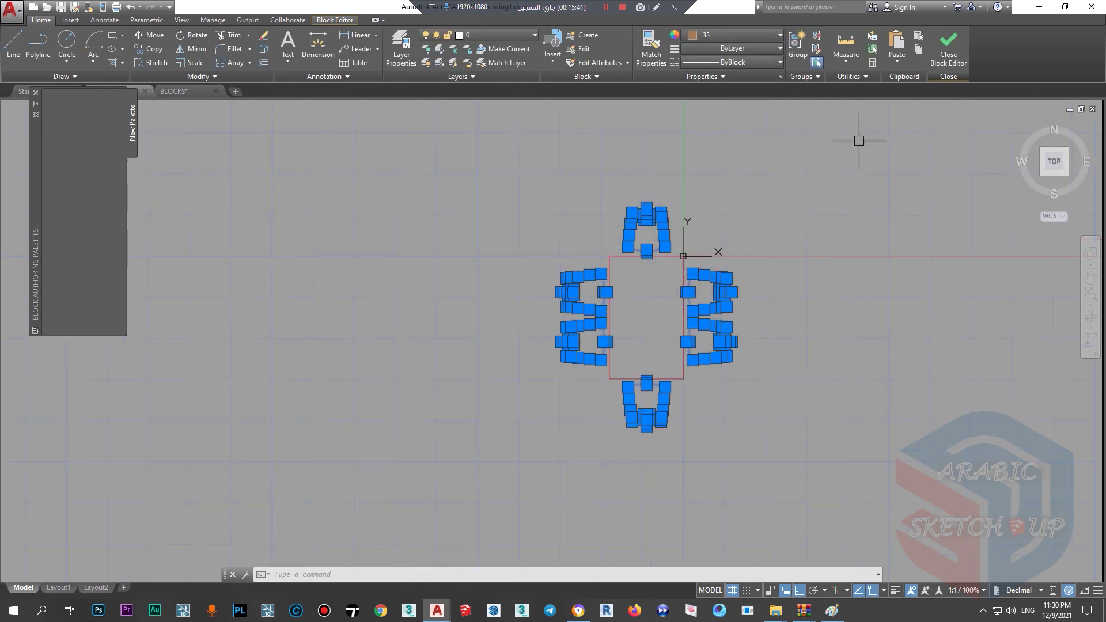
pyautogui.click(940, 61)
# Step: Save the changes to the table-23 block definition
pyautogui.click(585, 276)
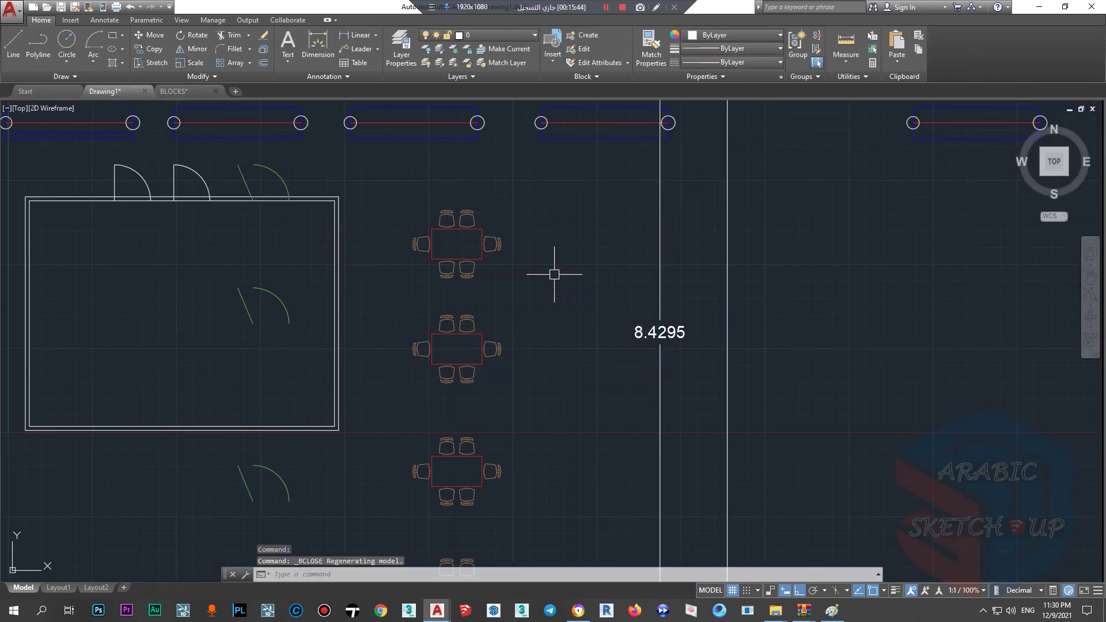
pyautogui.scroll(-2, 451, 235)
pyautogui.scroll(2, 444, 322)
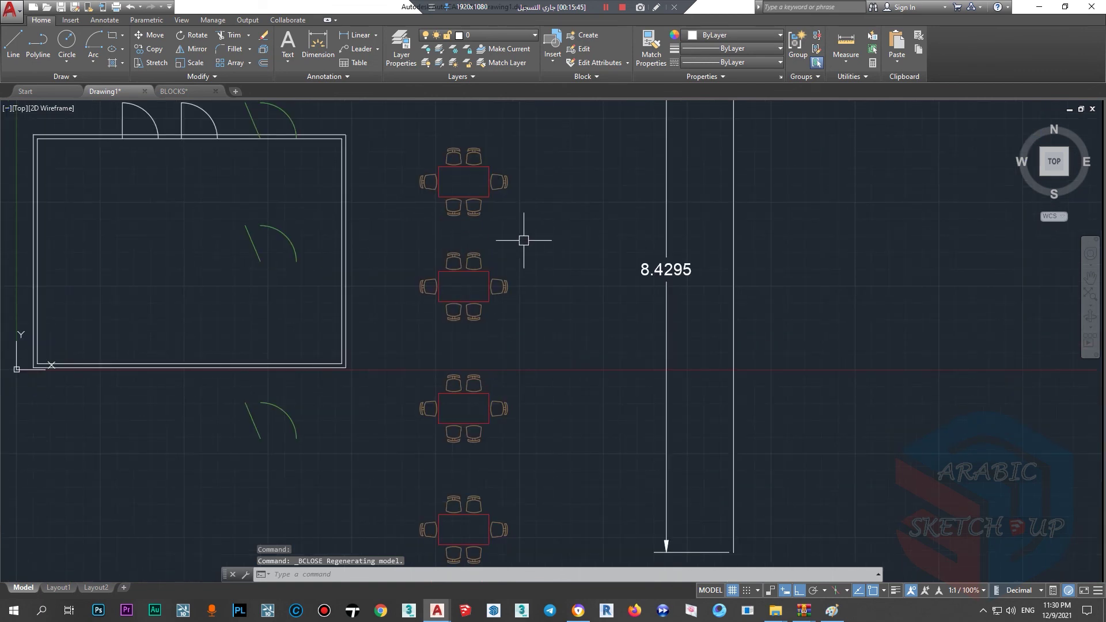
pyautogui.scroll(-2, 520, 256)
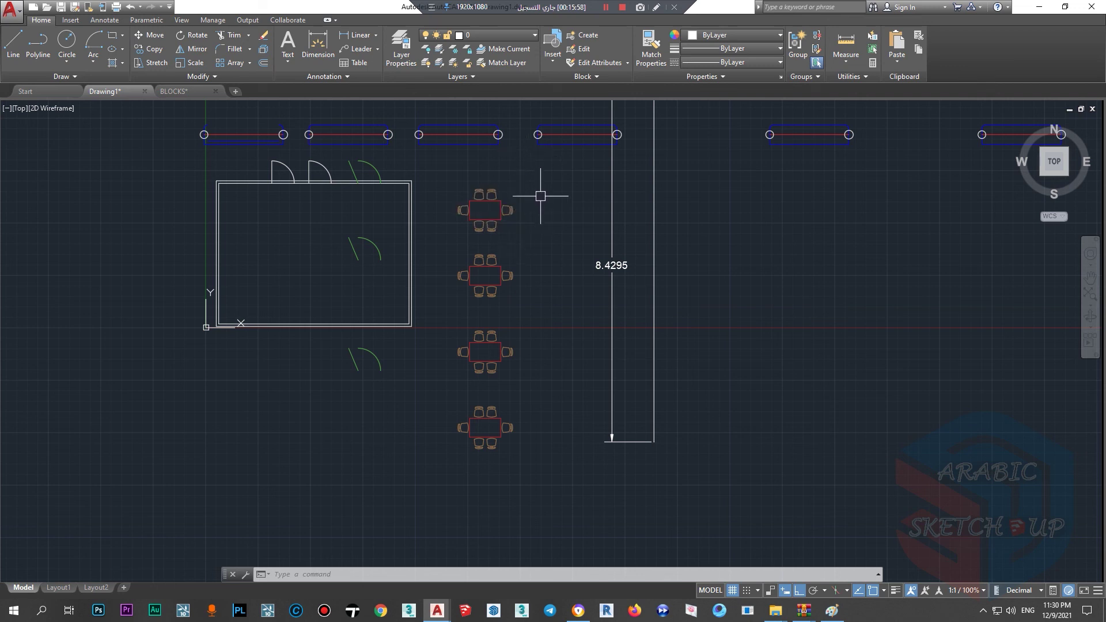
# Step: Browse the Insert block gallery, now listing table-23 with DIM1, WIND, DSD and DOOR
pyautogui.click(554, 64)
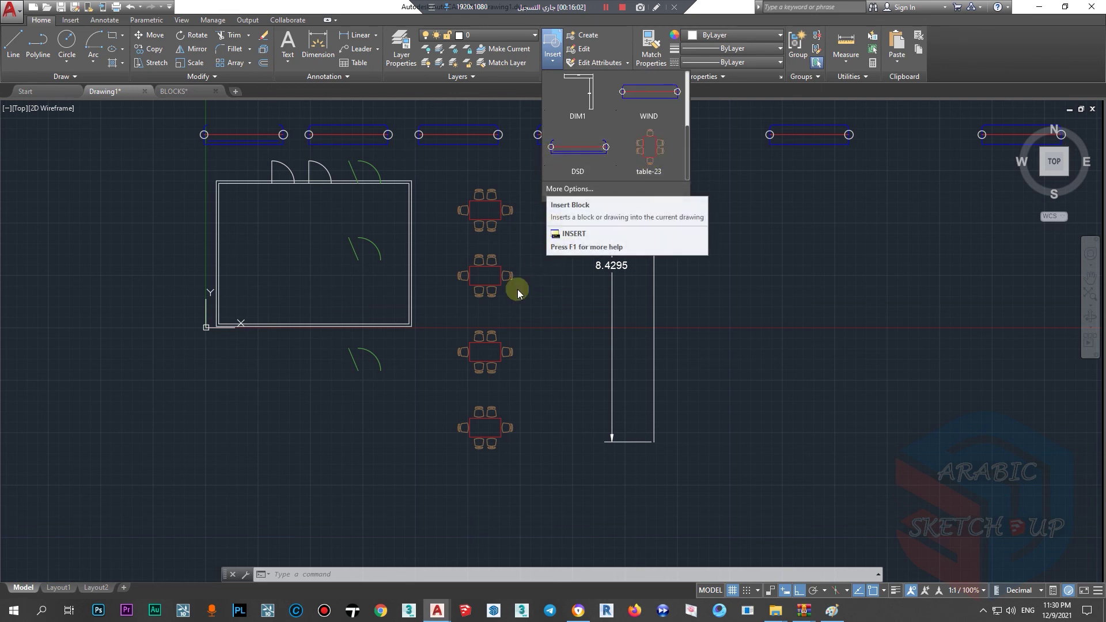
pyautogui.scroll(2, 593, 167)
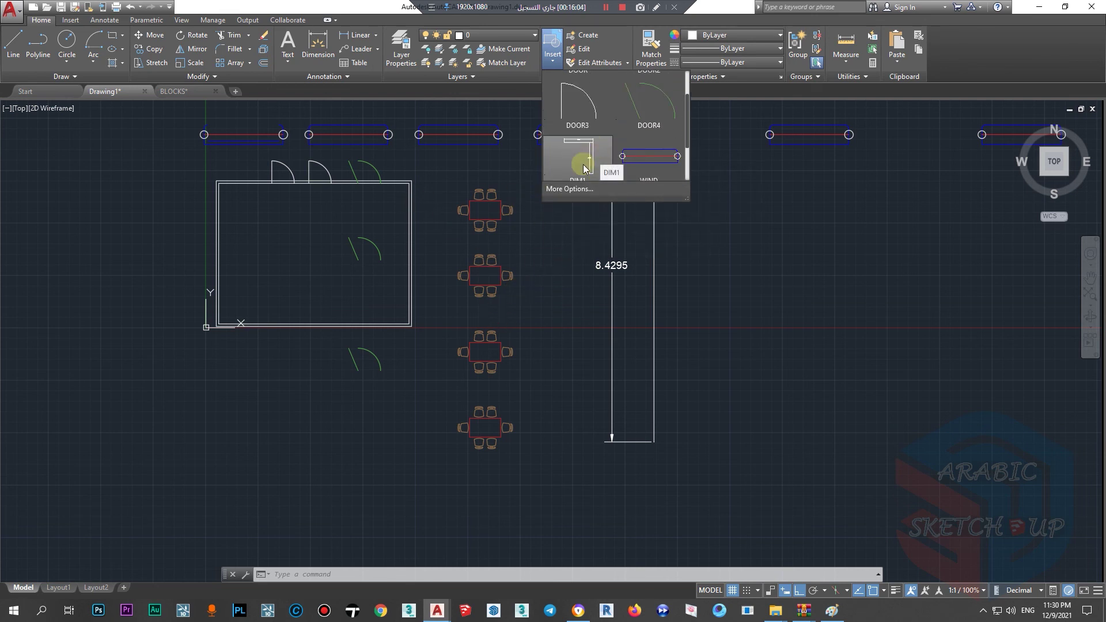
pyautogui.scroll(-4, 634, 317)
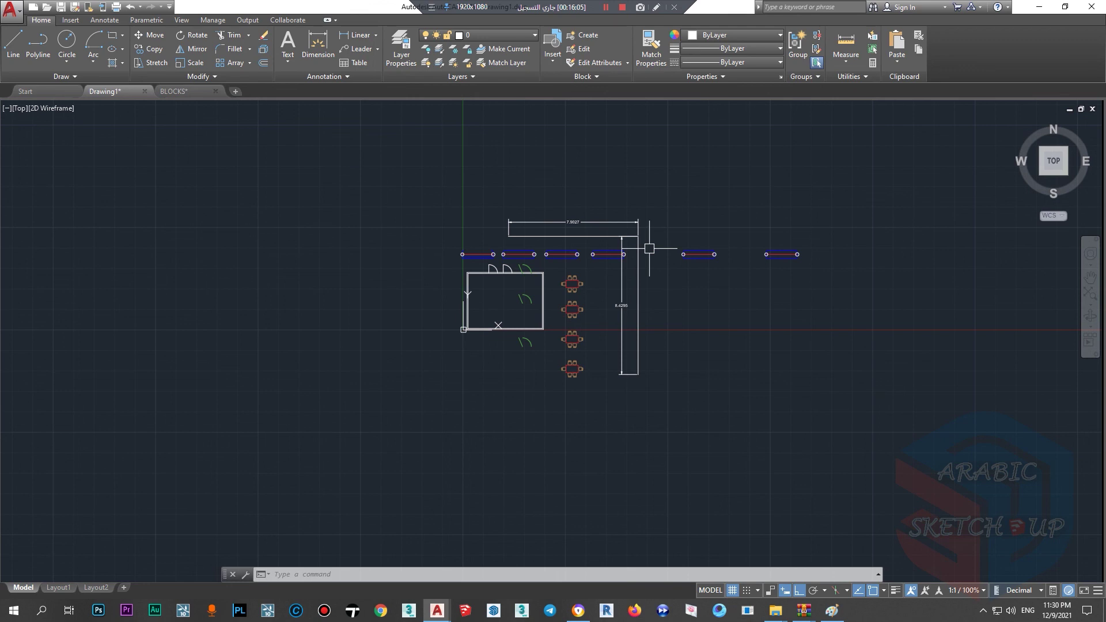
pyautogui.click(606, 6)
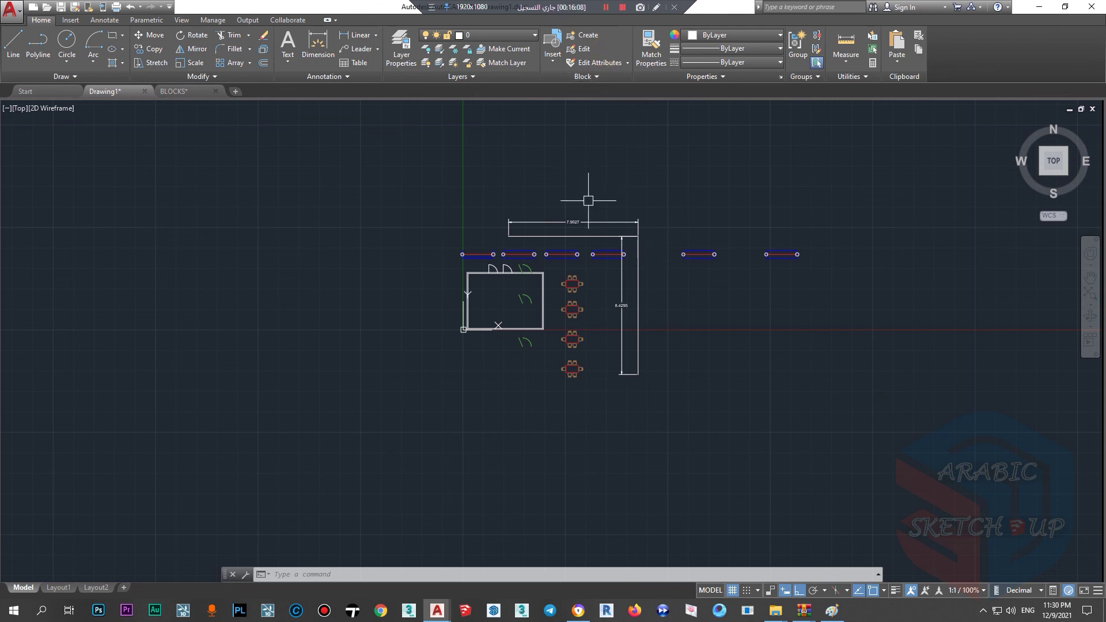